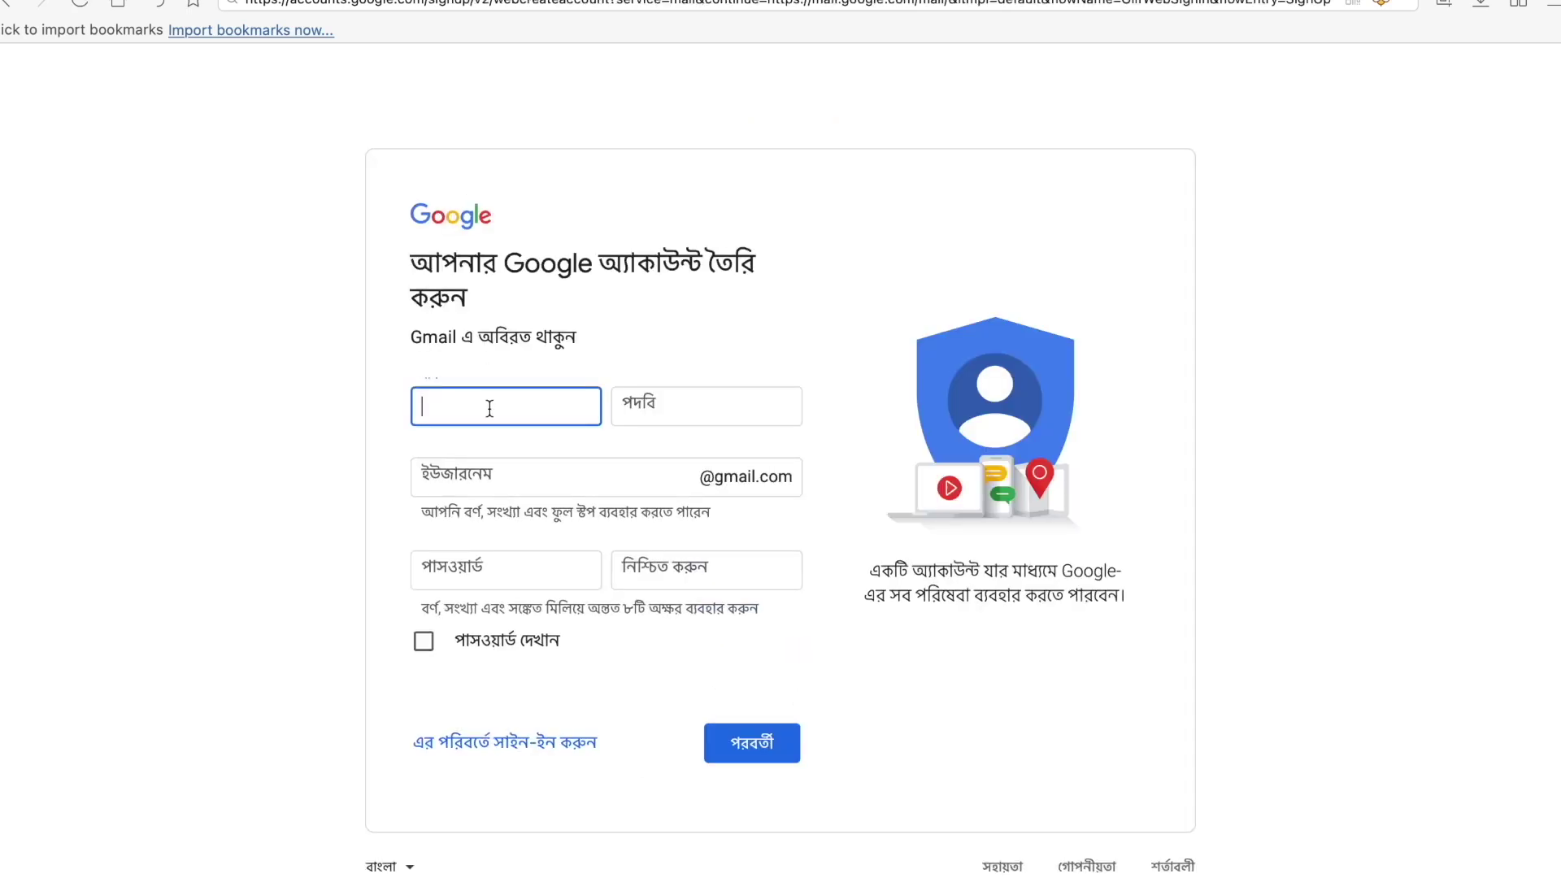
Step: Enter the channel name across the First name ('TECH WITH') and Surname fields
click(338, 478)
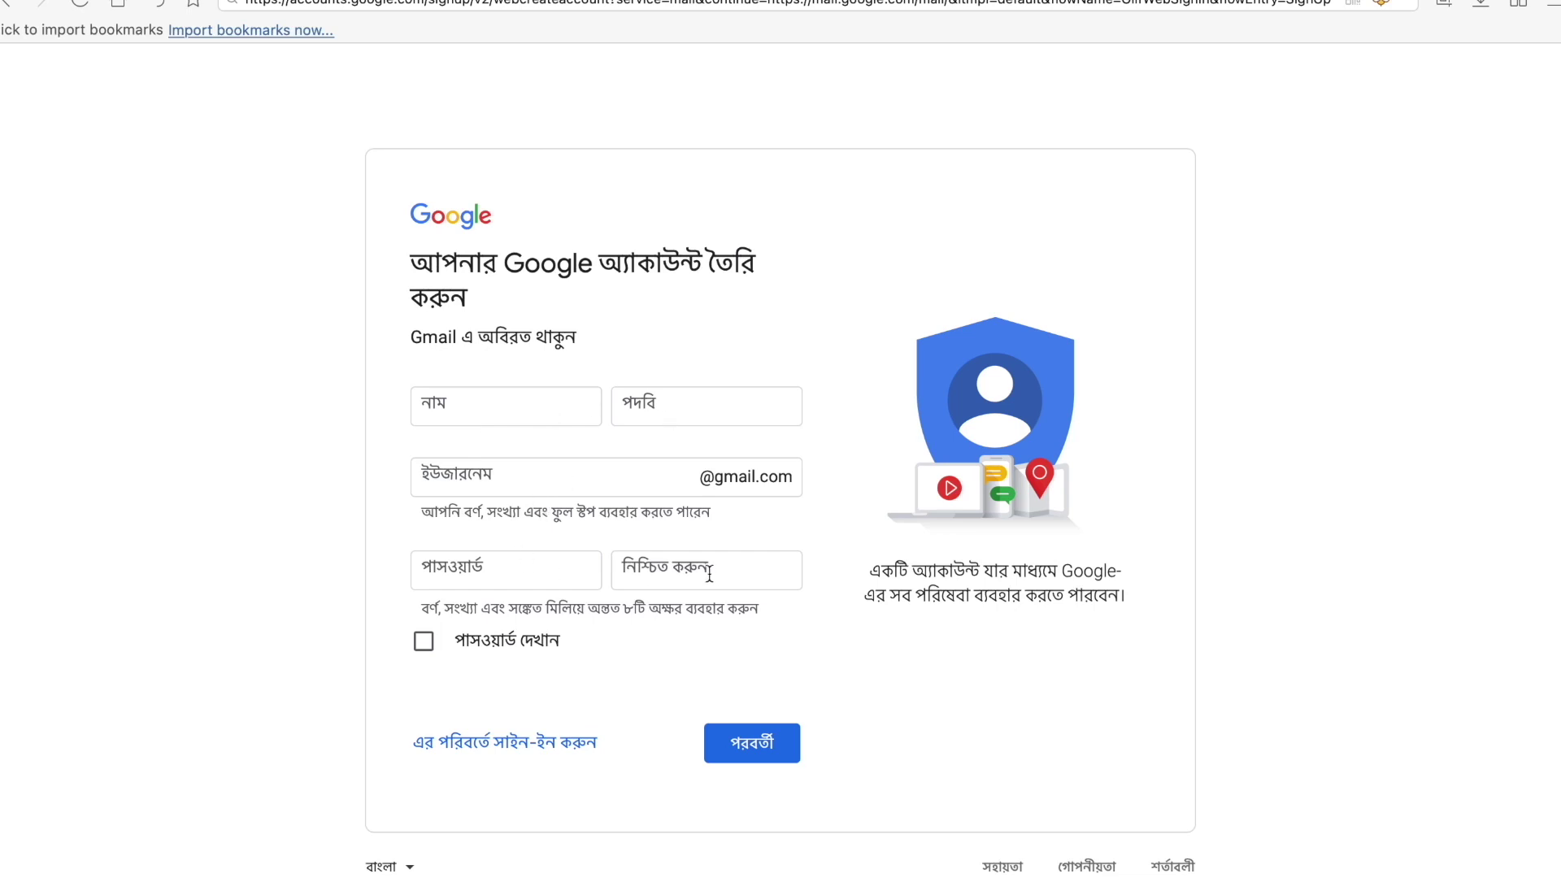
click(521, 404)
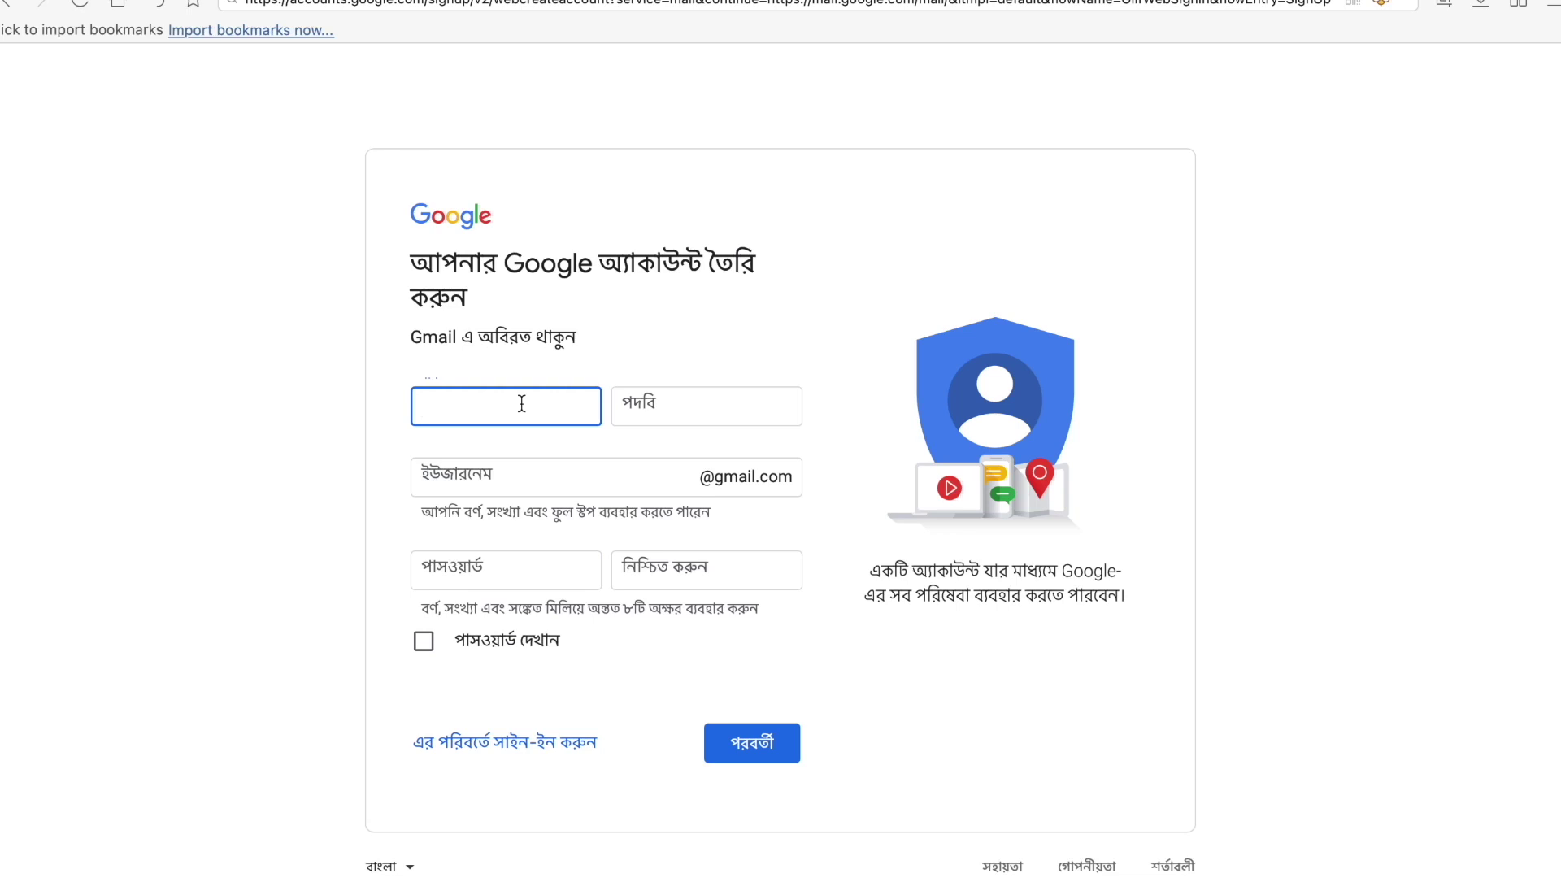
text(TECH WITH)
click(642, 404)
text(FOYS)
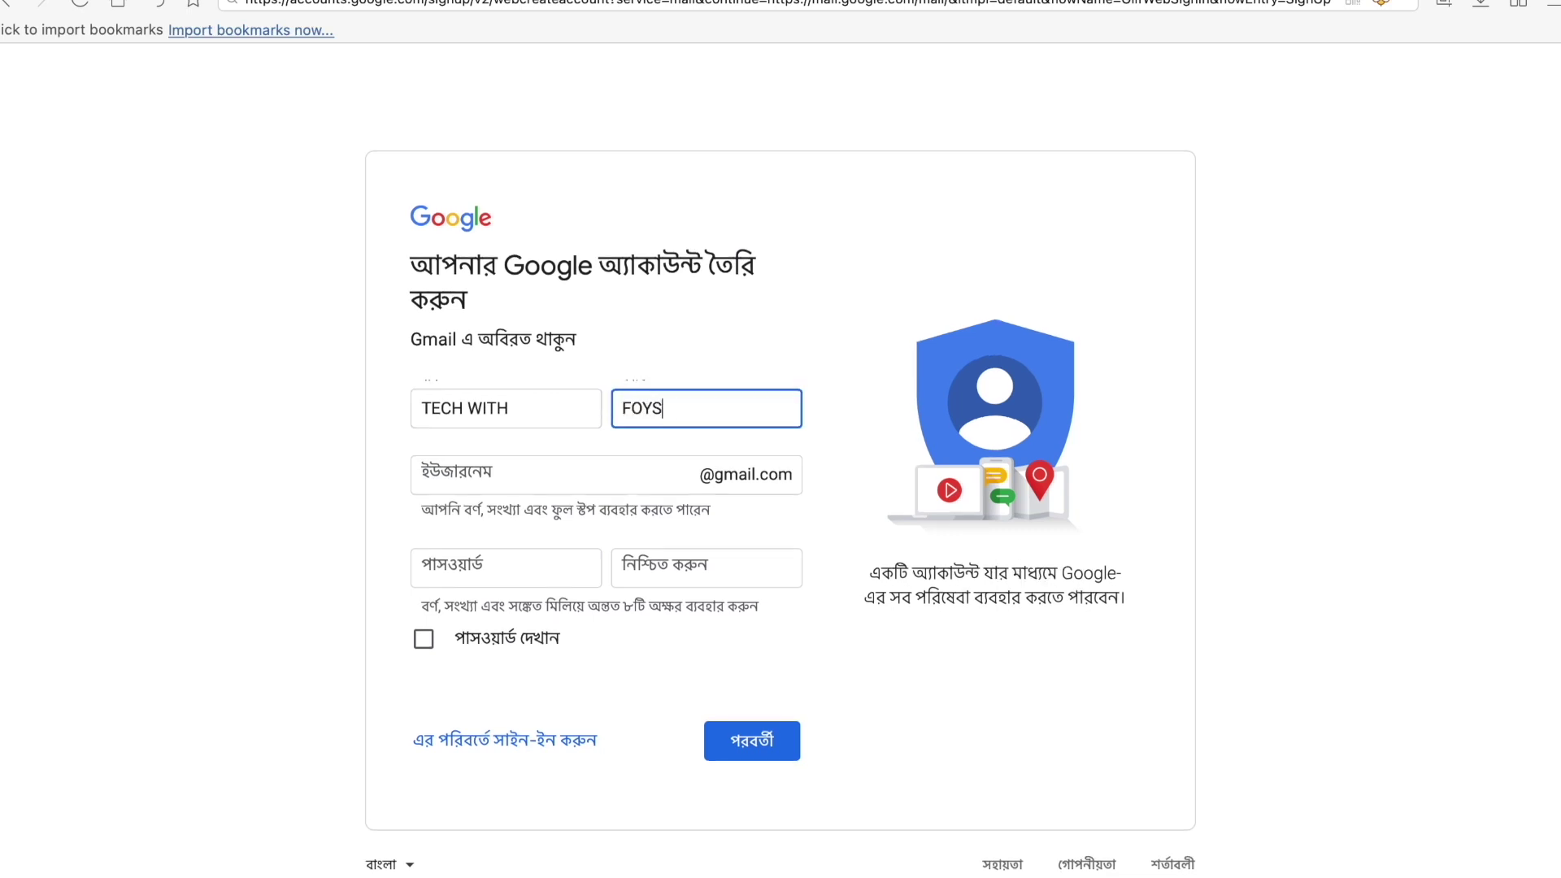
text(AL MORSHED)
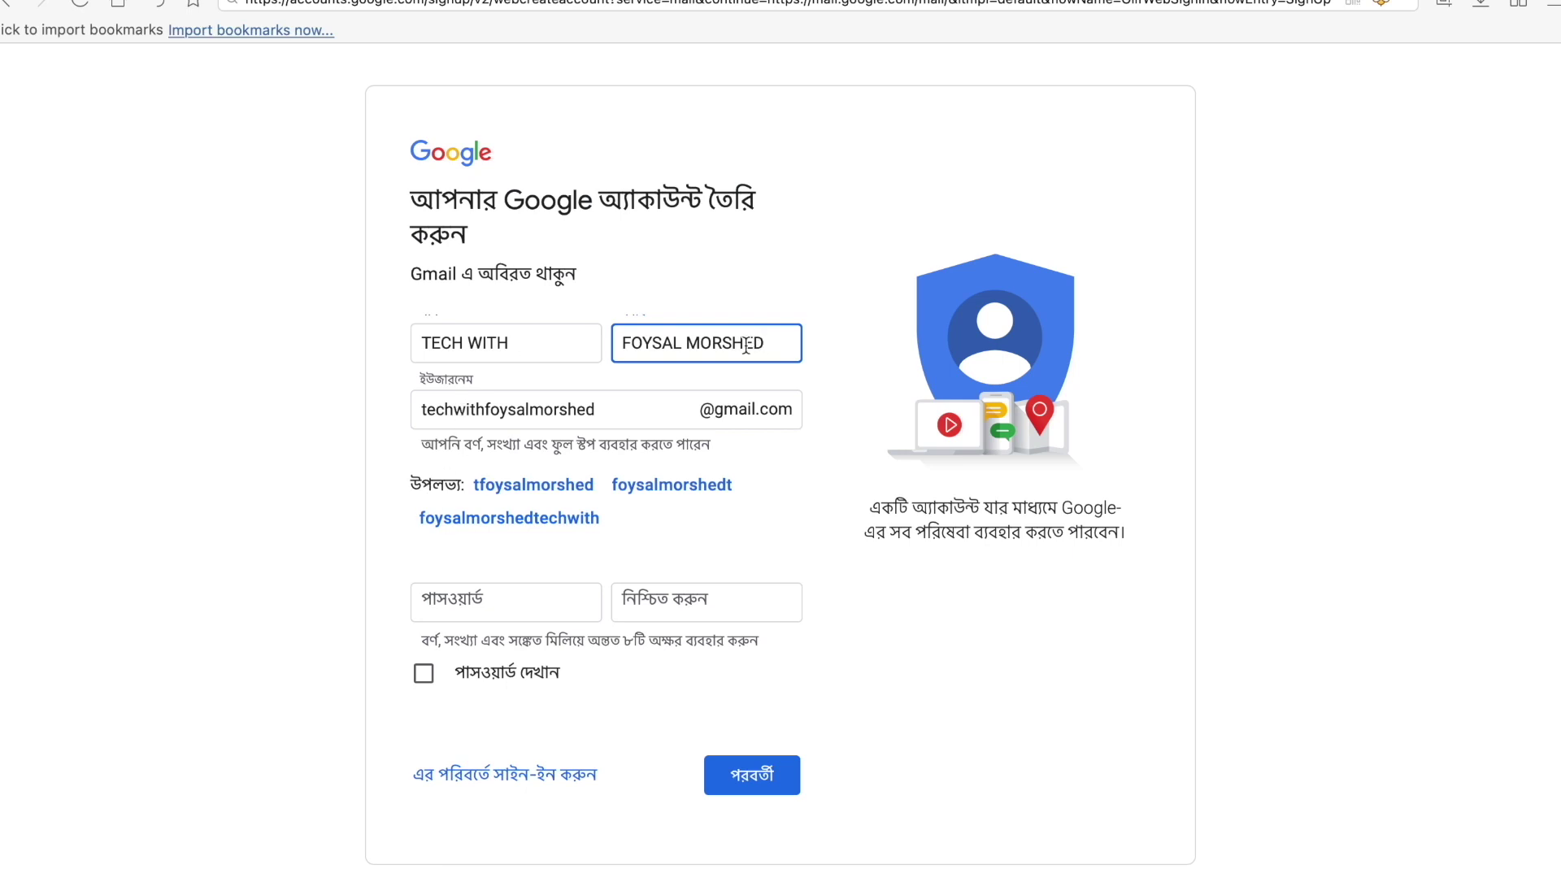
Step: Accept the Gmail username suggested from the channel name
click(639, 416)
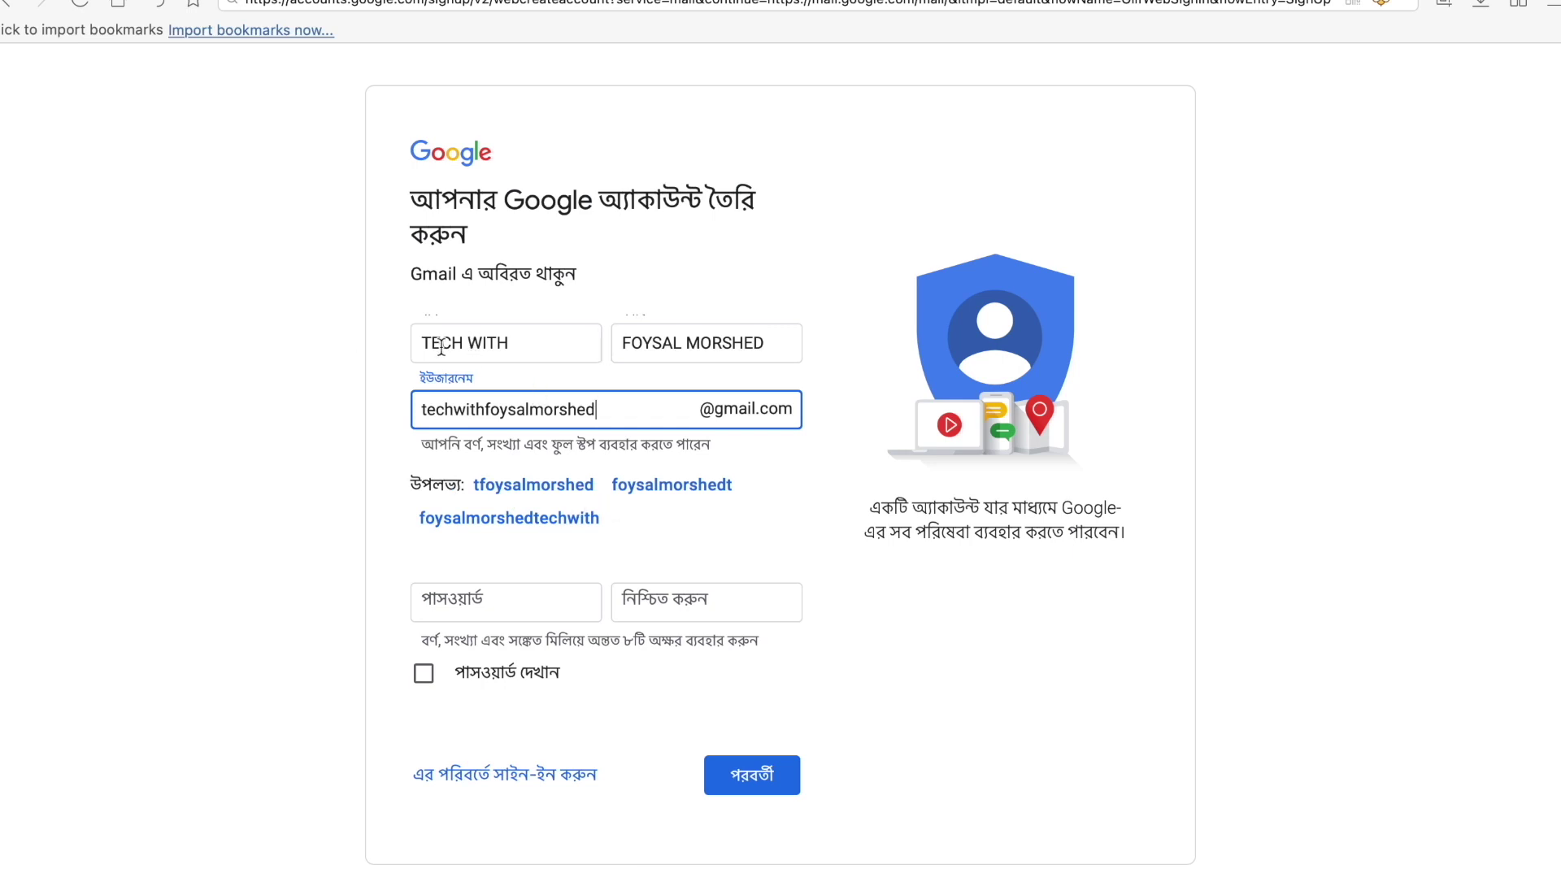
drag(522, 344, 419, 344)
drag(793, 343, 620, 406)
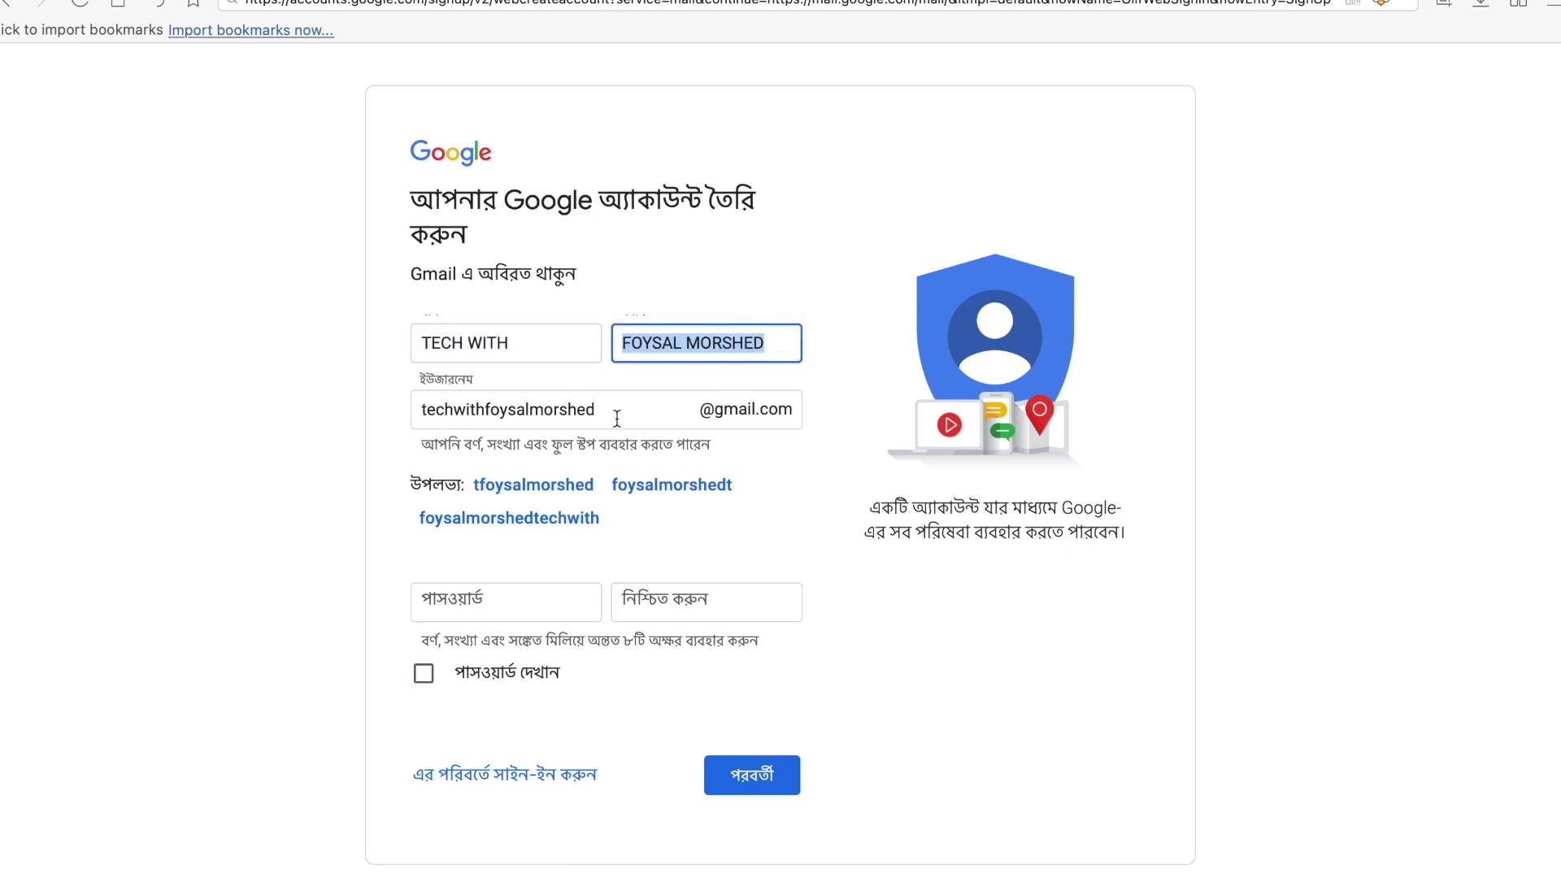
click(617, 418)
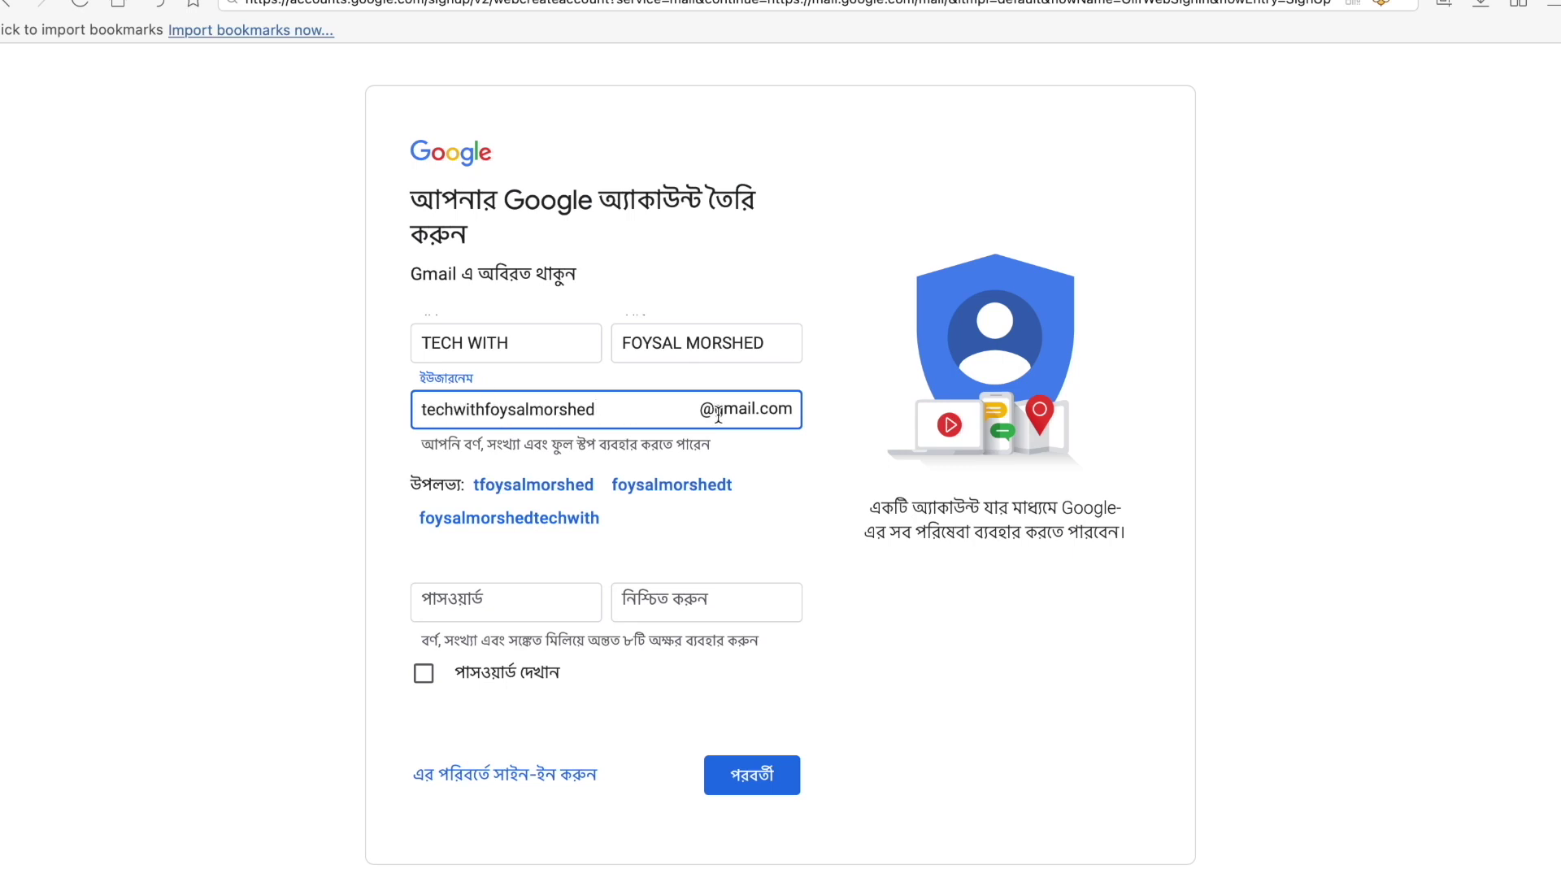
Step: Fill both password fields with a browser-generated password and continue to phone verification
click(542, 600)
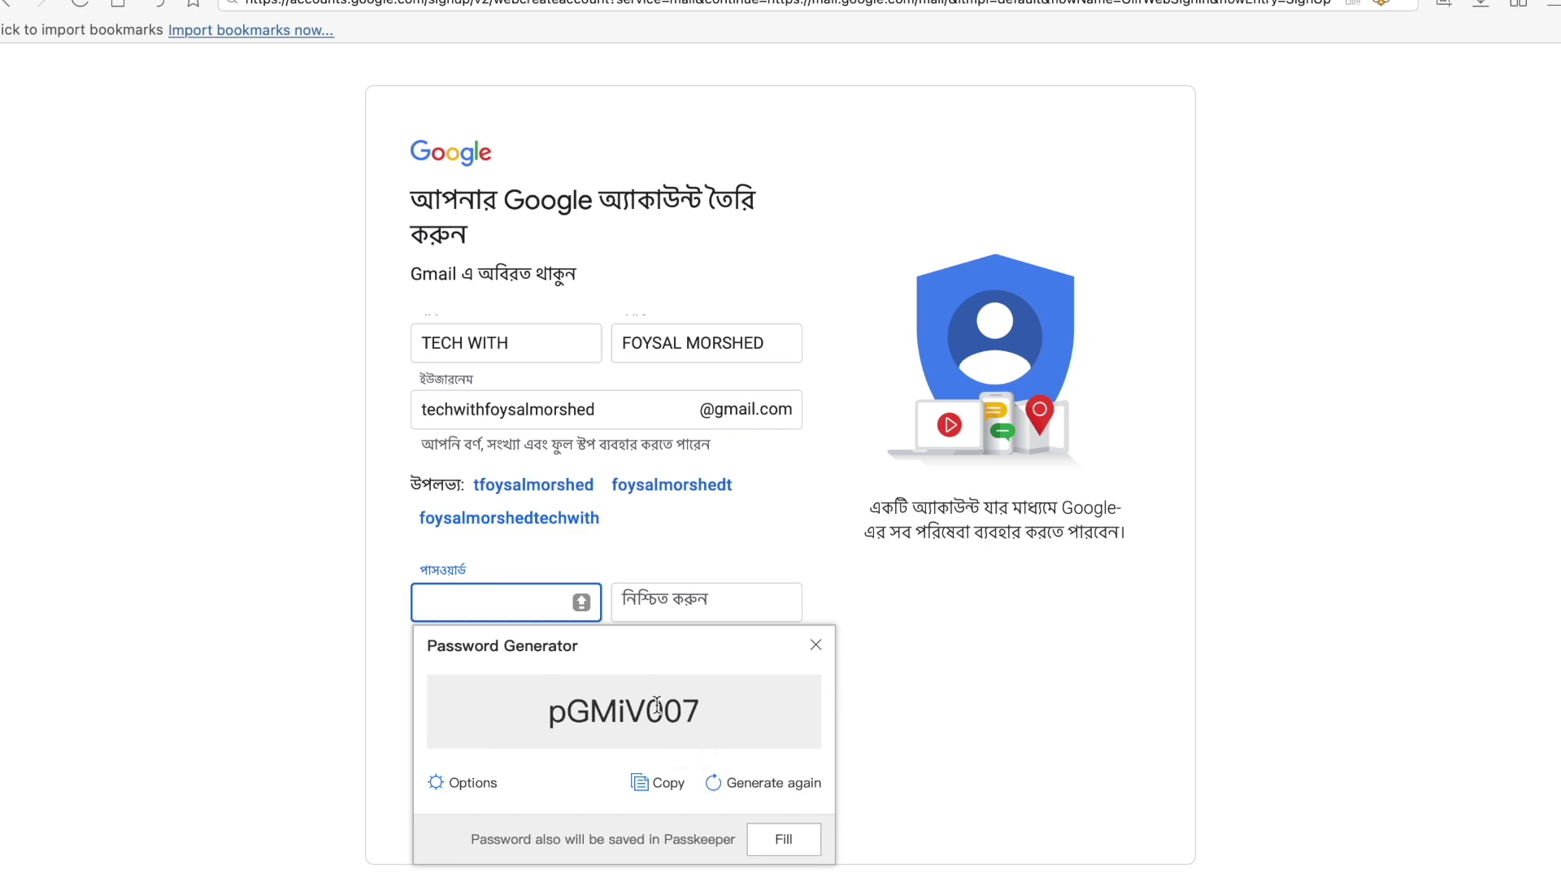
double_click(572, 714)
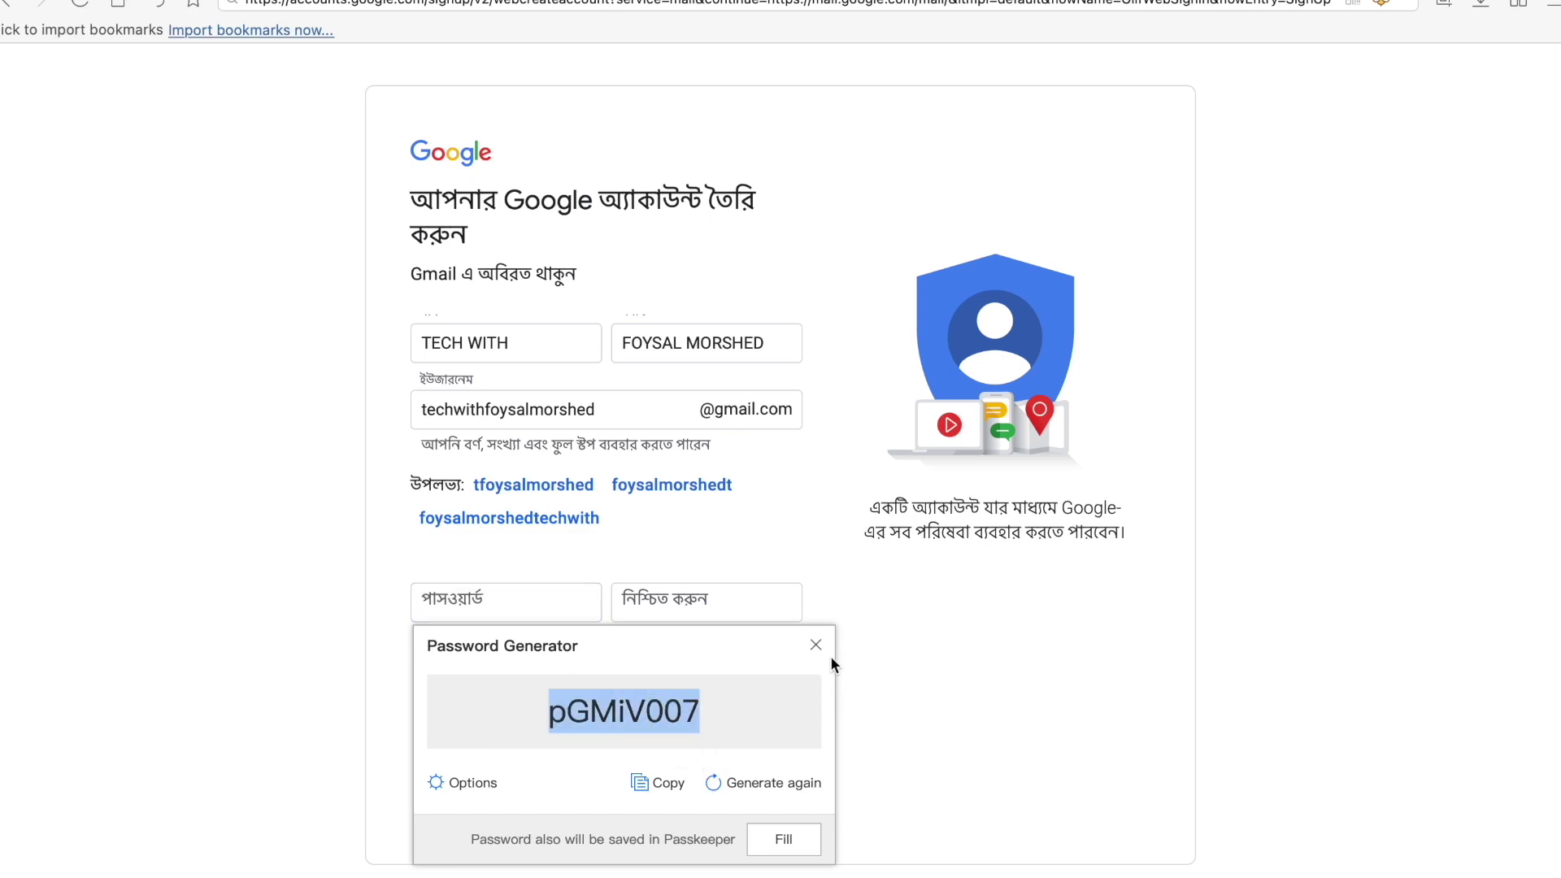
click(816, 645)
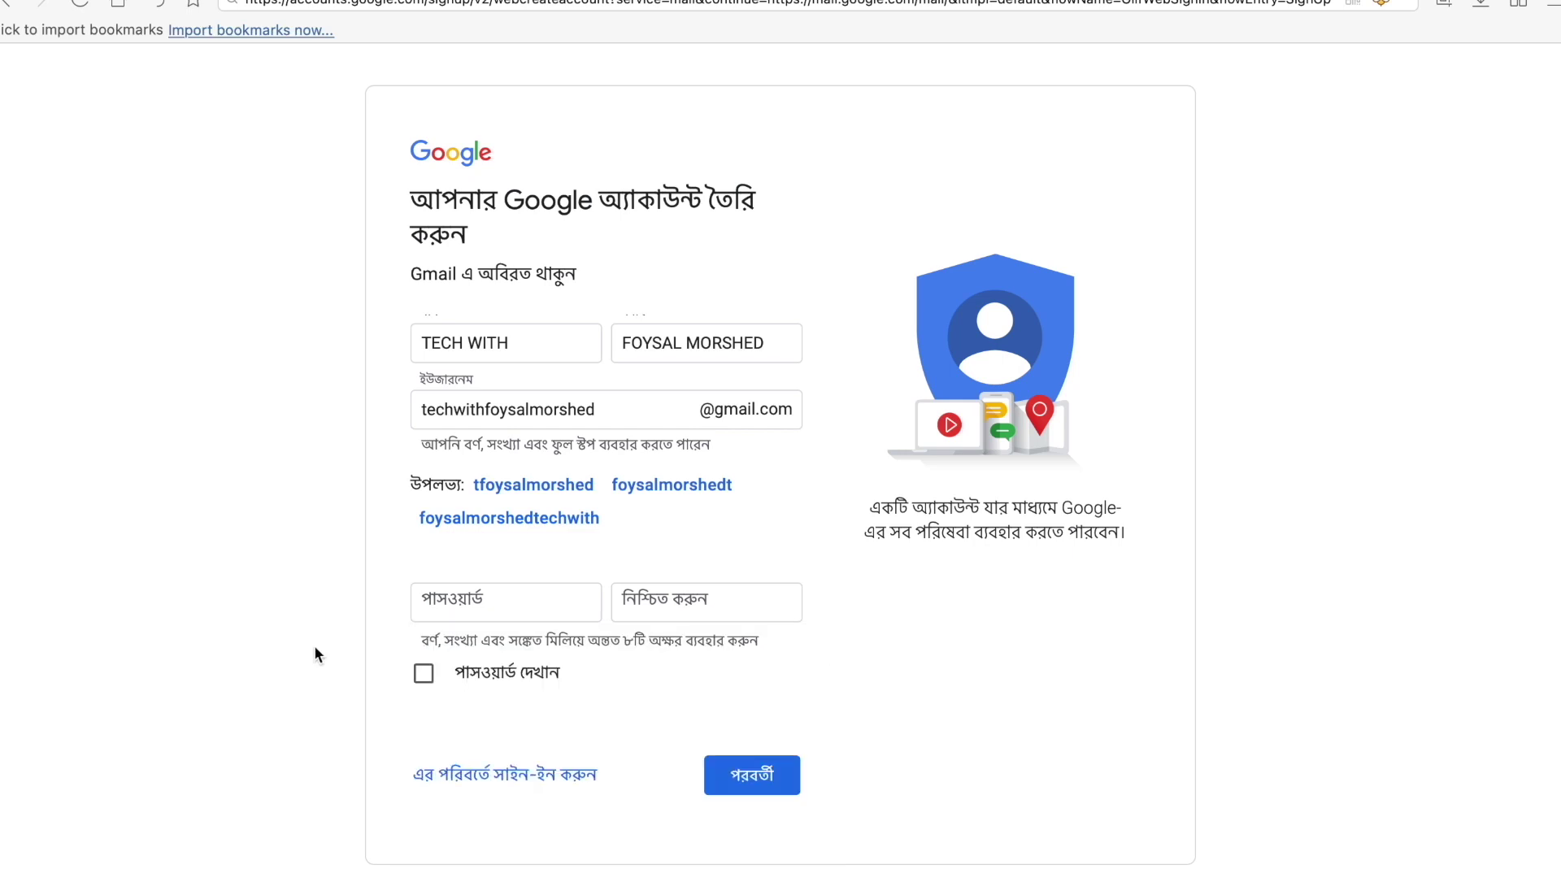
click(482, 608)
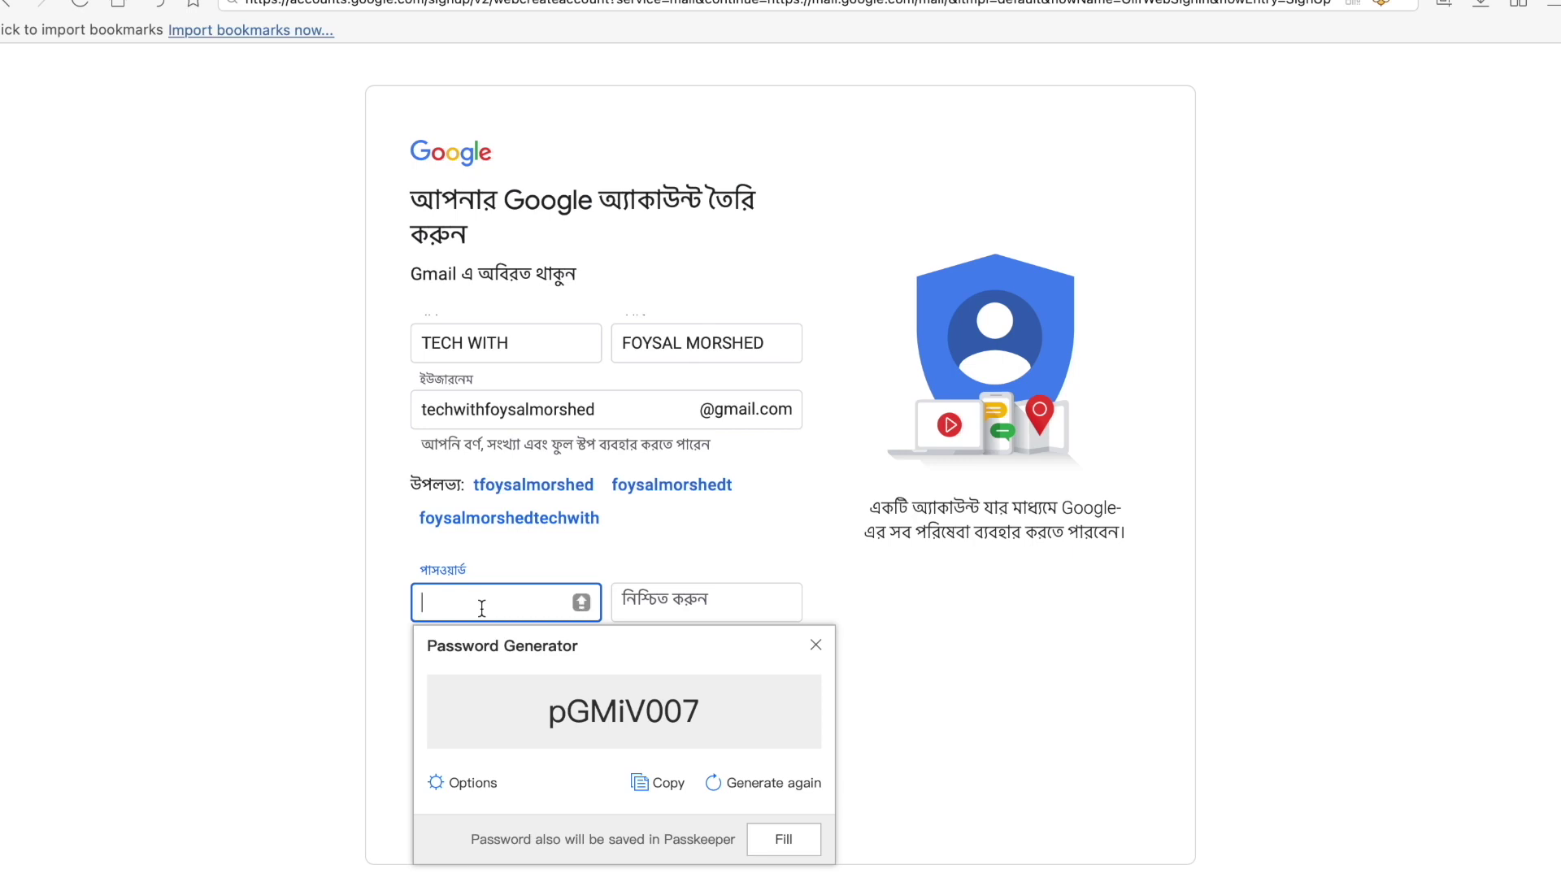
click(784, 839)
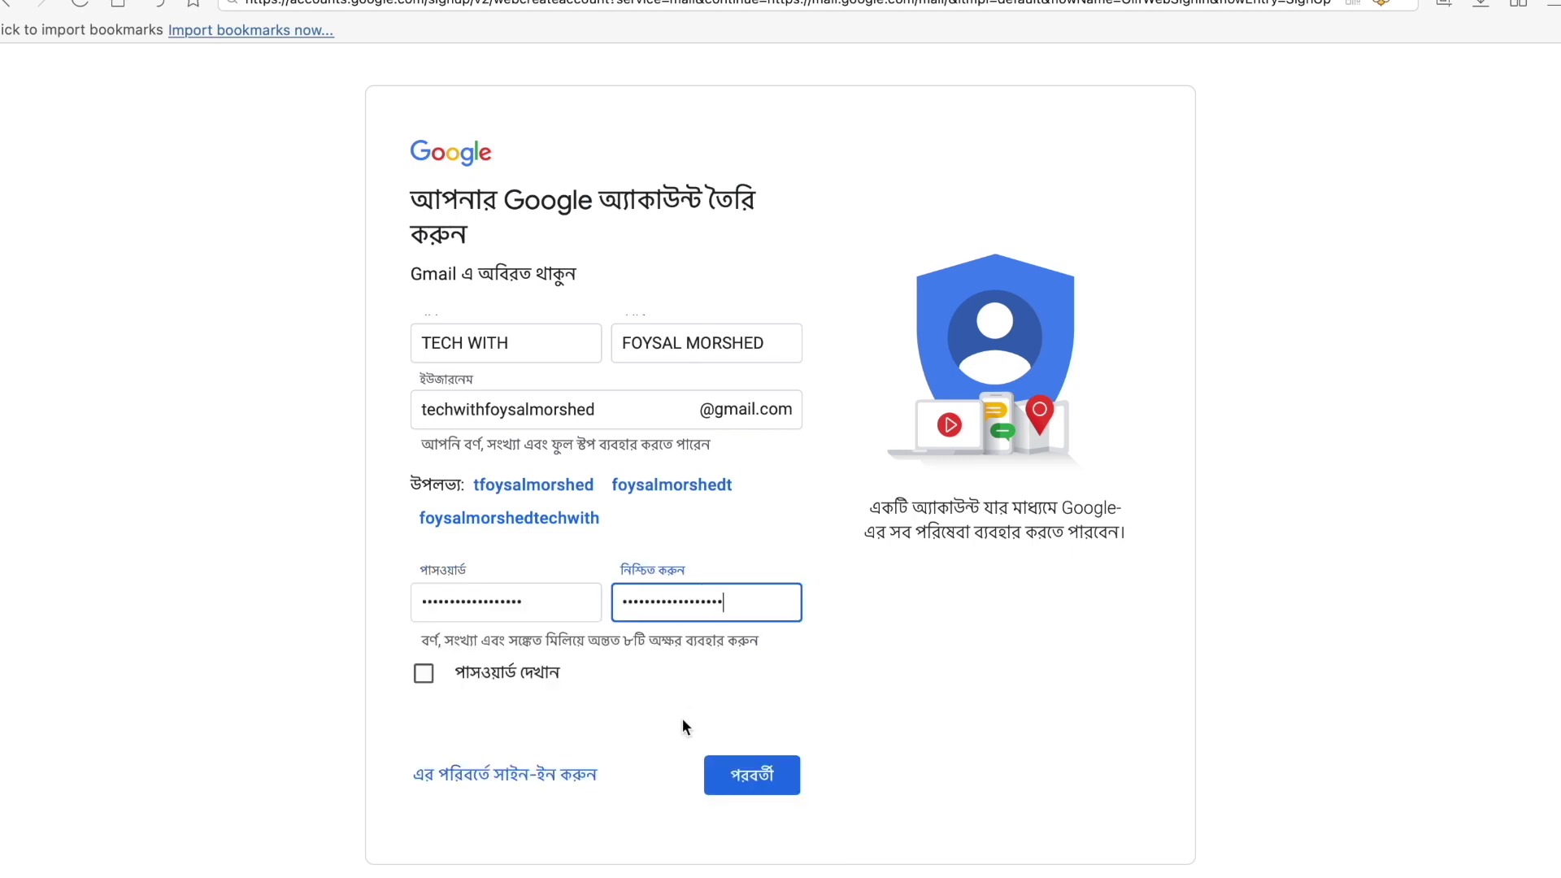
click(747, 777)
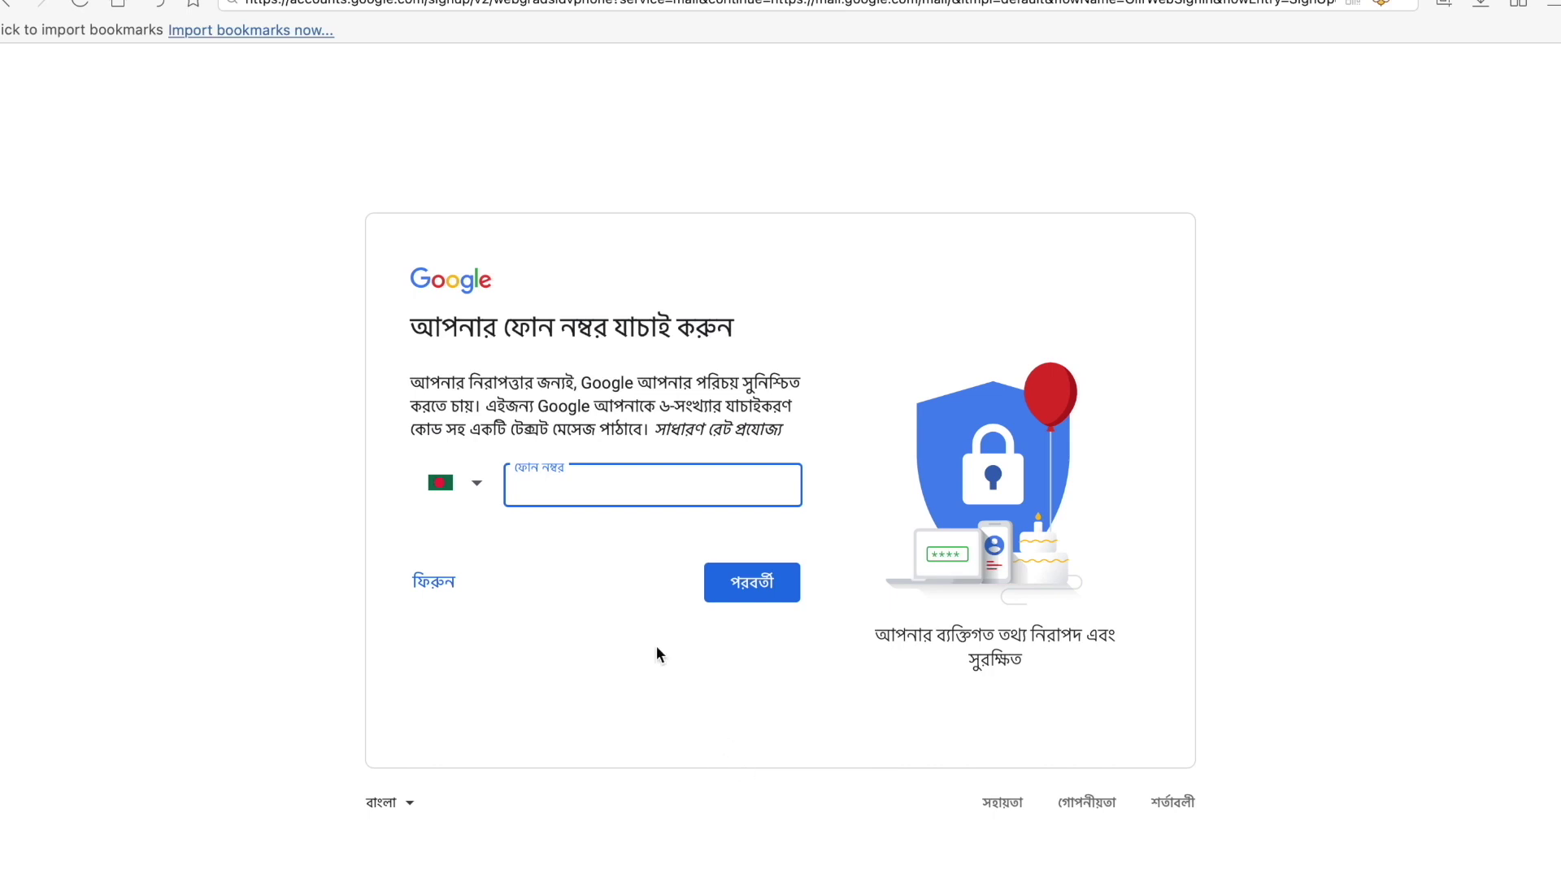
Step: Verify the phone number under Bangladesh (+880) using the texted six-digit code
click(447, 497)
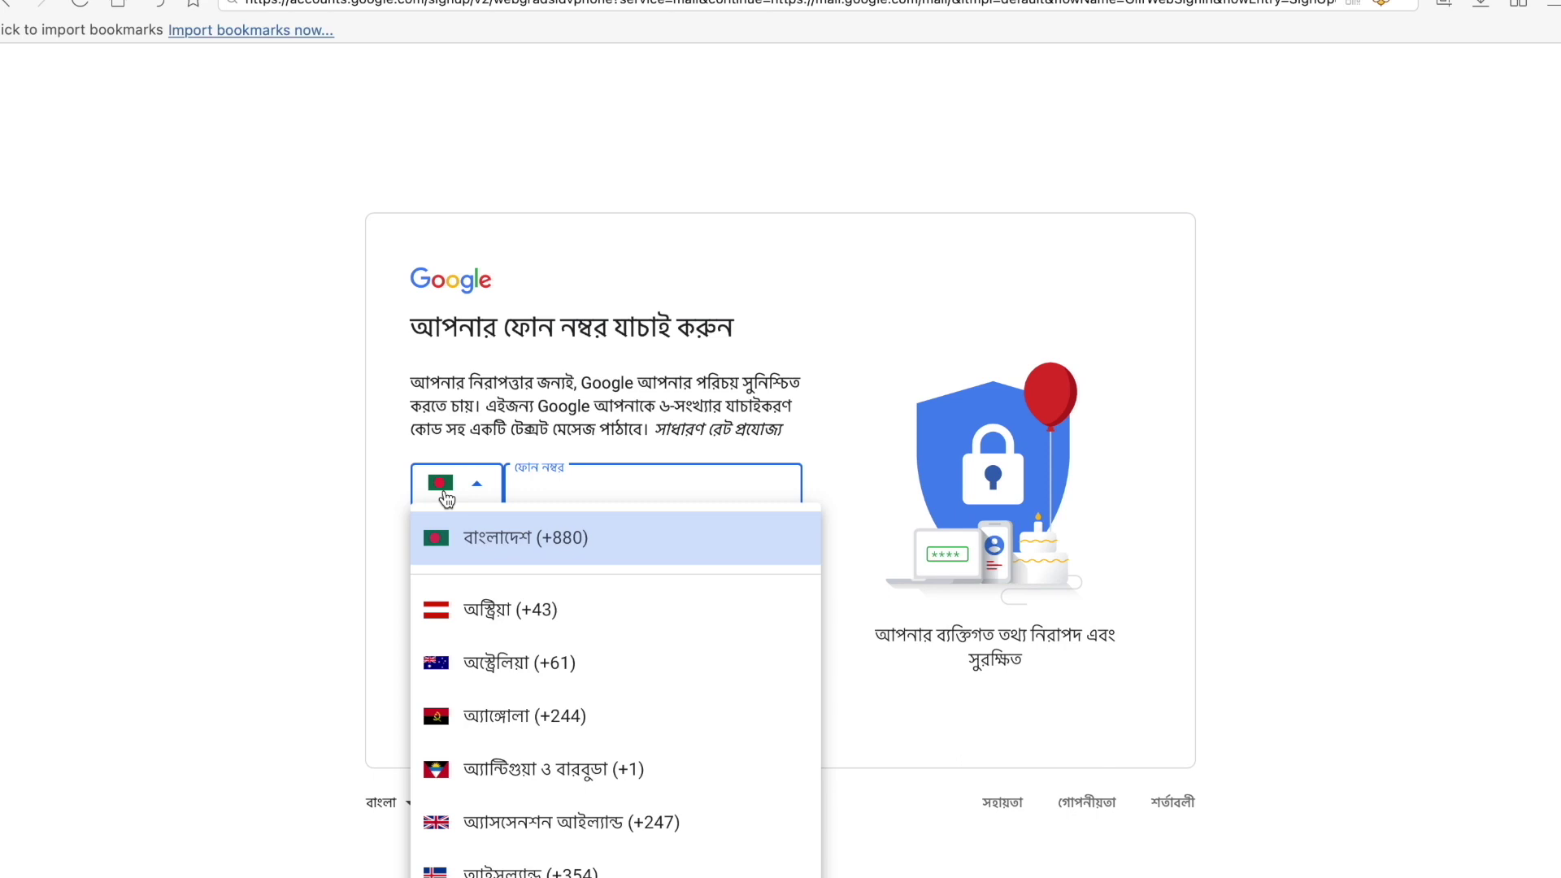
click(569, 491)
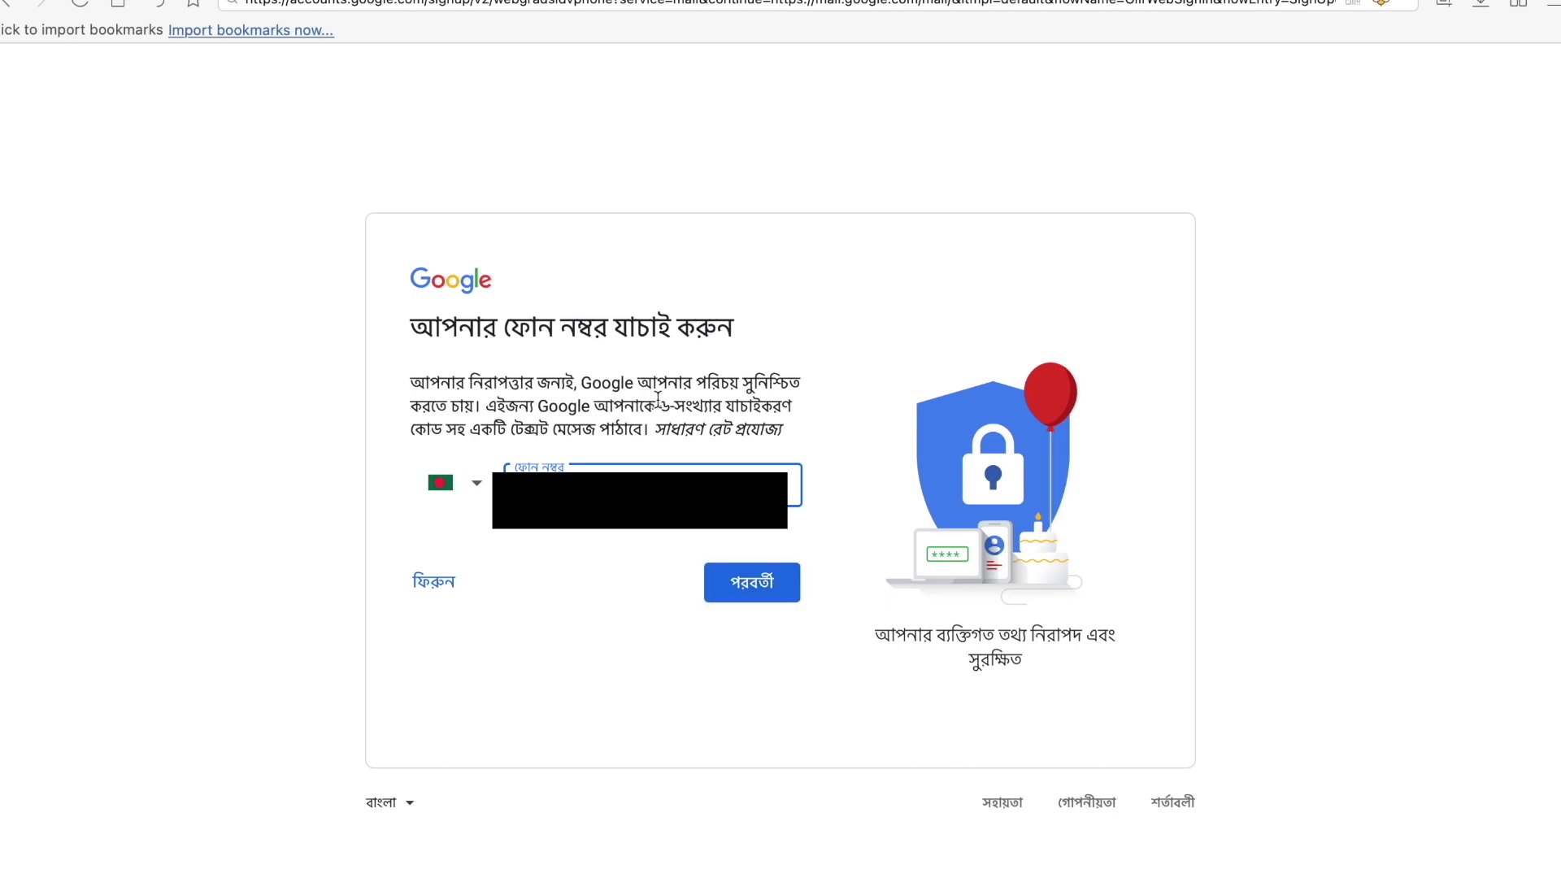
drag(663, 407, 648, 428)
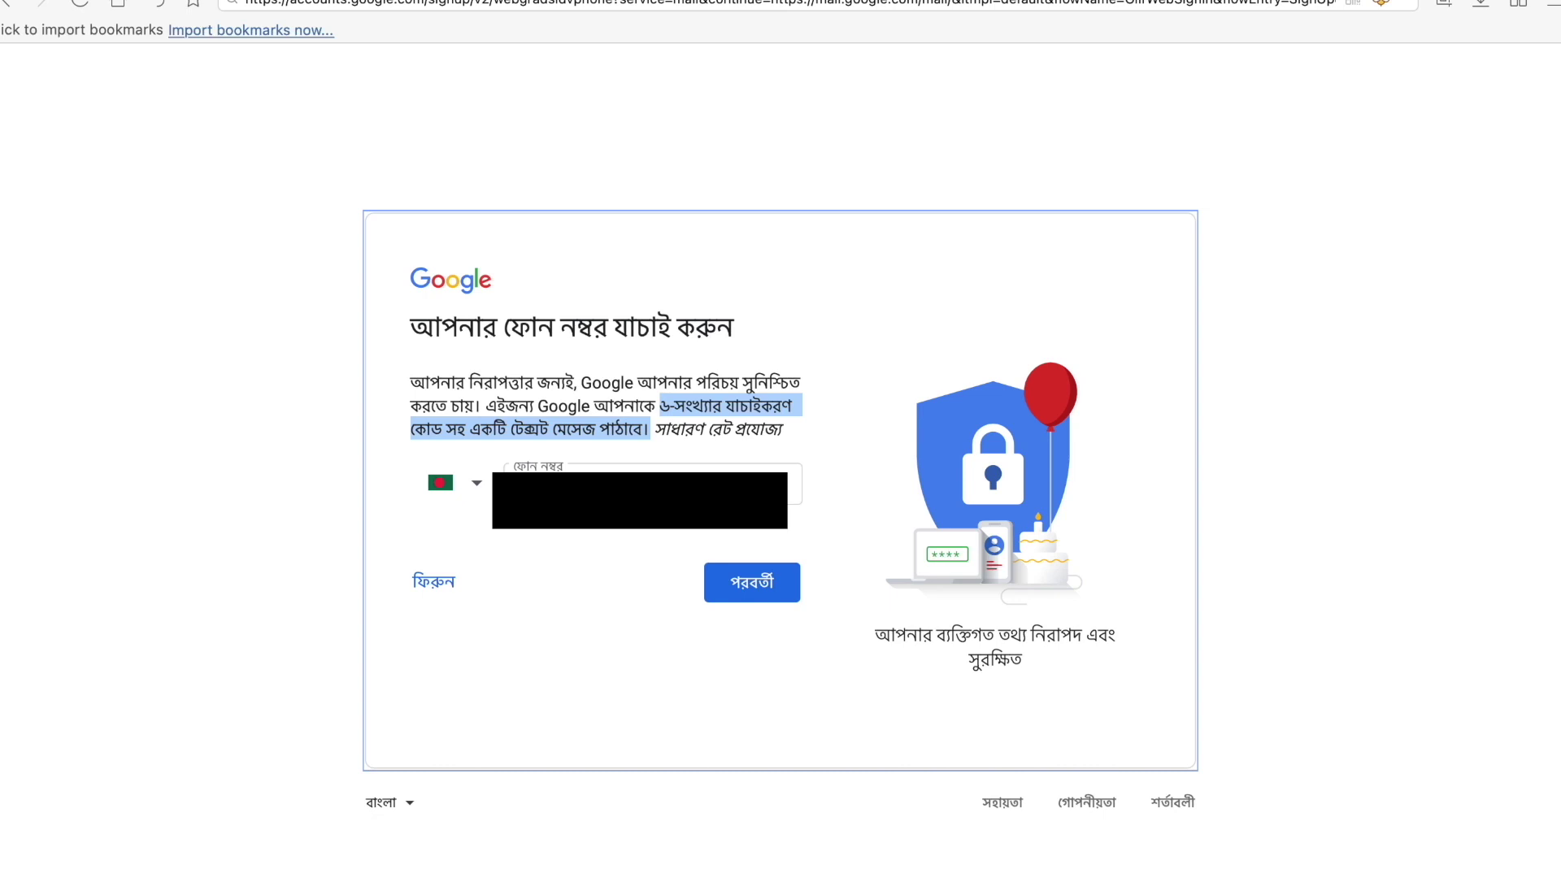
click(766, 600)
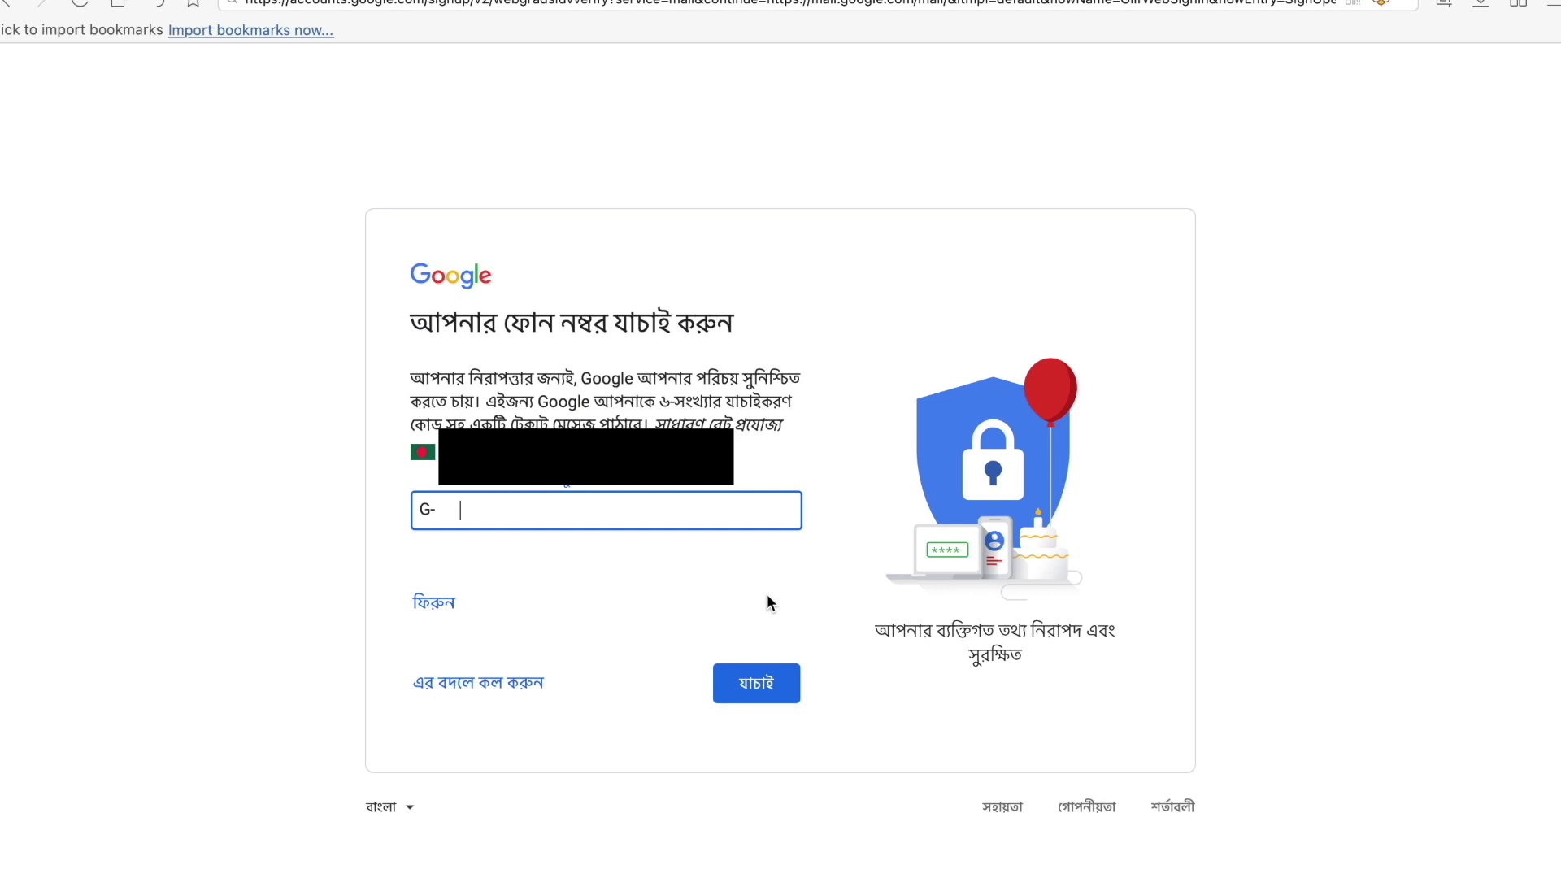
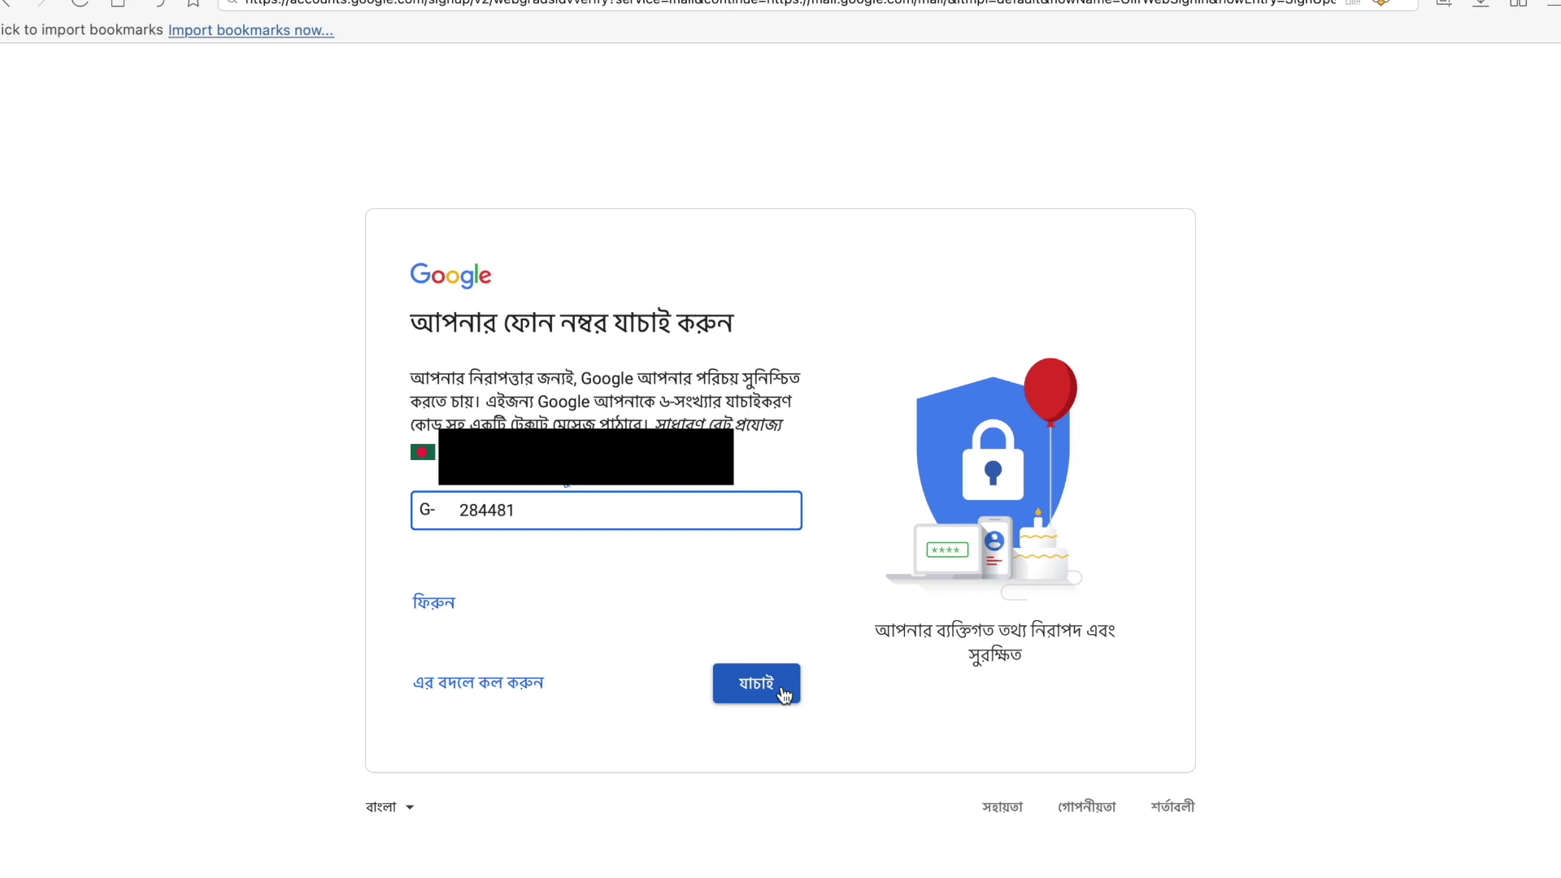
click(781, 690)
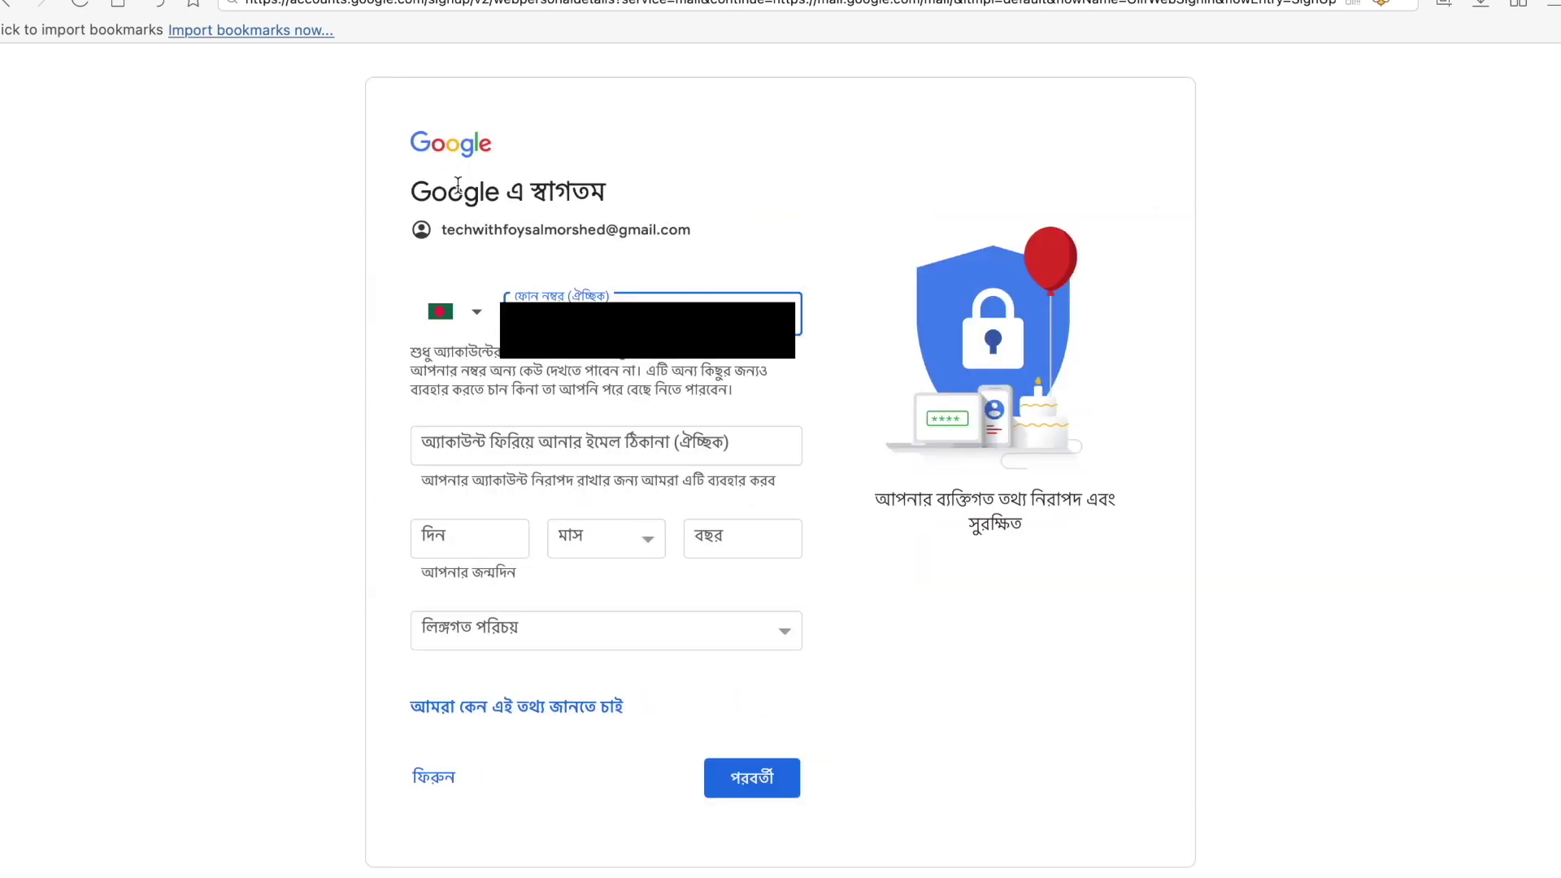
Step: Begin entering a recovery email address on the welcome page
drag(442, 231, 728, 241)
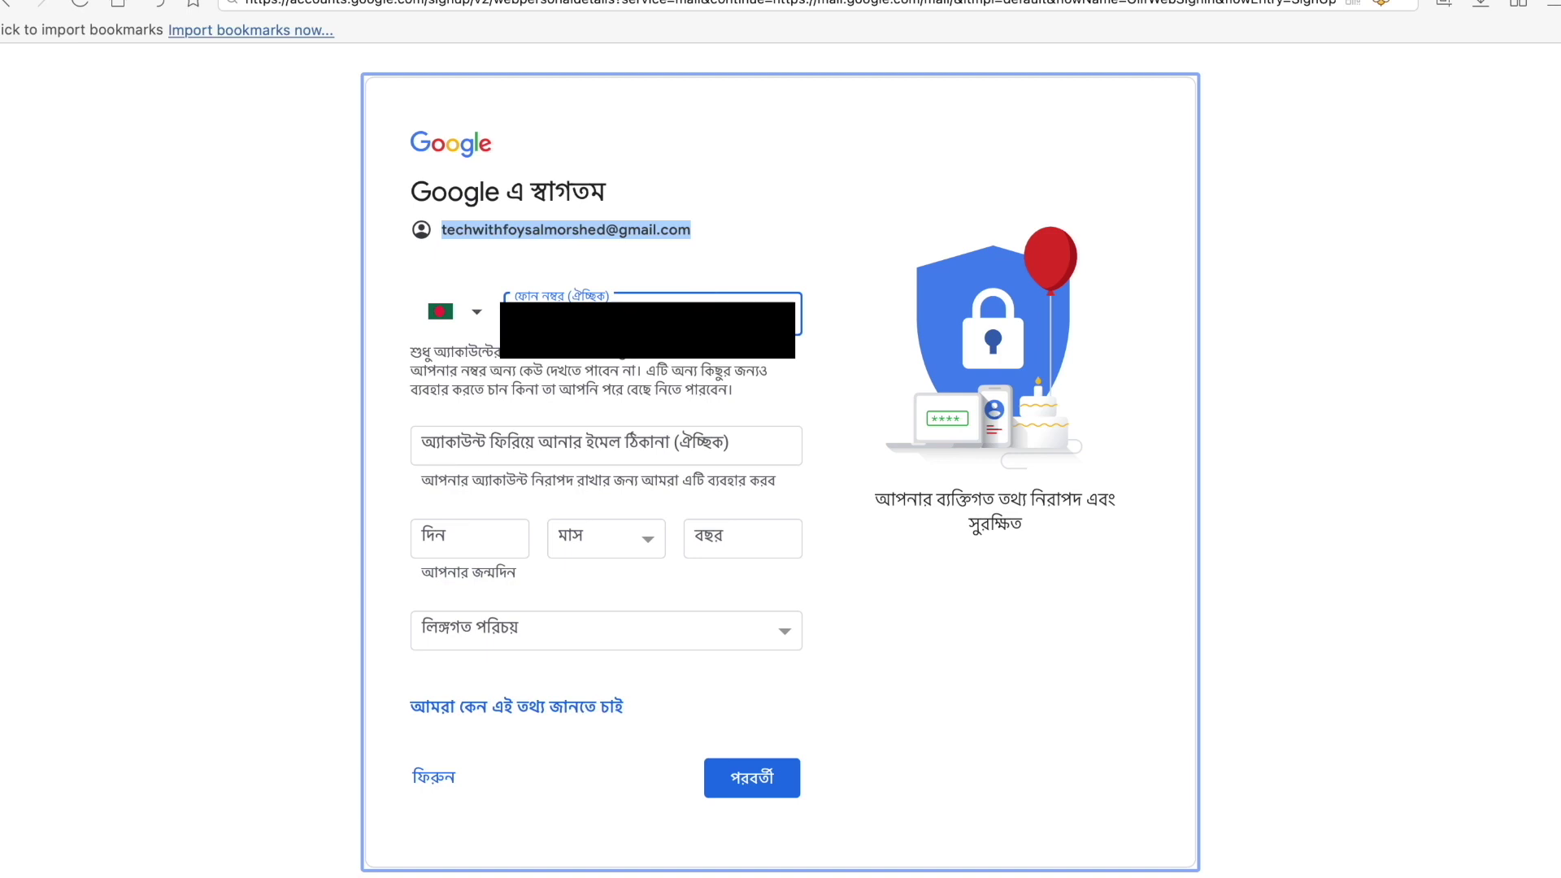
click(575, 291)
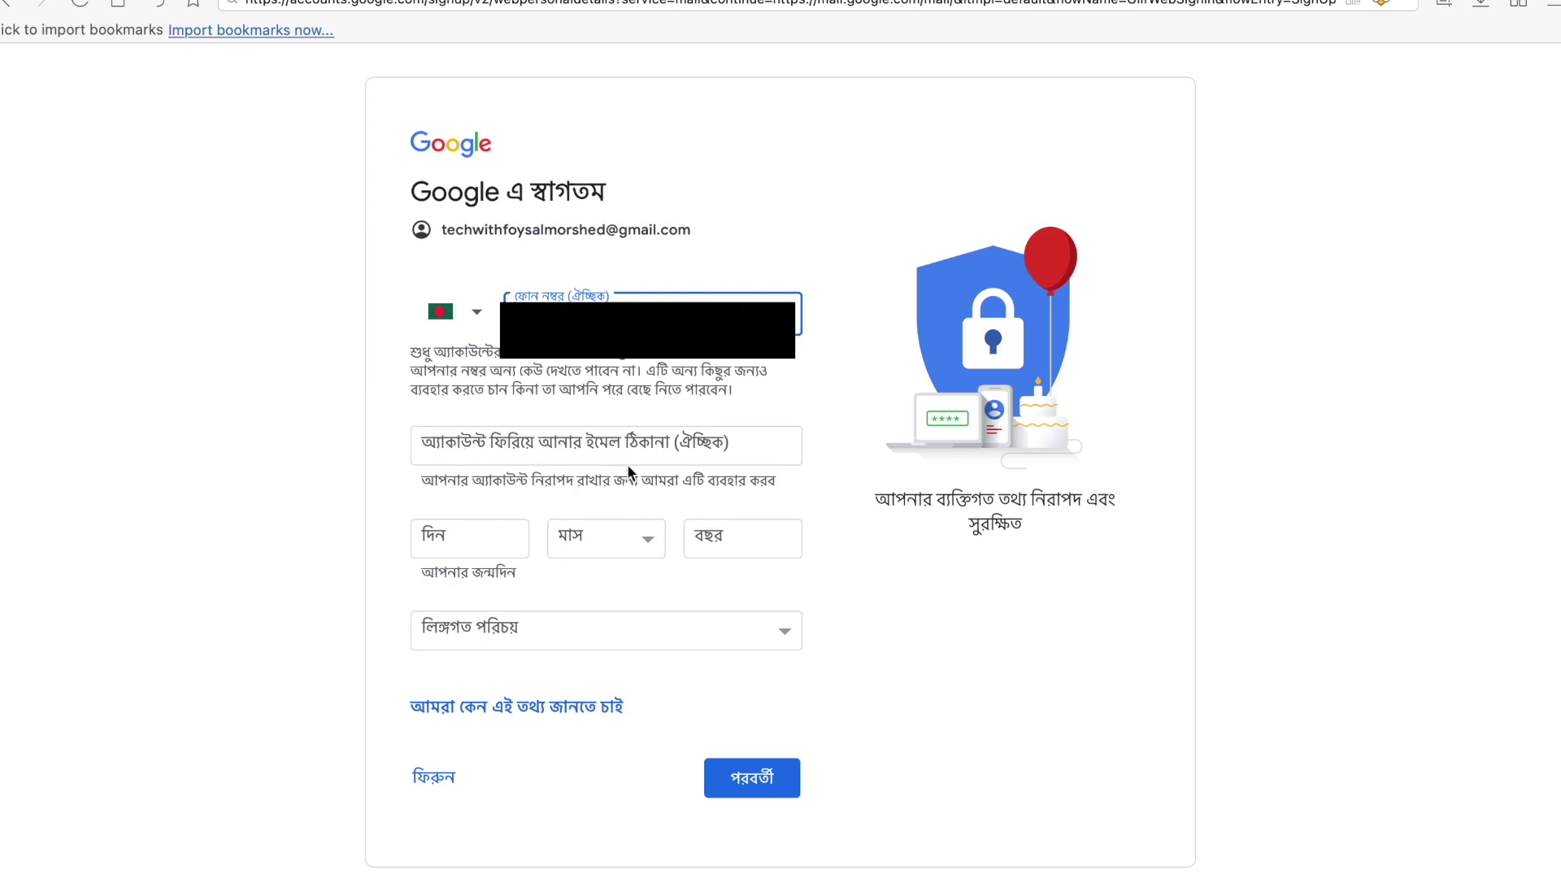
click(752, 441)
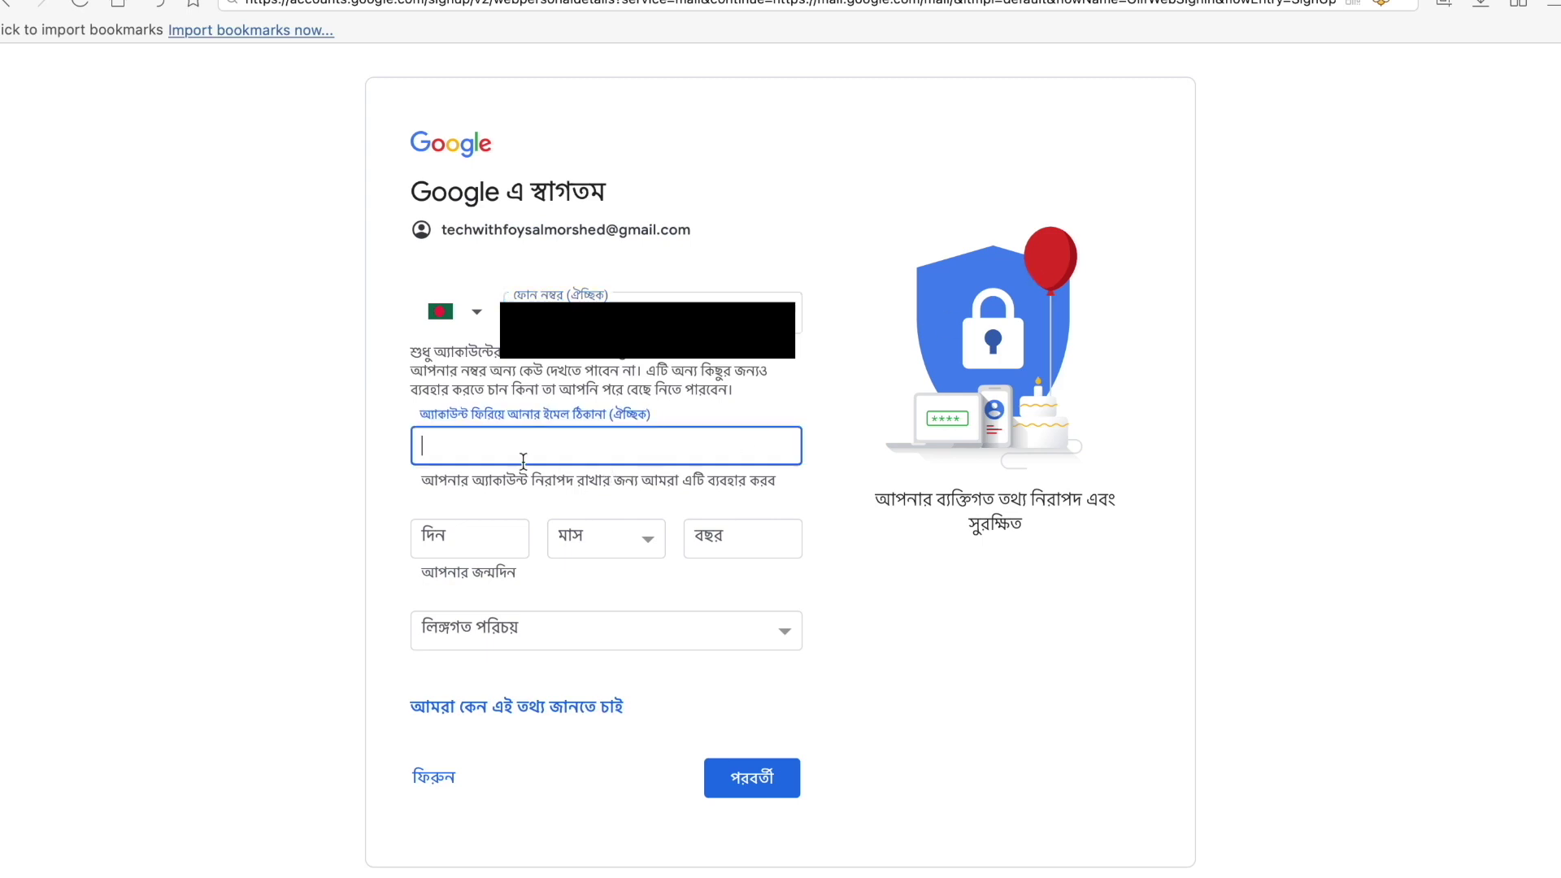
click(416, 414)
click(459, 441)
mouse_move(446, 233)
mouse_down()
mouse_move(657, 247)
mouse_move(437, 233)
mouse_up()
click(735, 237)
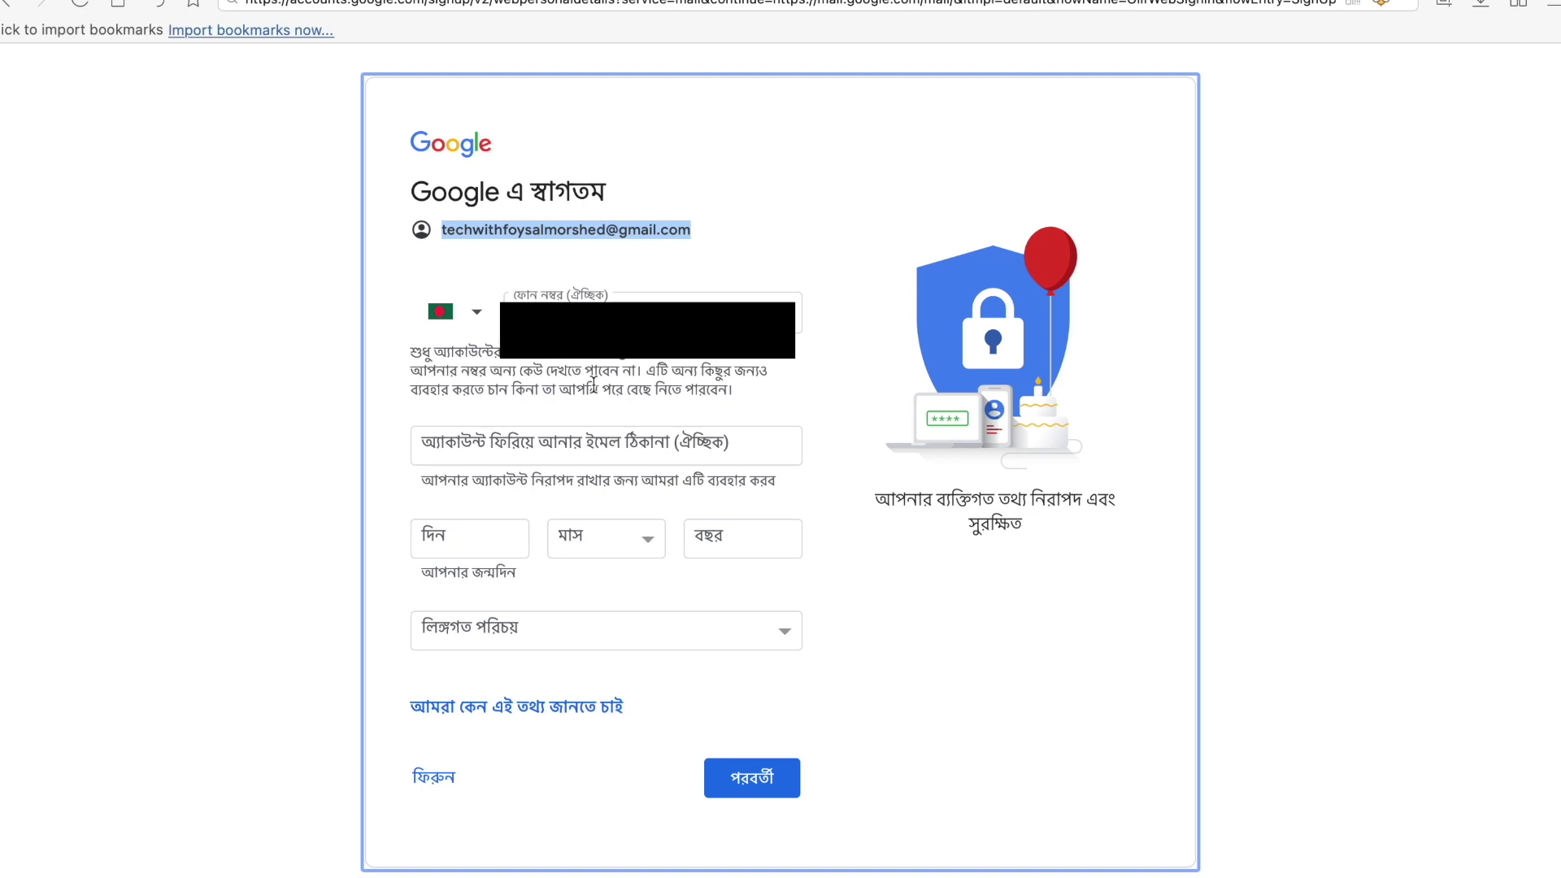
click(619, 444)
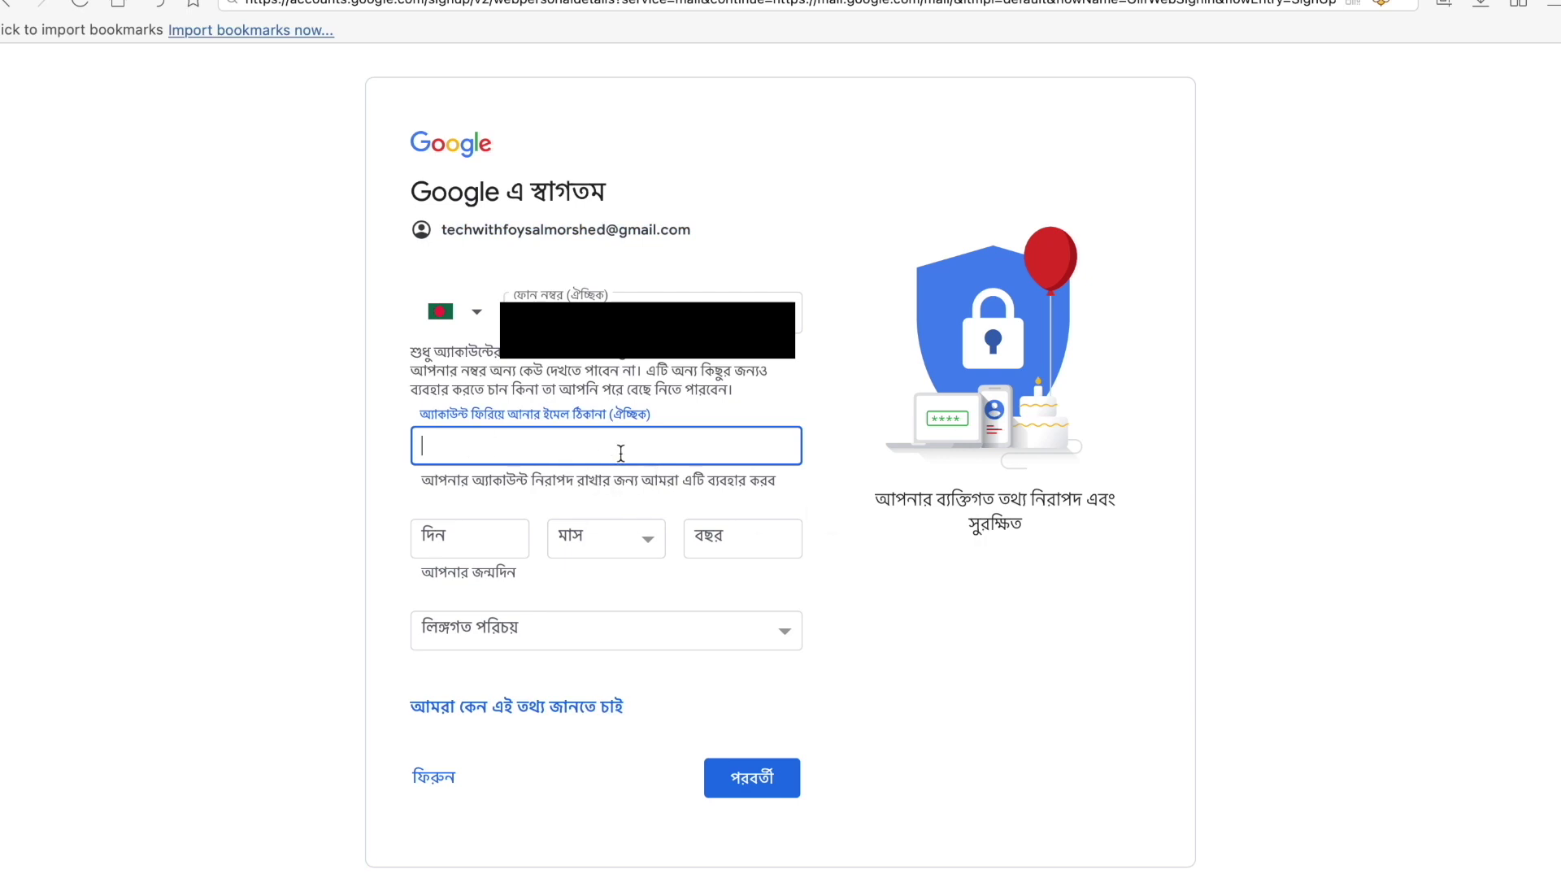
text(at)
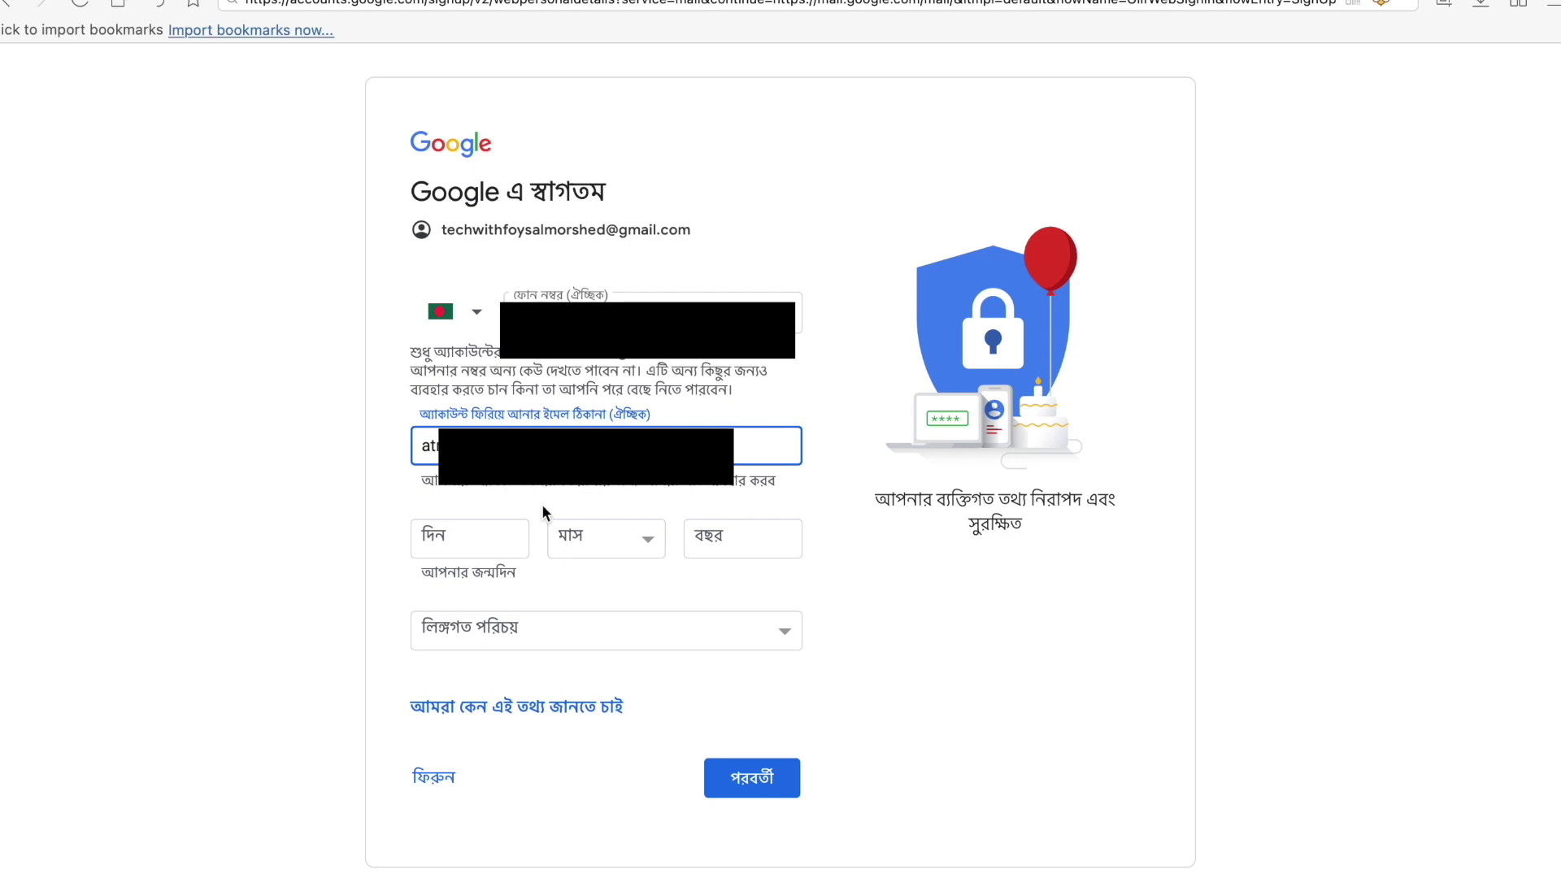
click(484, 543)
click(636, 534)
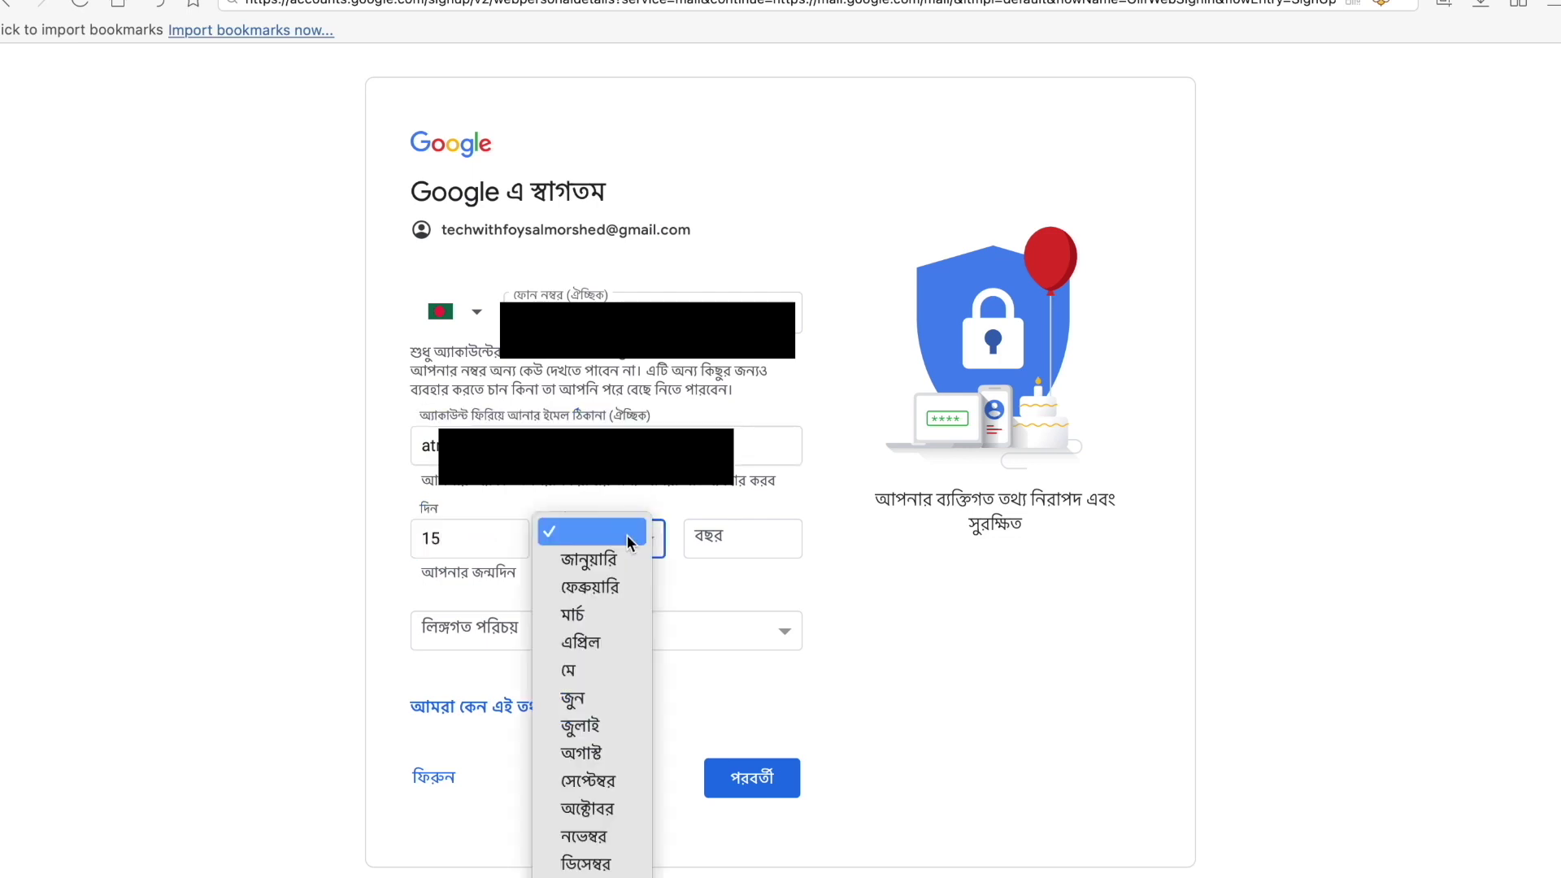
click(619, 559)
click(749, 548)
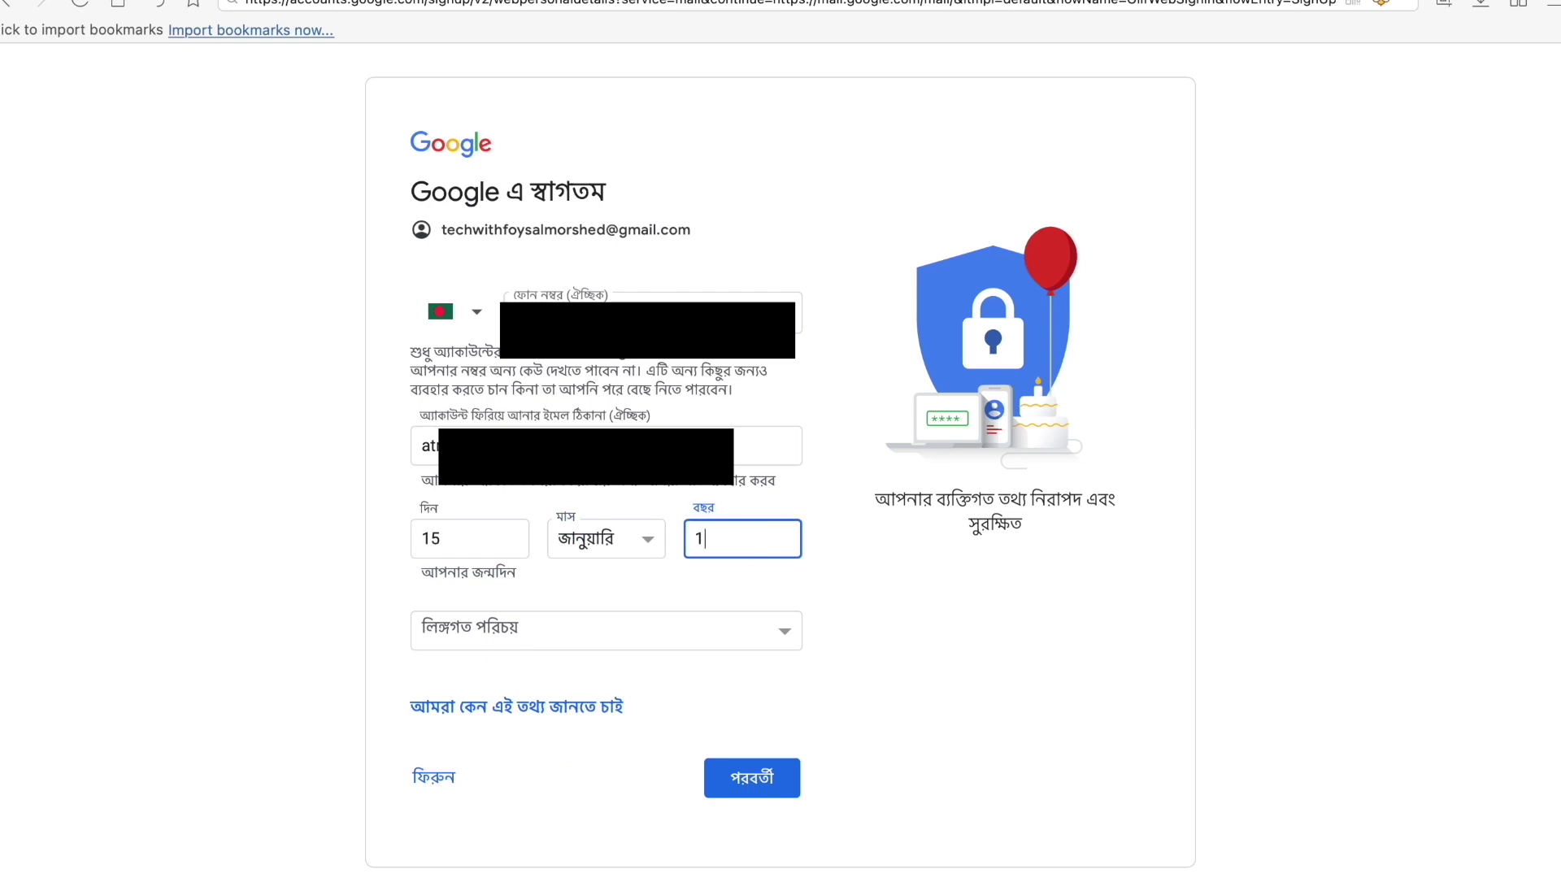
click(669, 628)
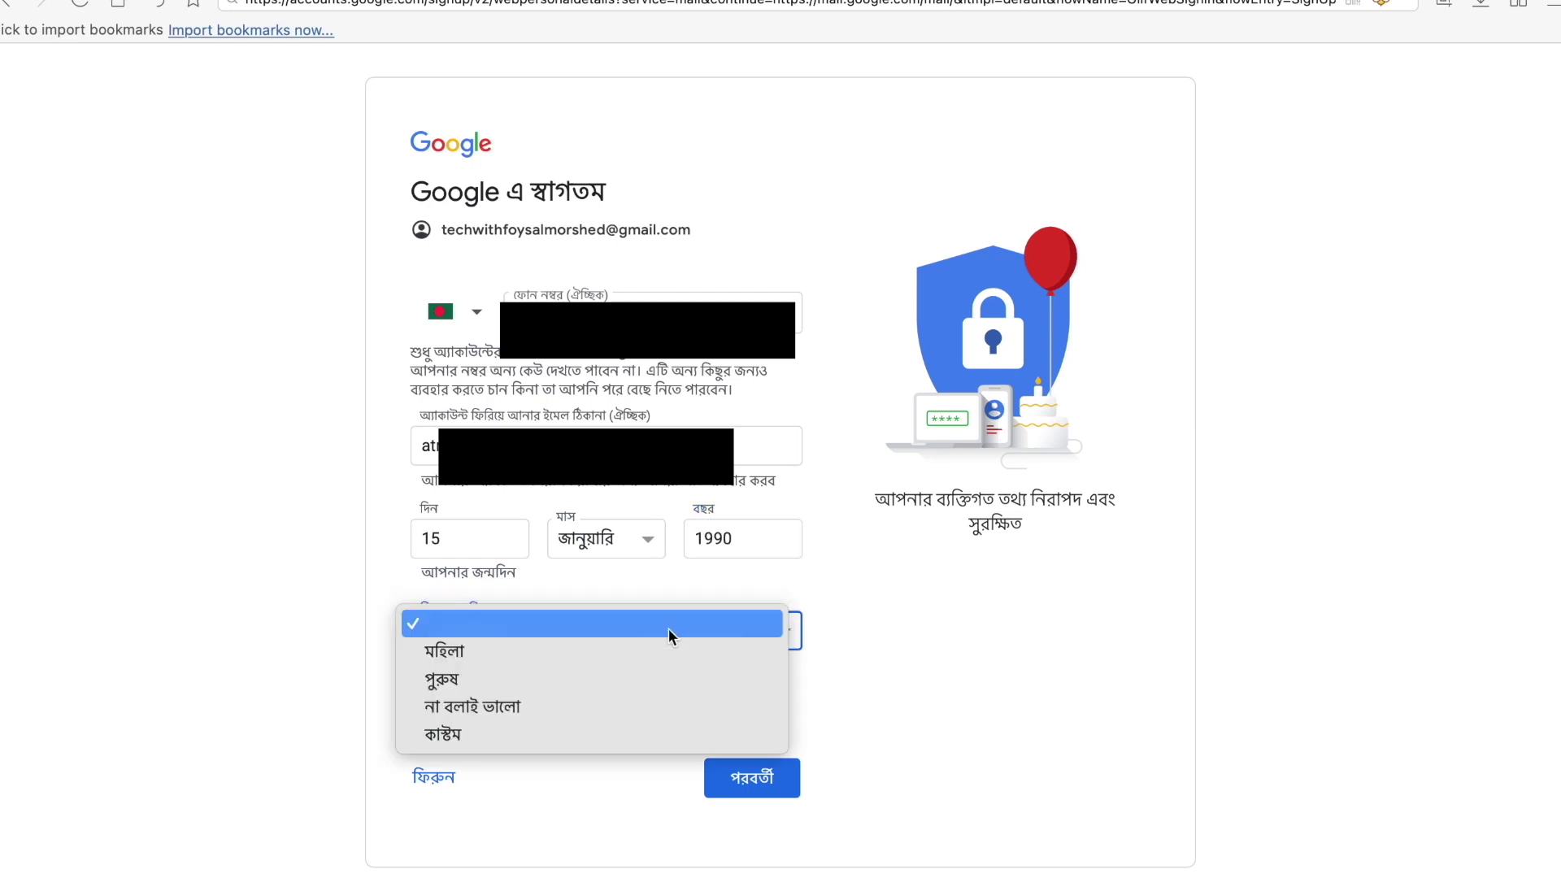
click(648, 678)
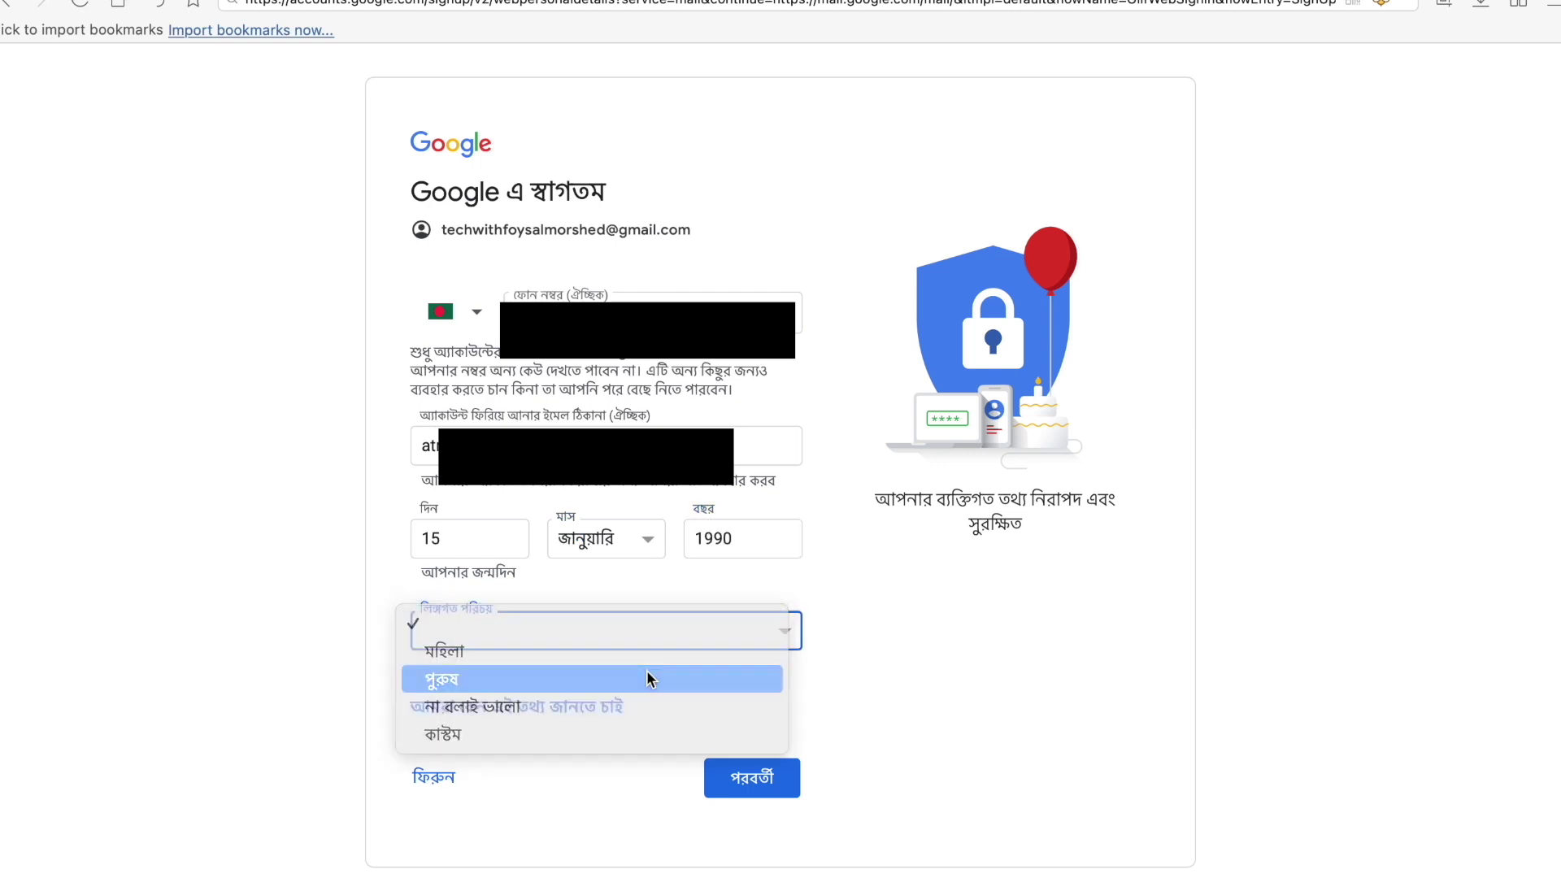
click(784, 785)
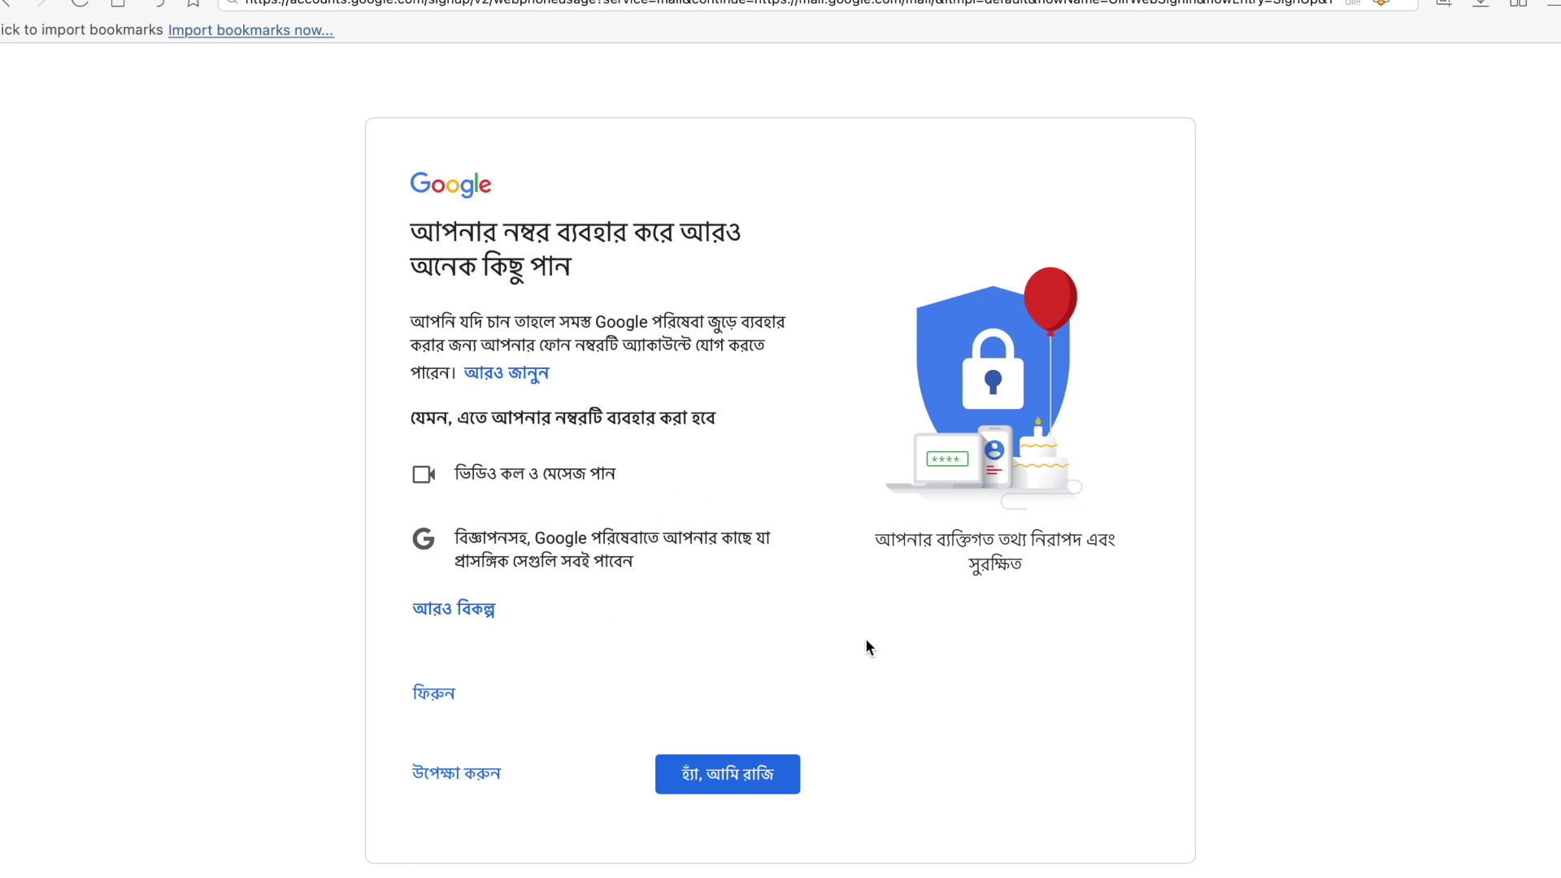
Step: Agree to wider phone-number use and accept the privacy terms
click(722, 775)
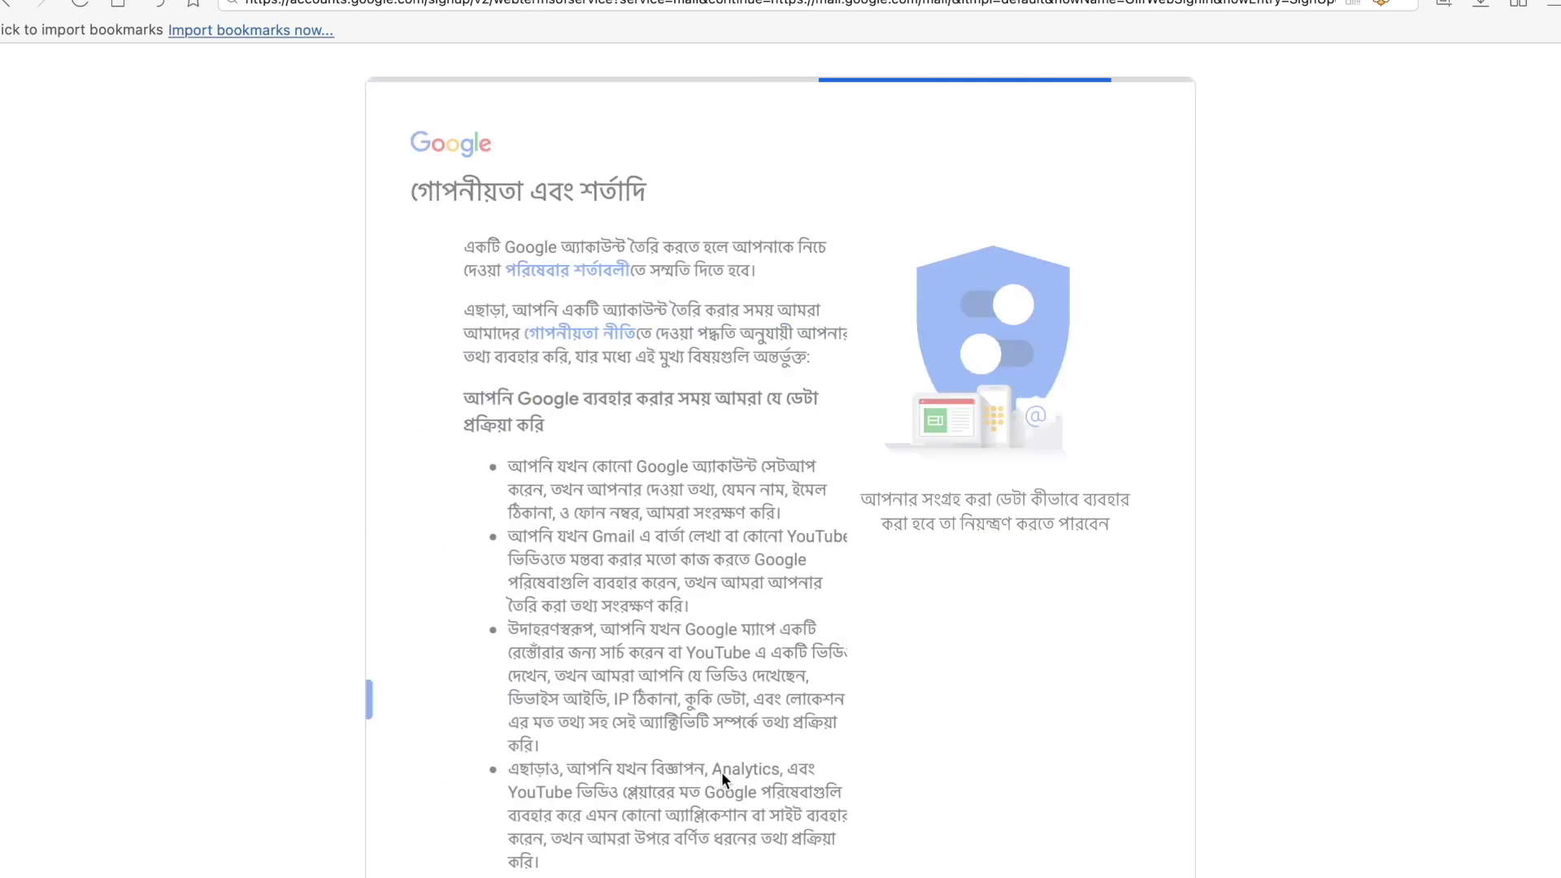
scroll(721, 772, down, 7)
scroll(730, 782, down, 8)
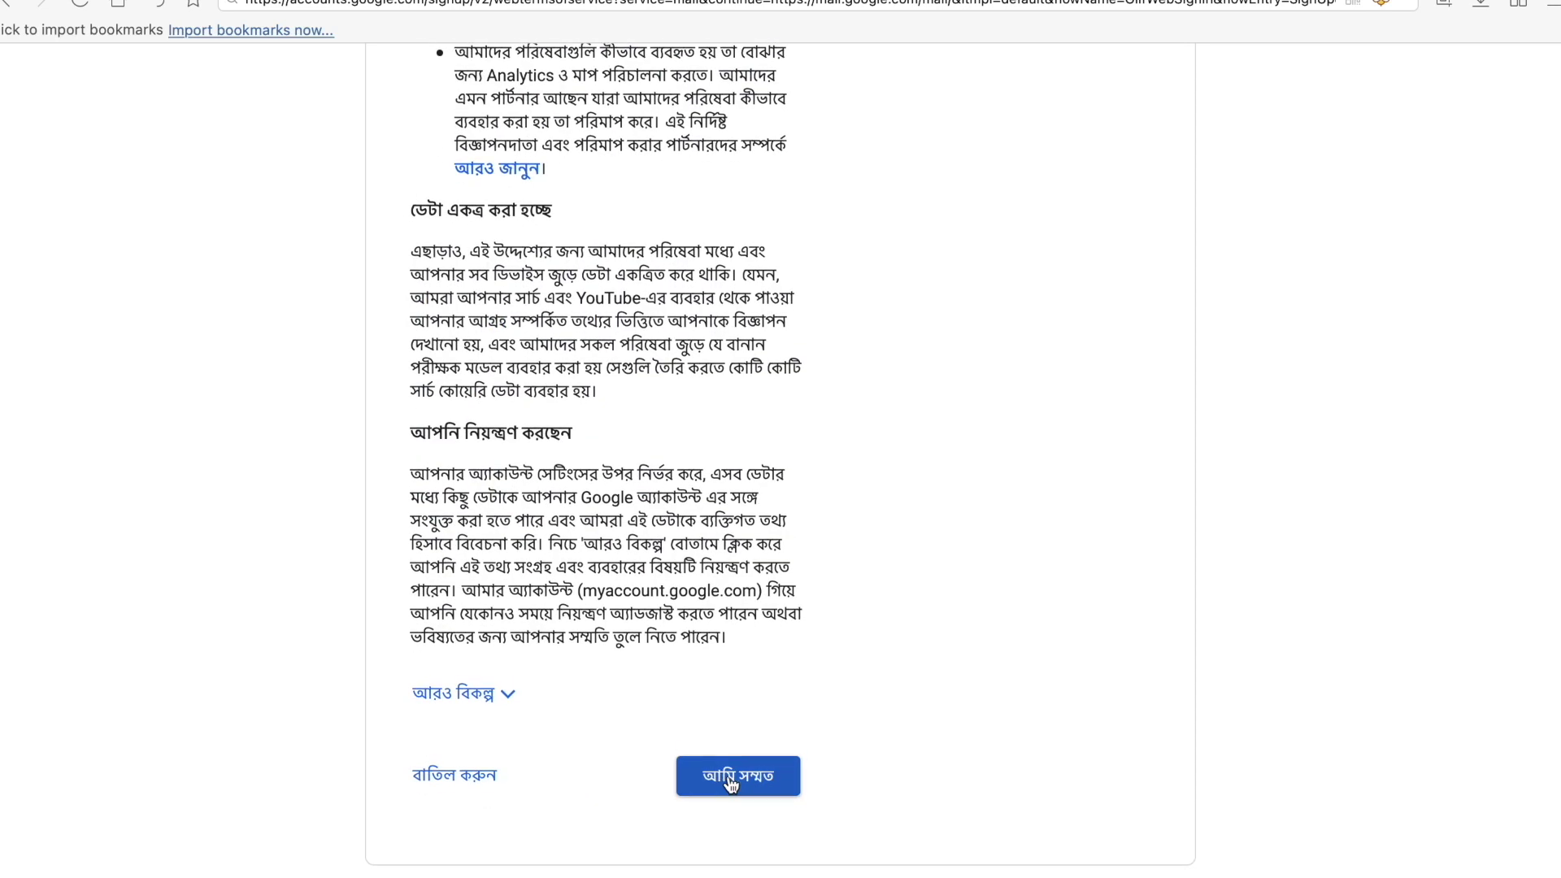
click(730, 779)
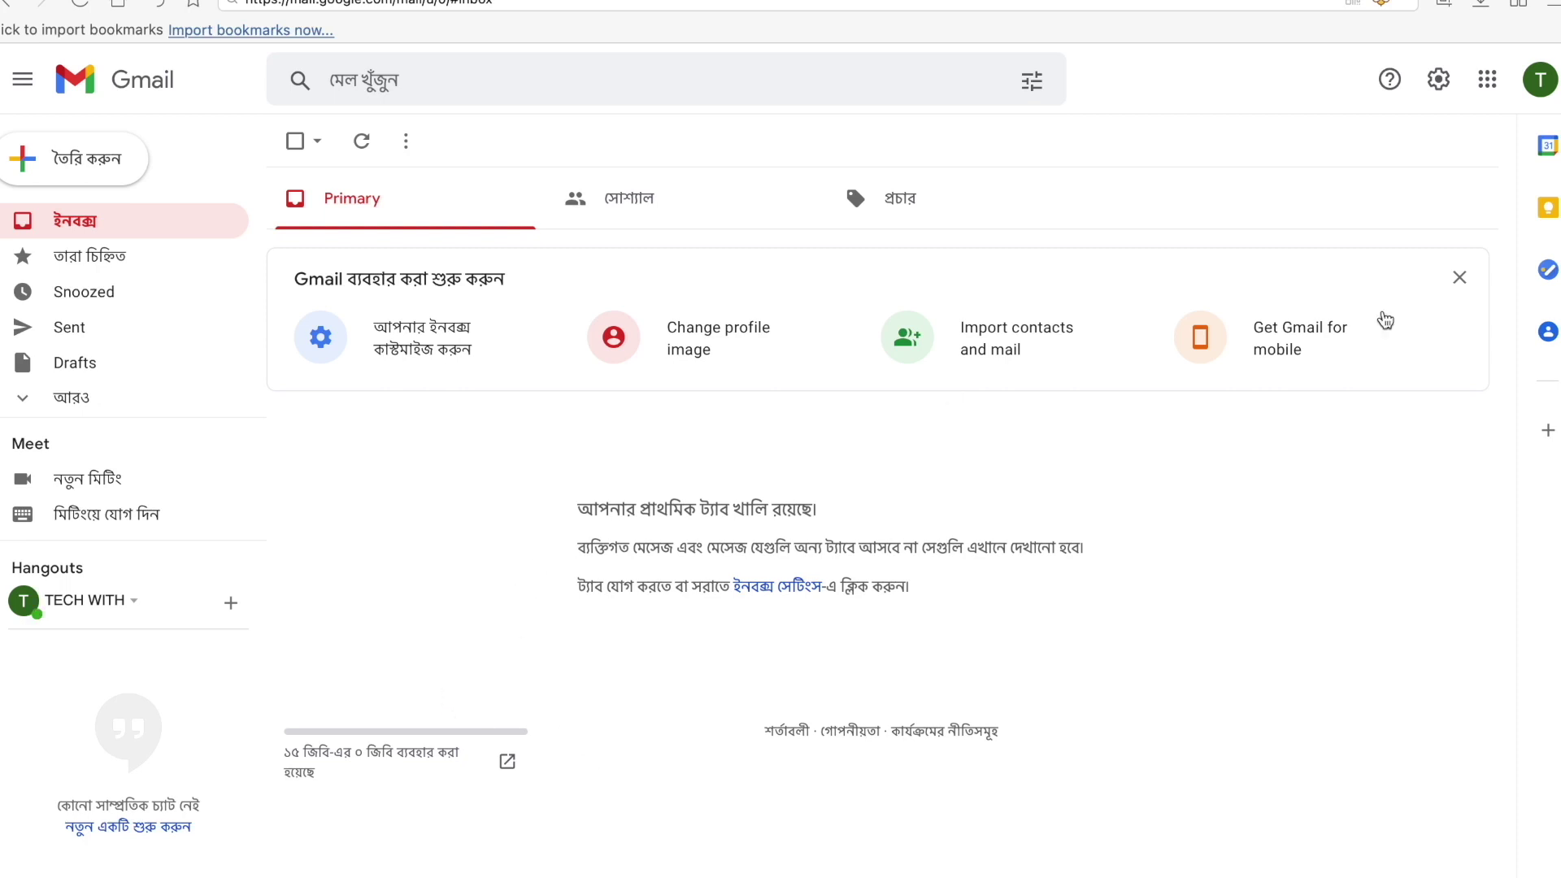
click(1545, 83)
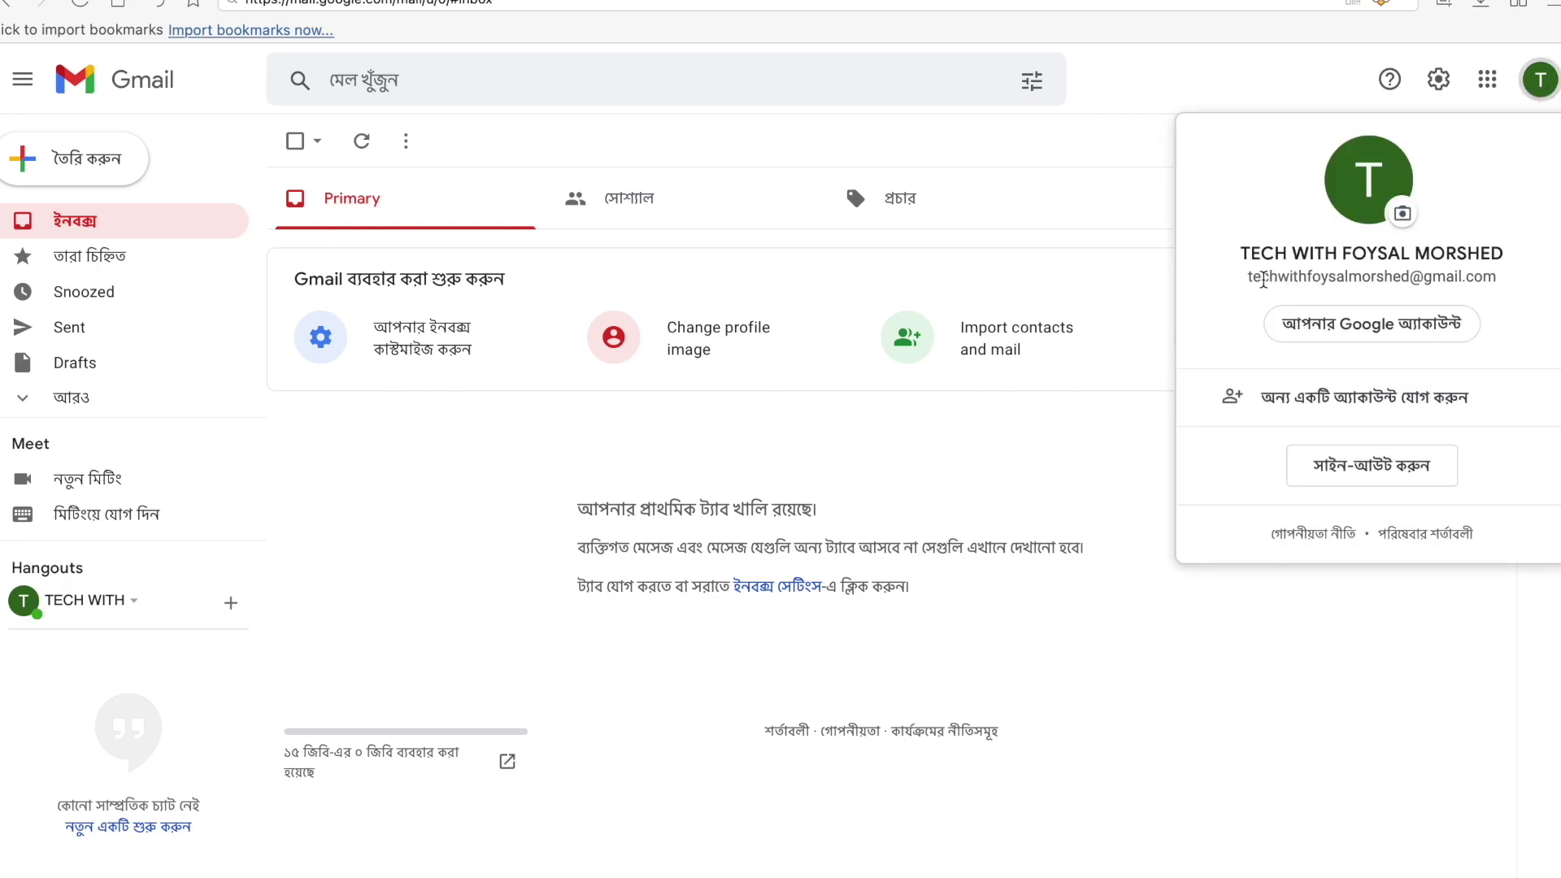
drag(1247, 276, 1501, 278)
click(477, 452)
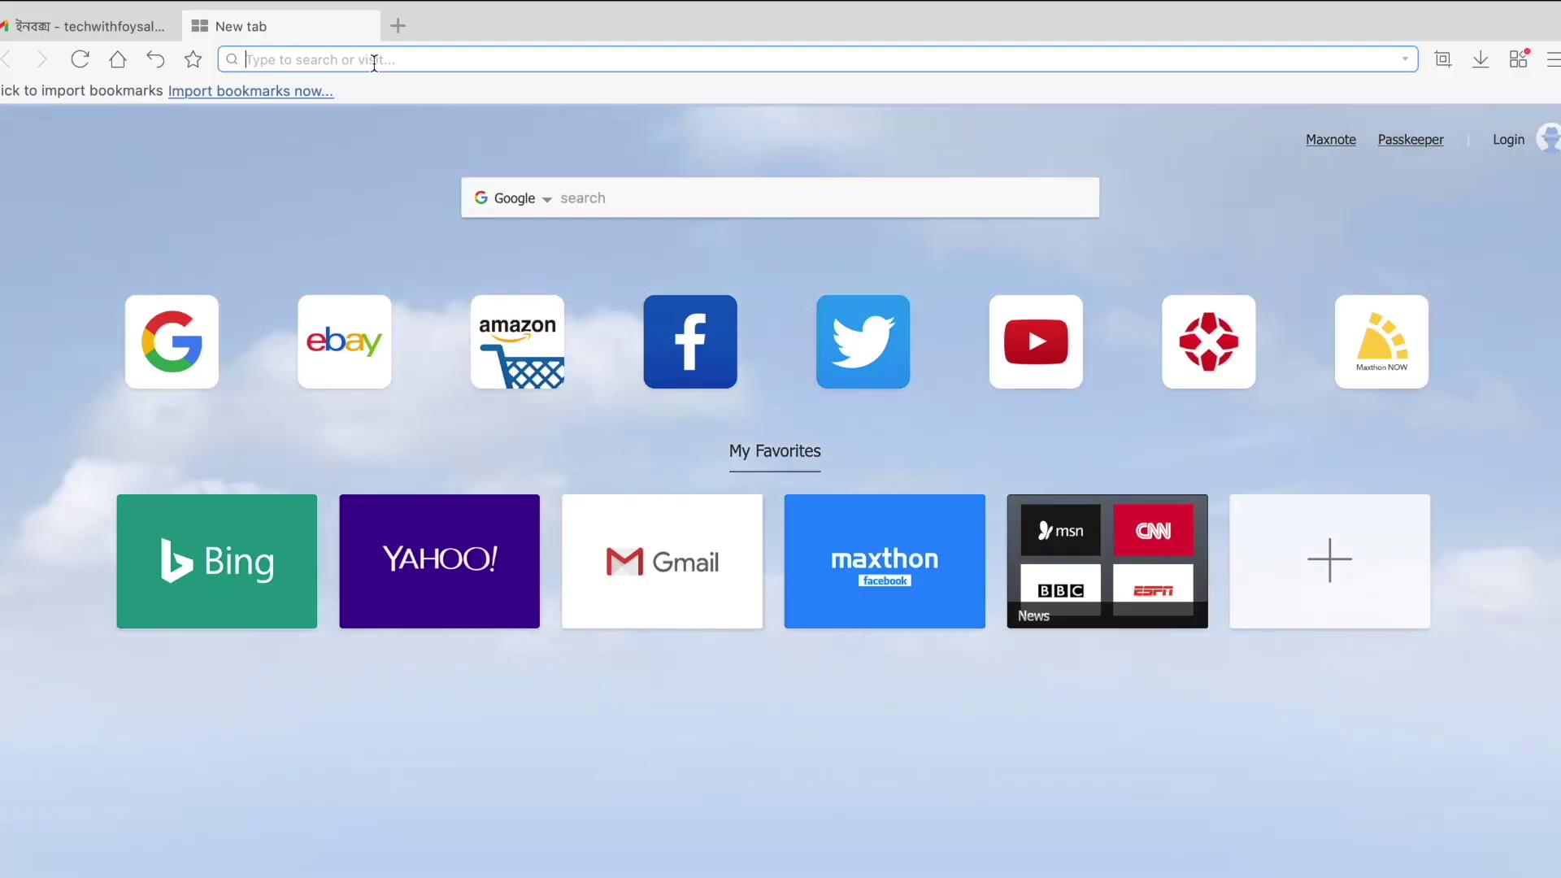
Step: Load youtube.com in the new tab via the address-bar suggestion
text(yout)
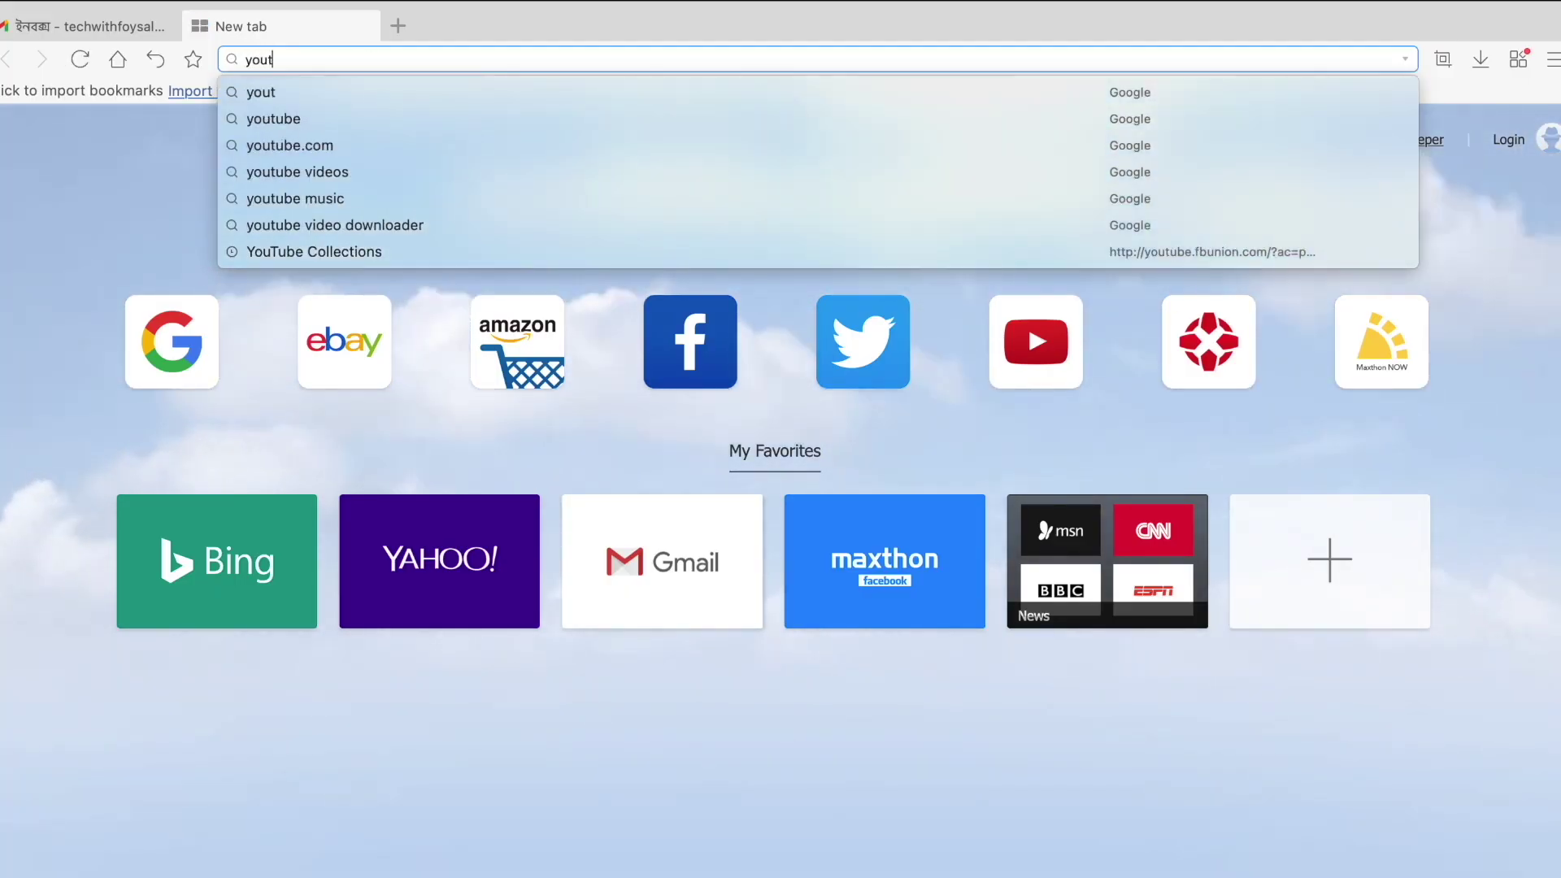
text(u)
key(Down)
key(Down)
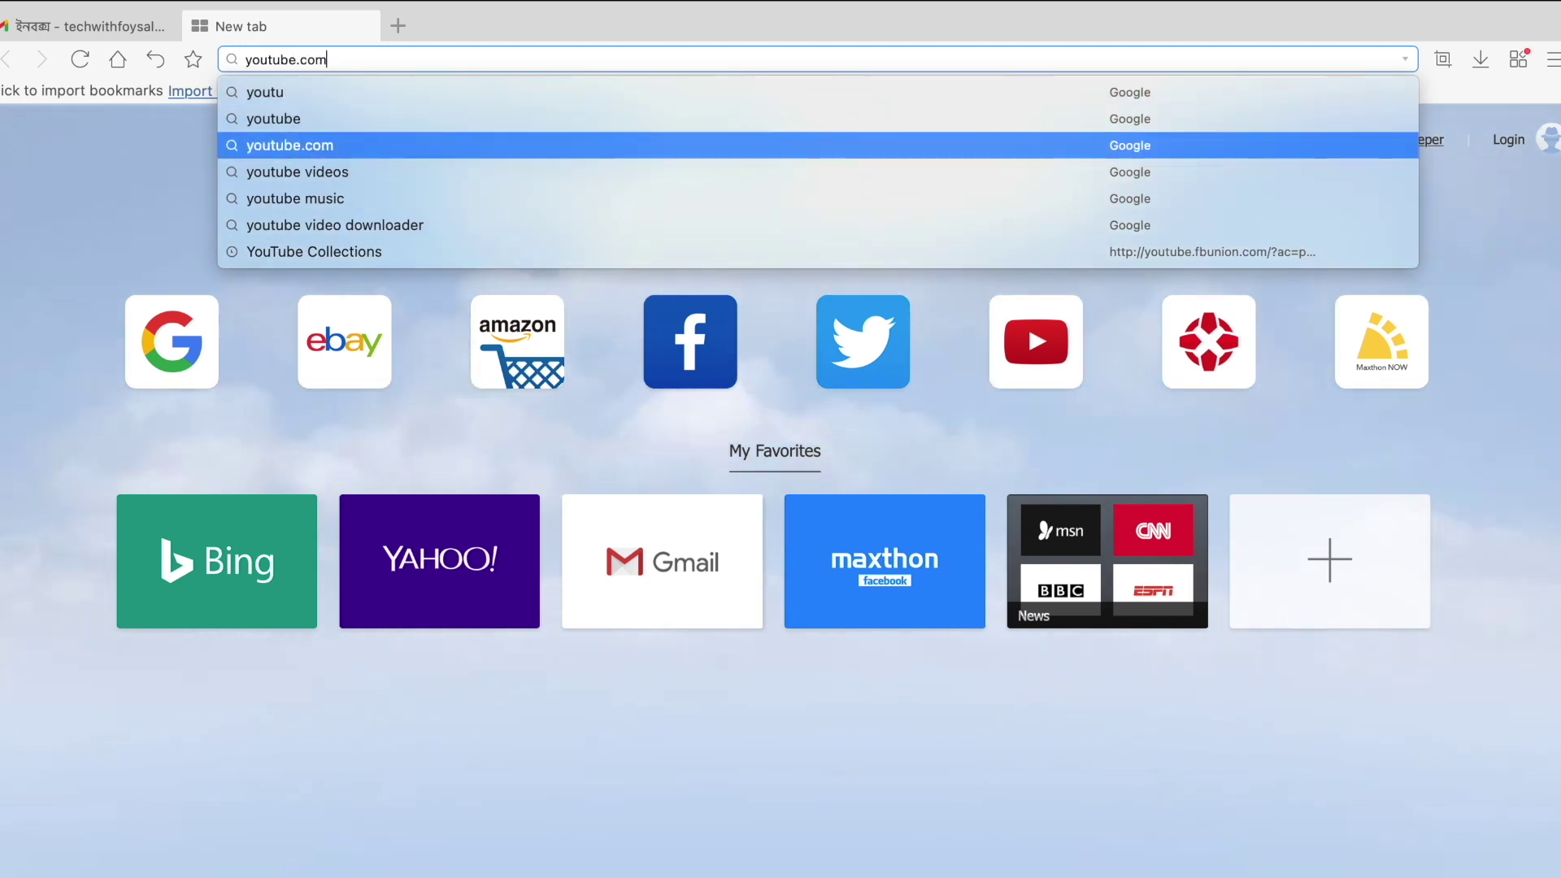
key(Return)
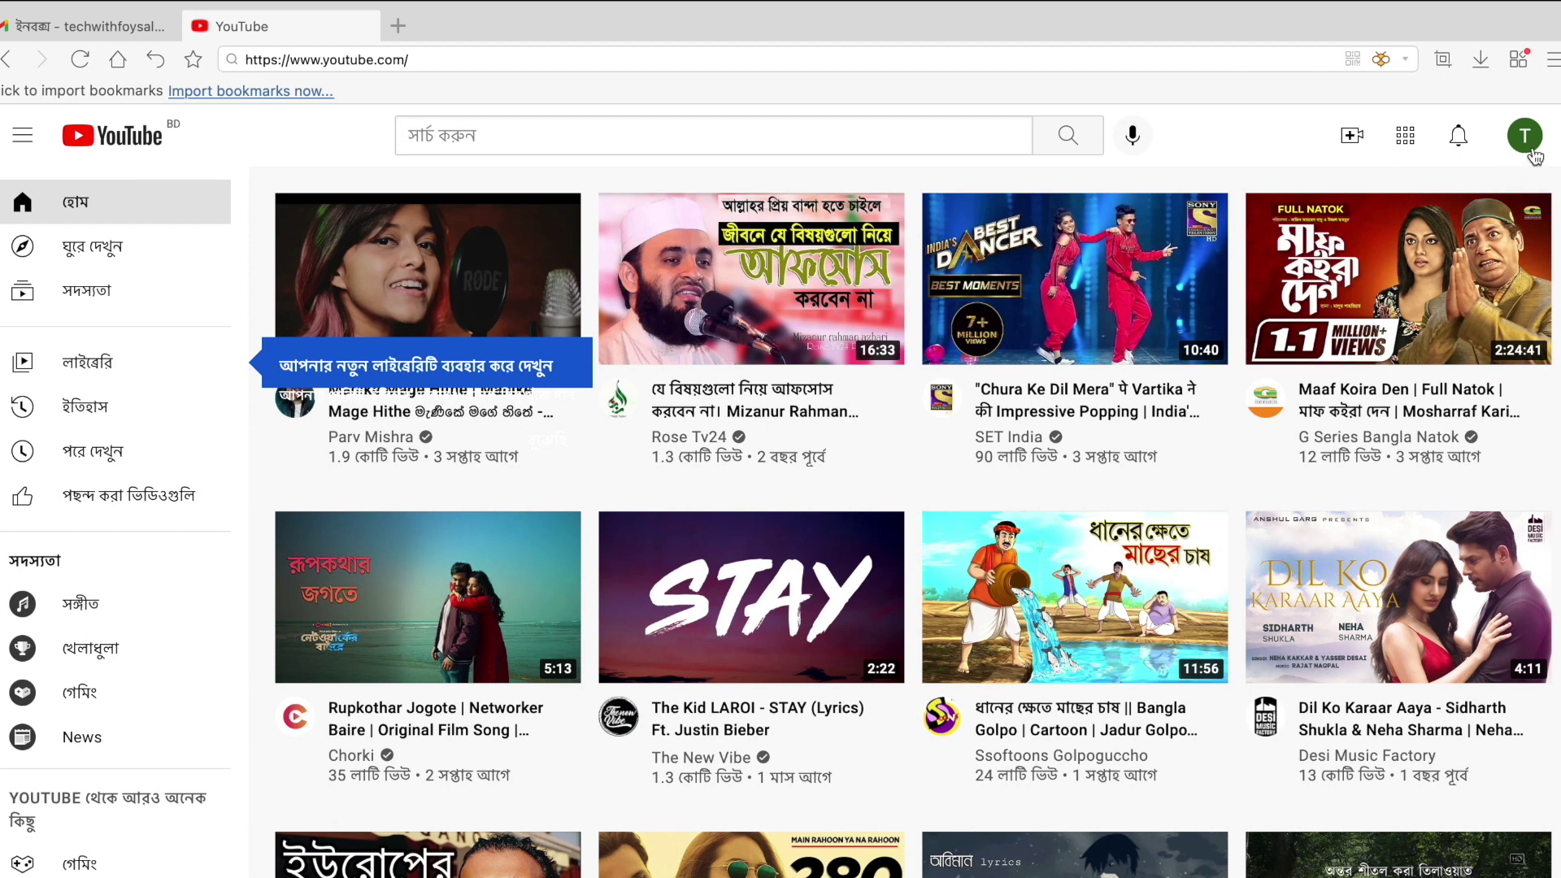
Step: Glance at the Gmail tab, return to YouTube and open the account menu
click(105, 26)
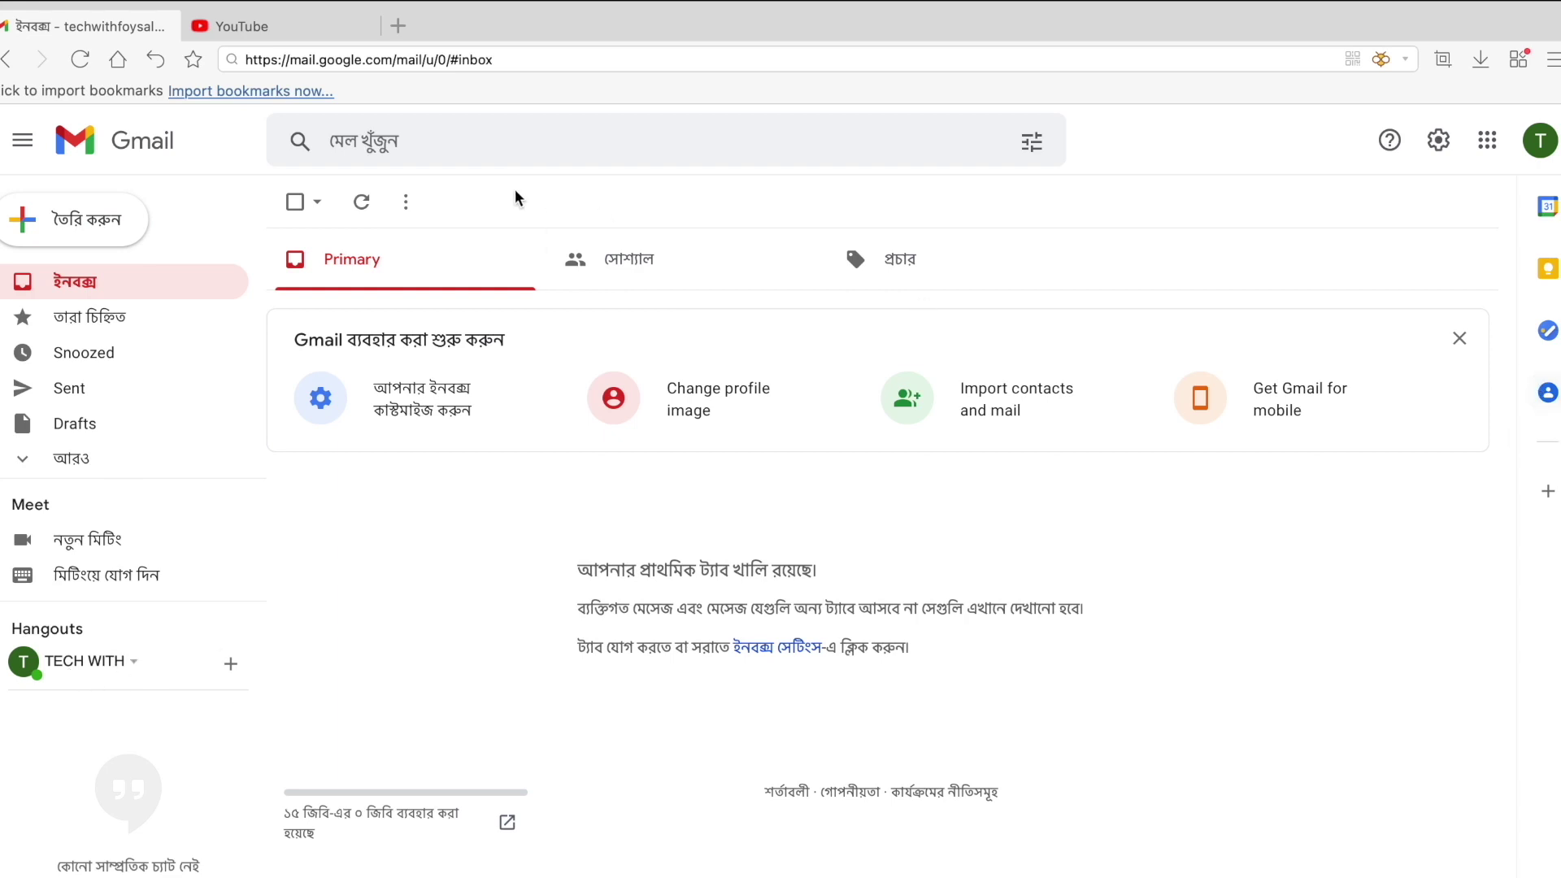
click(269, 27)
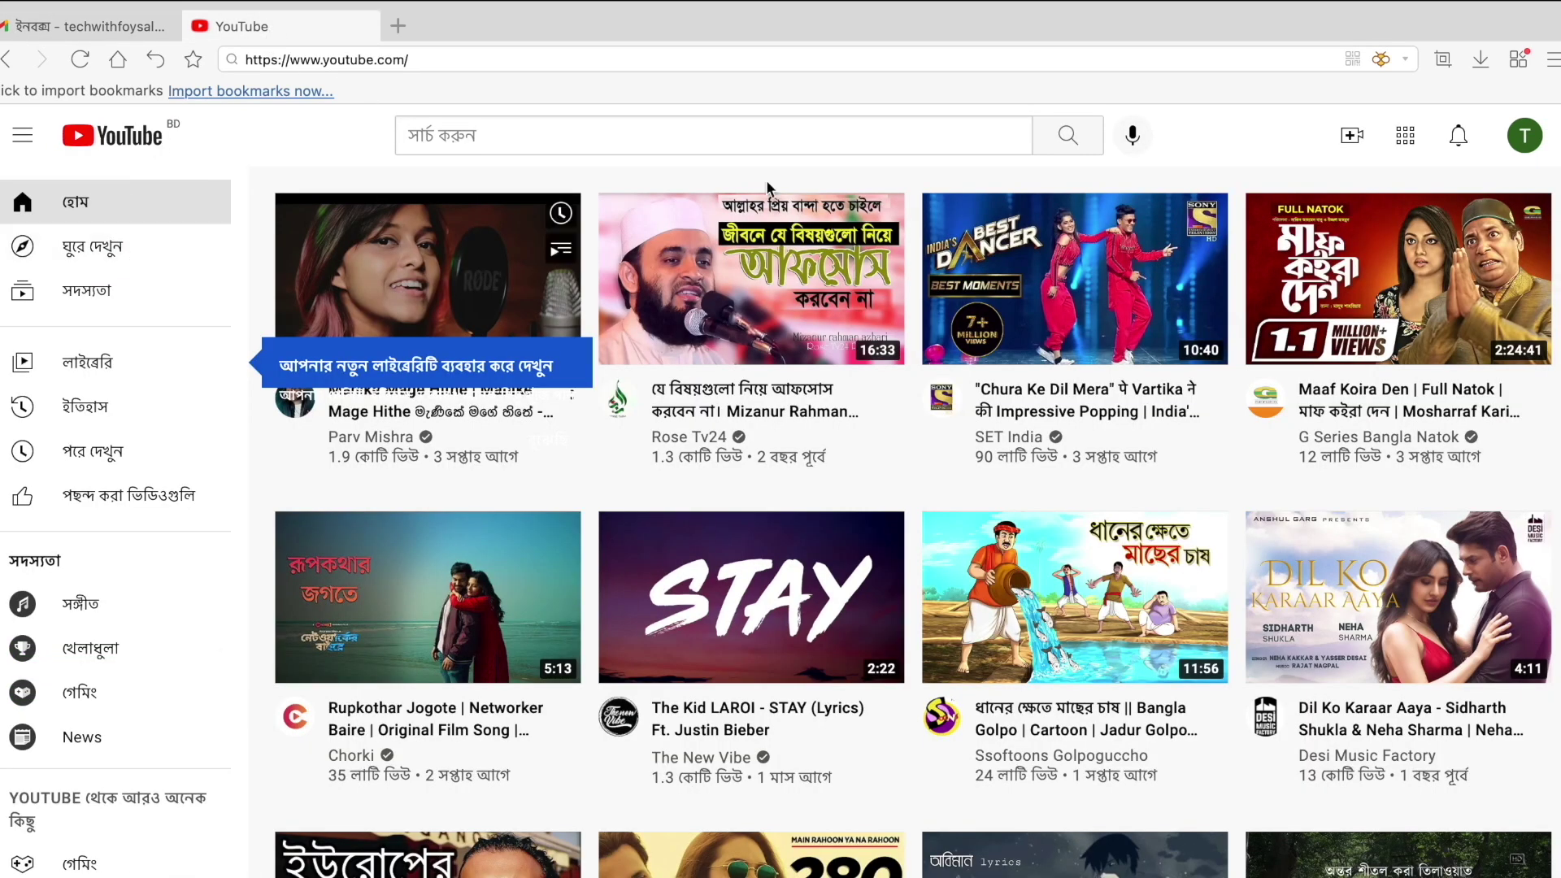
click(1521, 139)
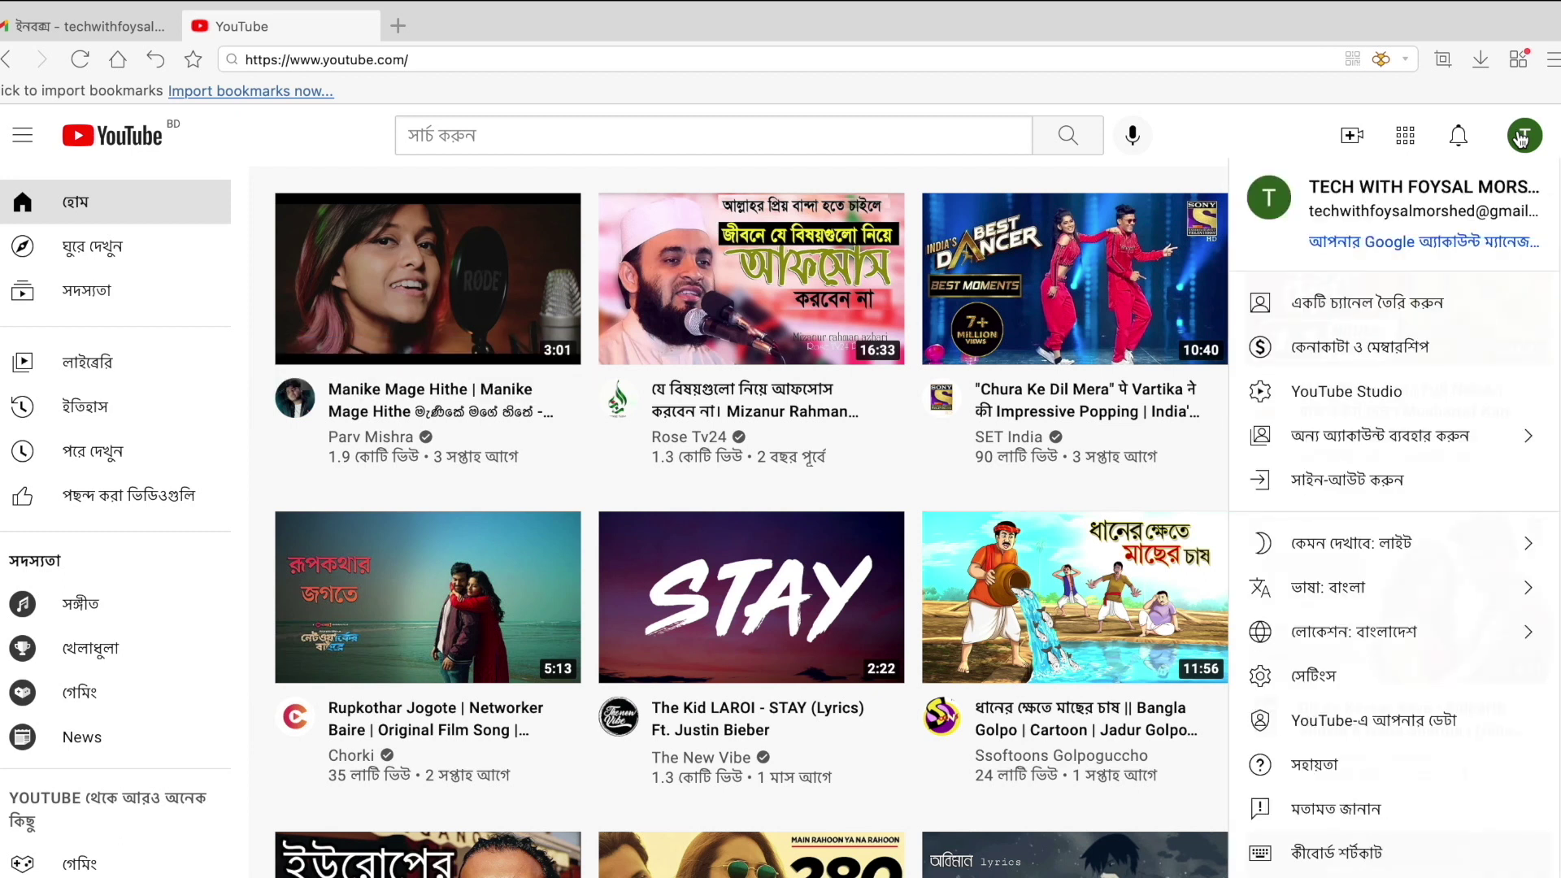
Step: Create the YouTube channel, keeping the prefilled account name
click(1425, 321)
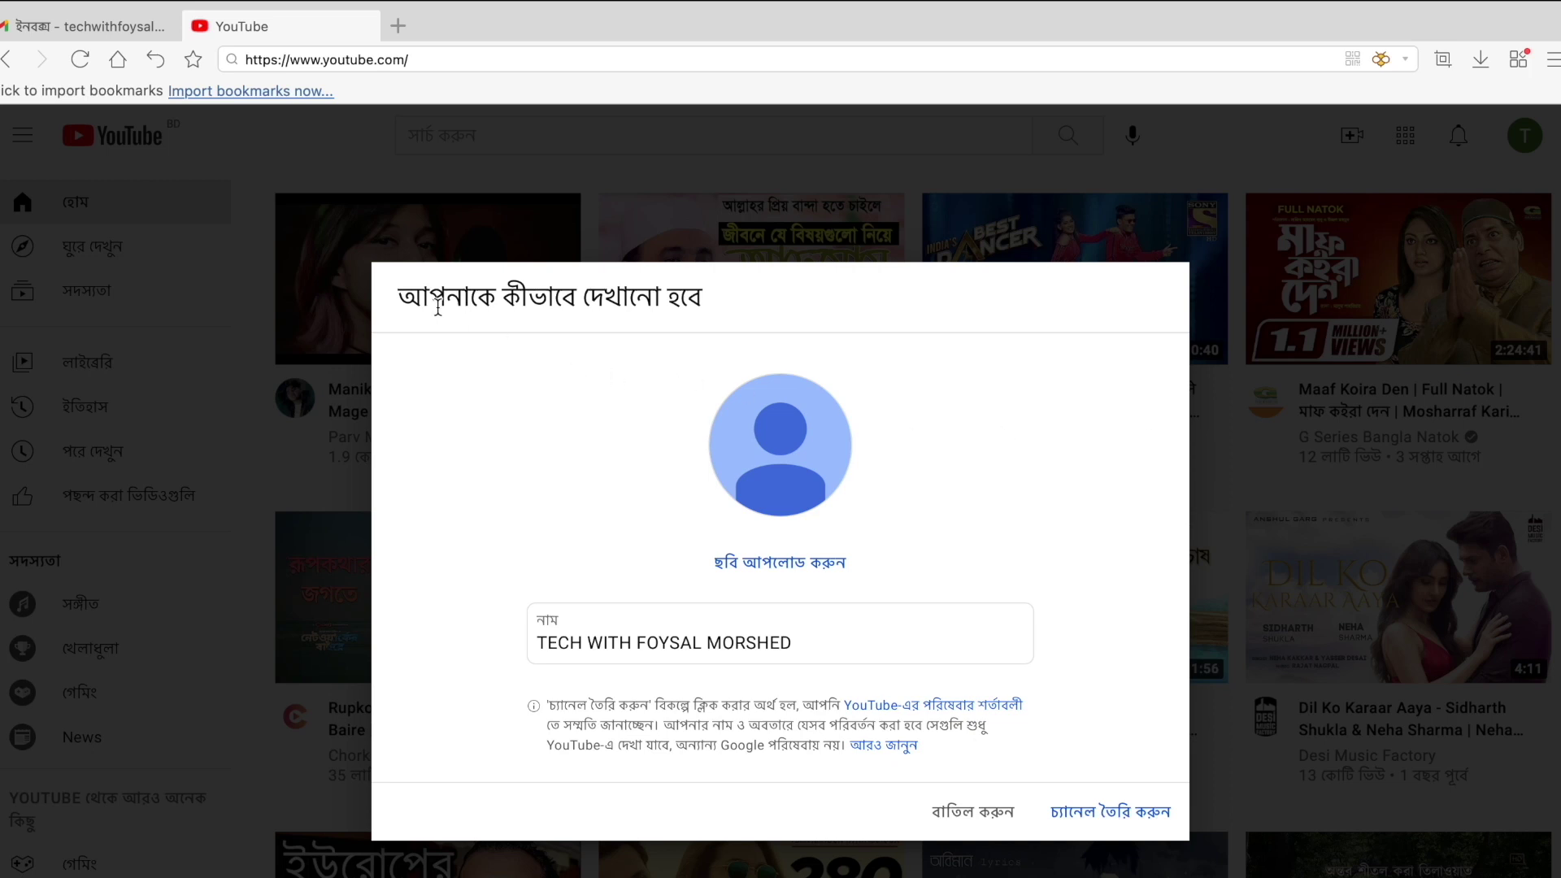
drag(400, 299, 685, 342)
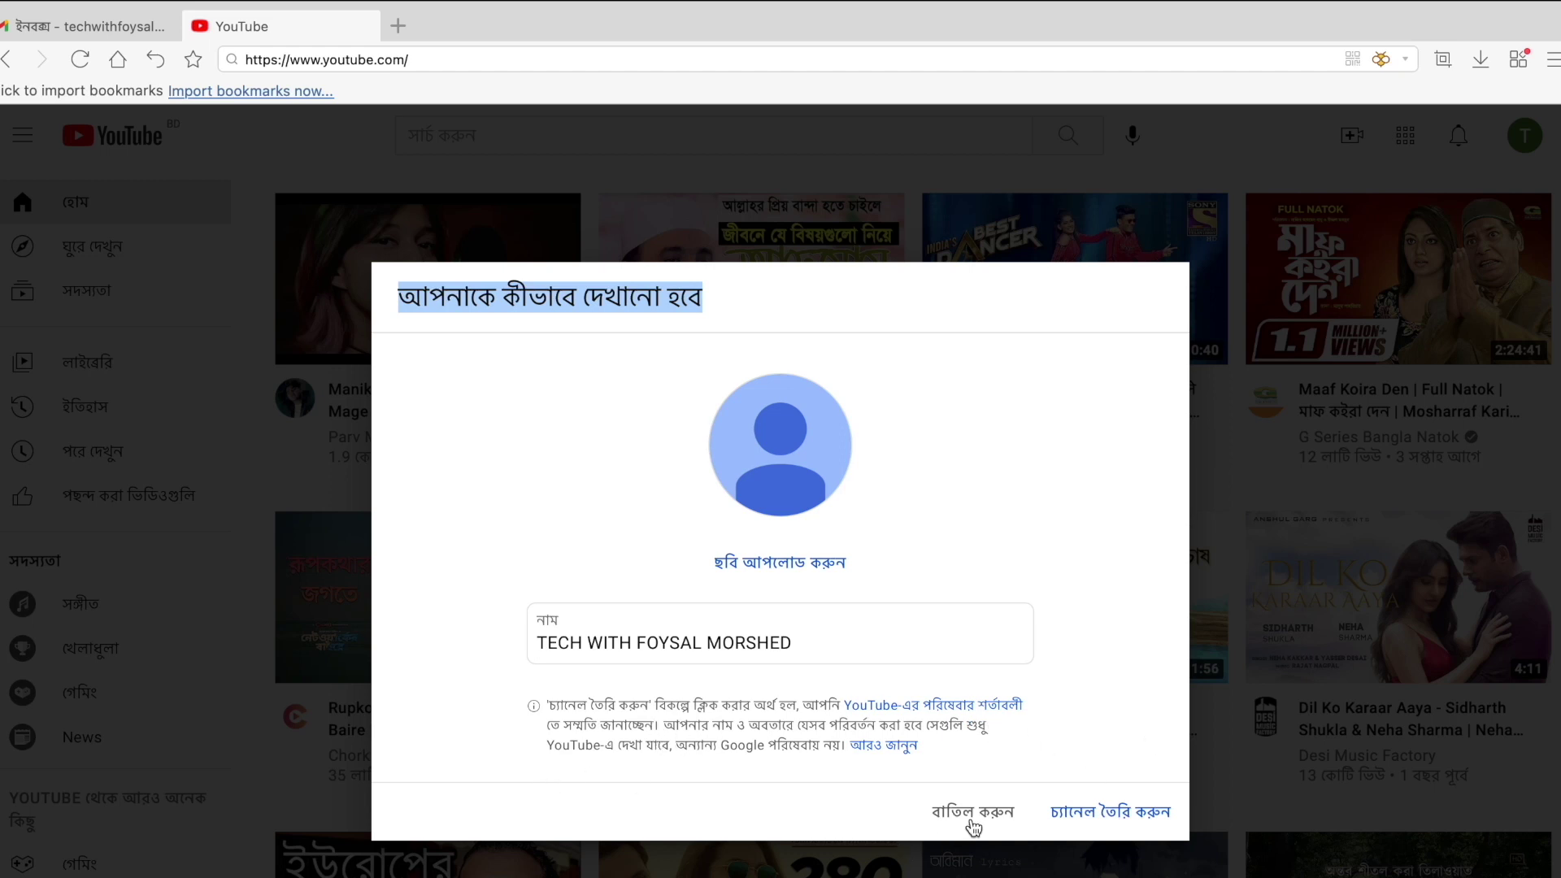
click(1107, 816)
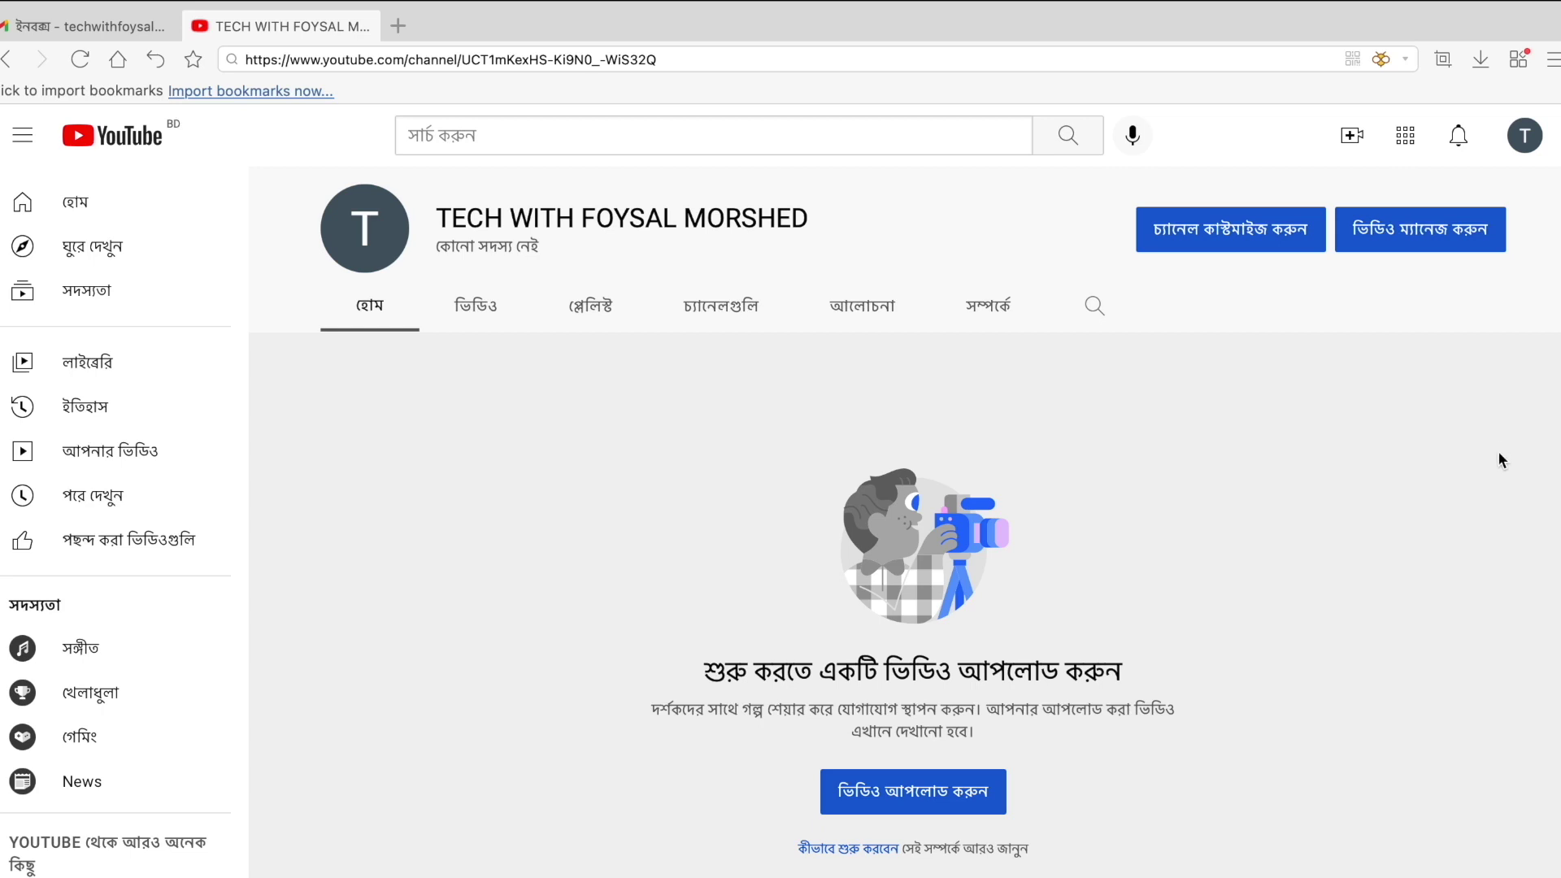
Step: Open YouTube Studio for the new channel and dismiss the welcome message
click(1522, 149)
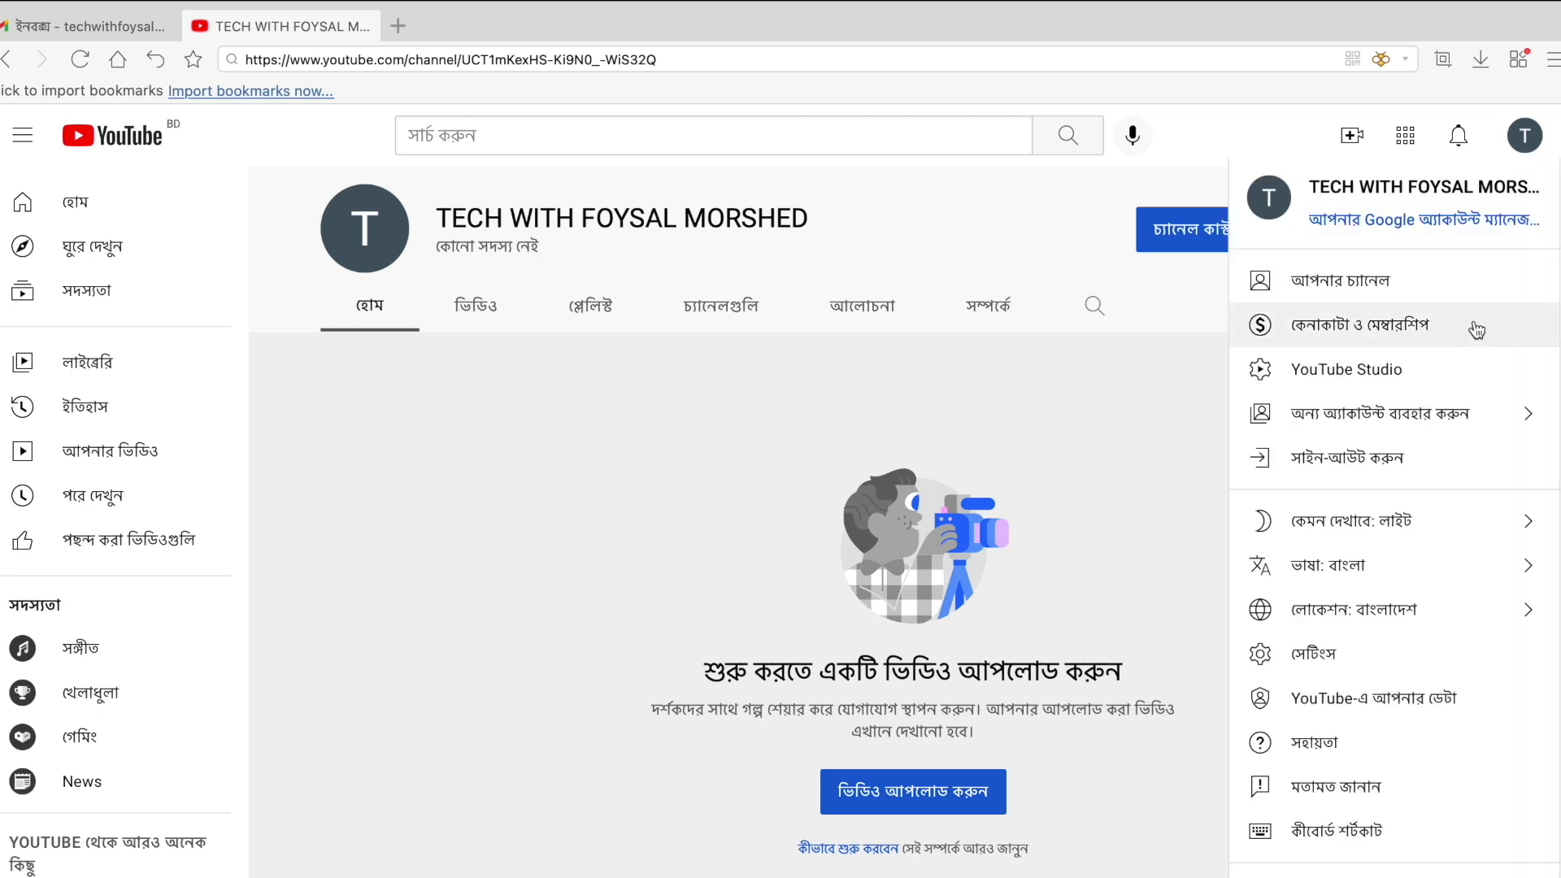
click(1446, 368)
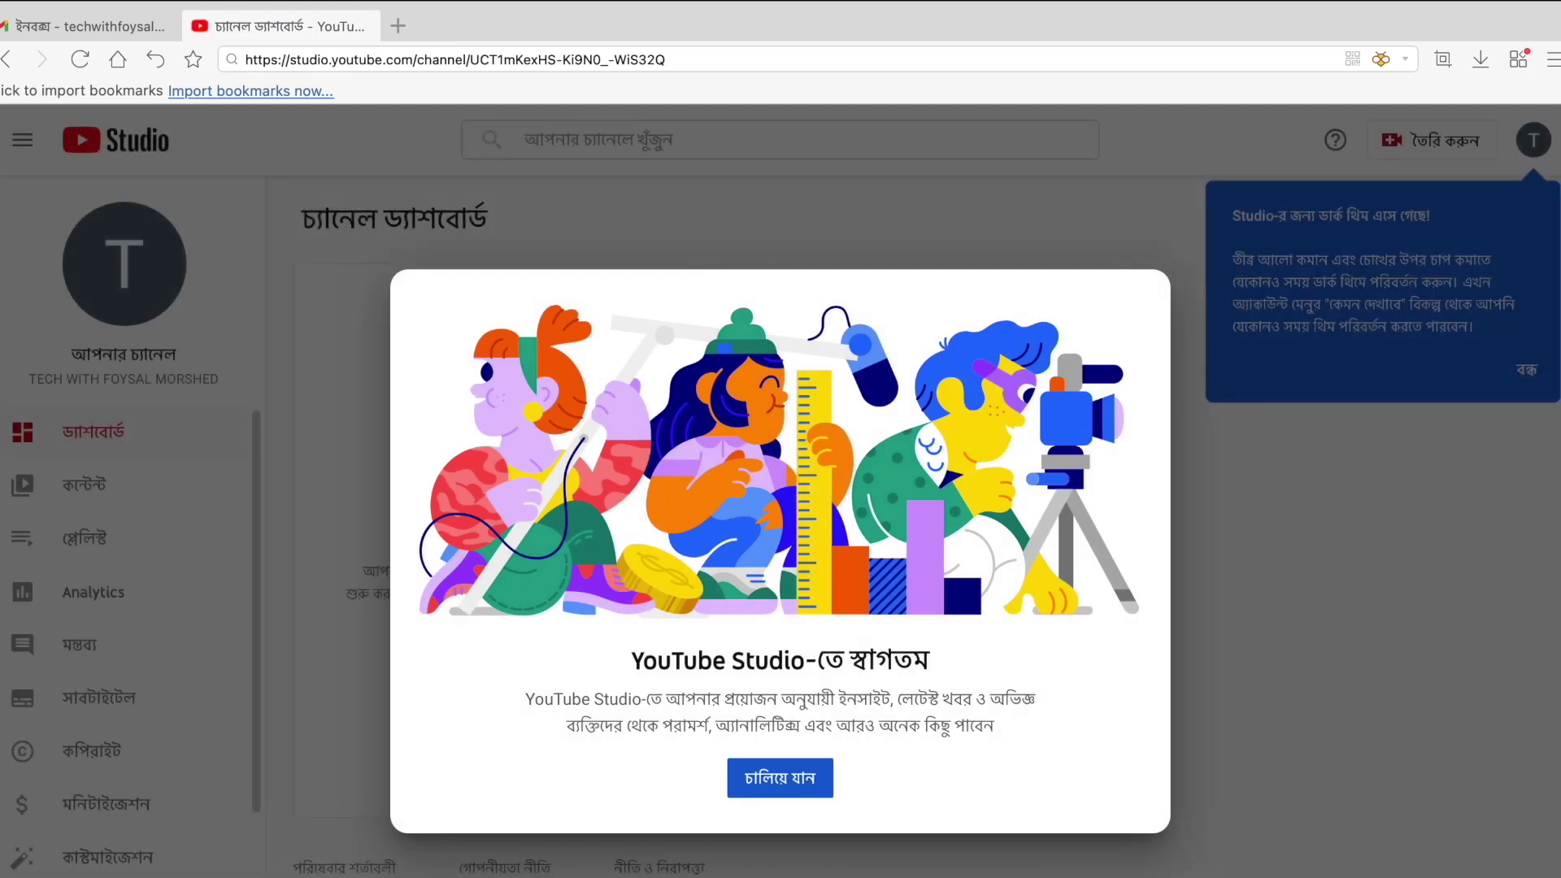
click(787, 795)
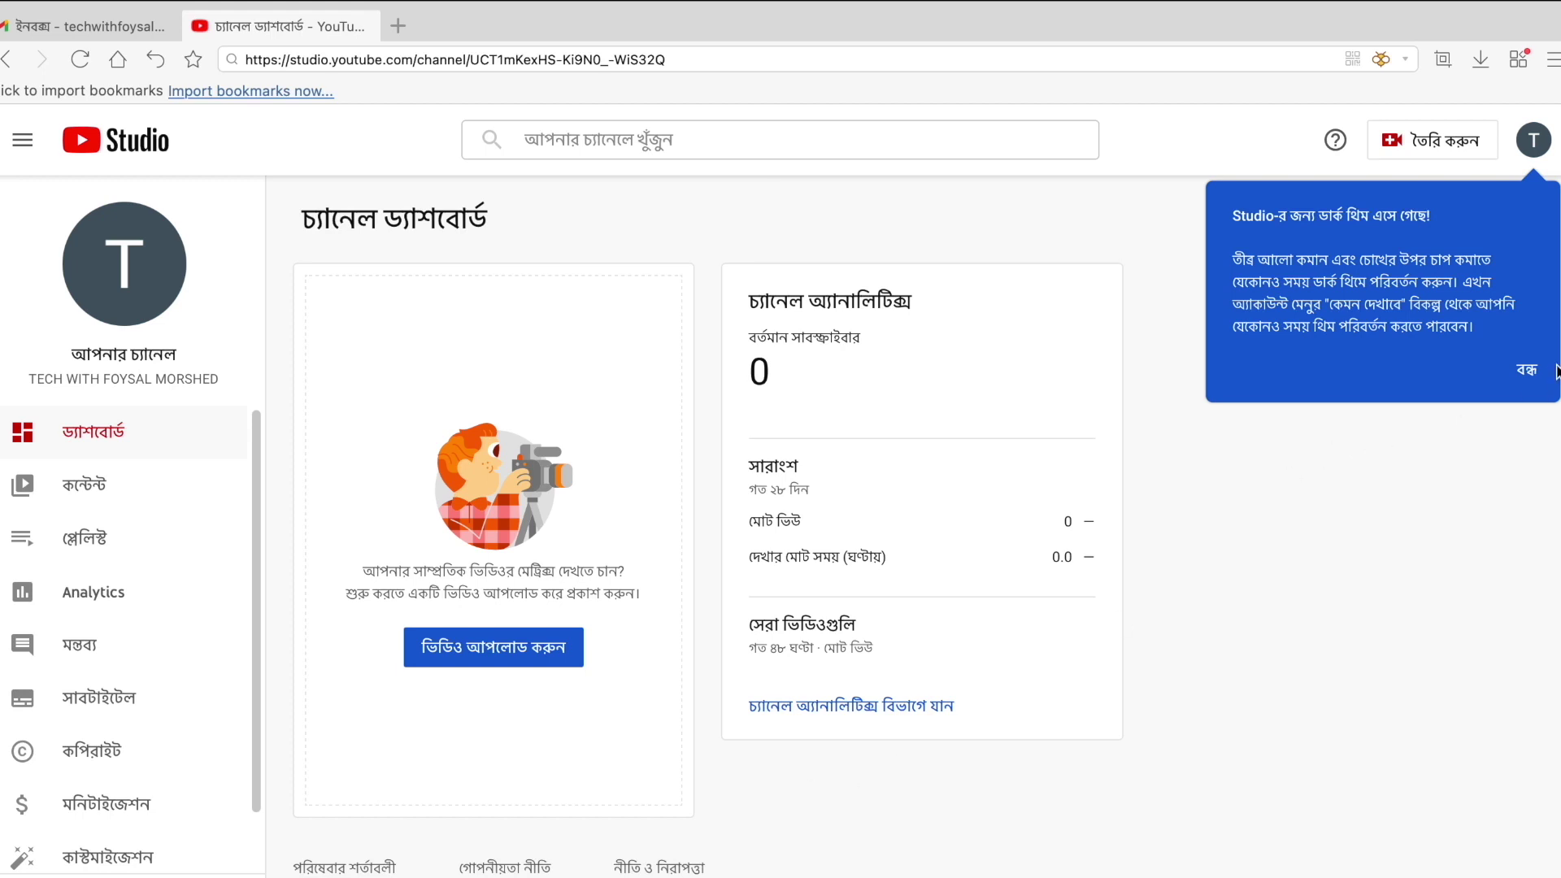
Step: Switch YouTube Studio's appearance to the dark theme
click(1528, 376)
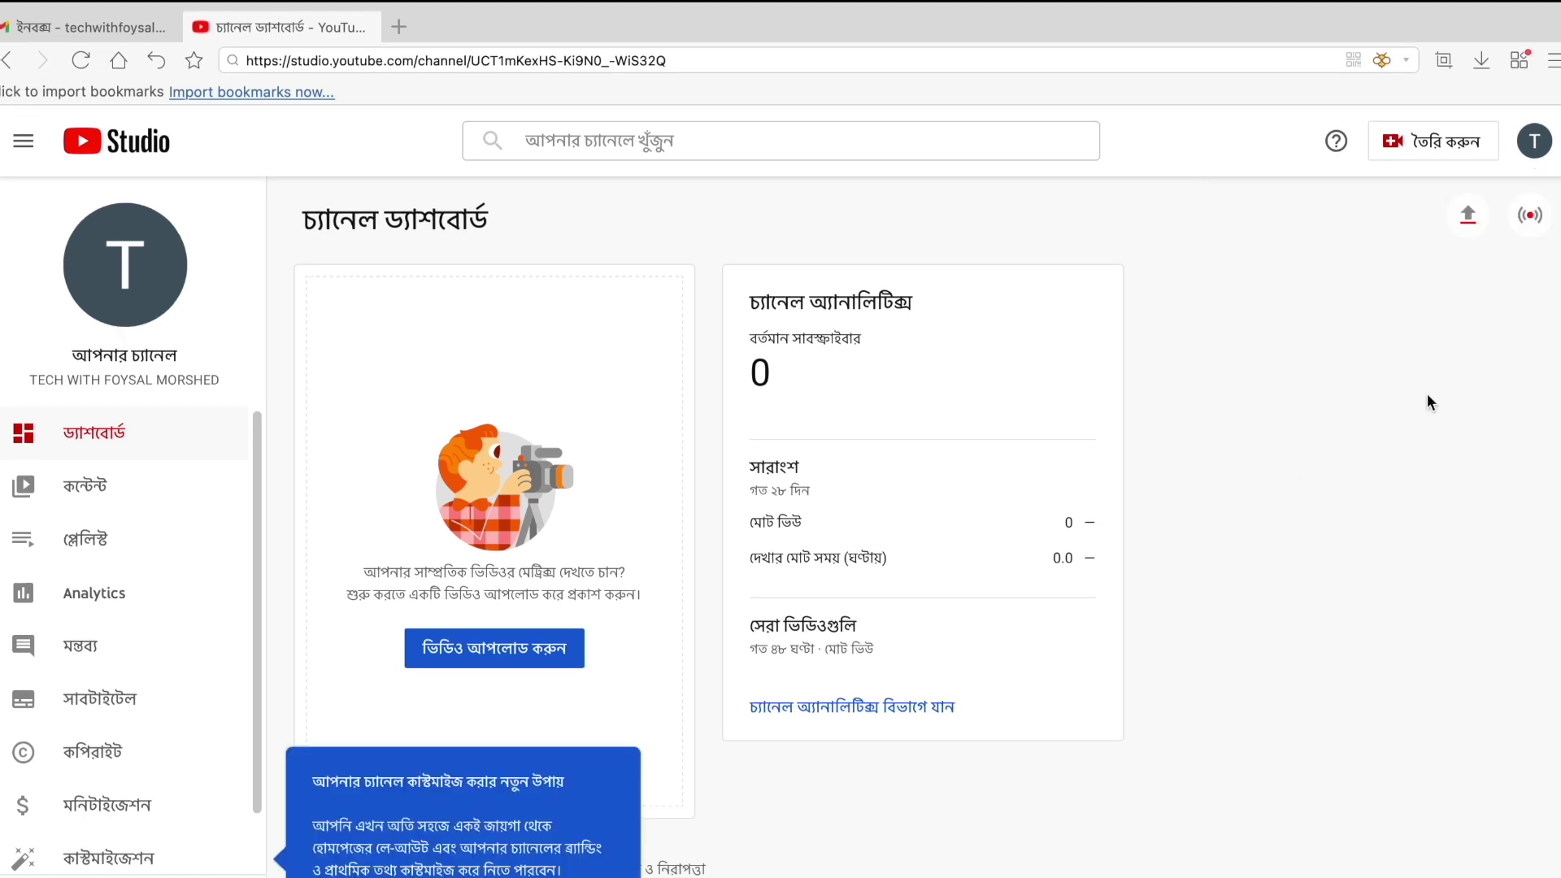
click(1534, 143)
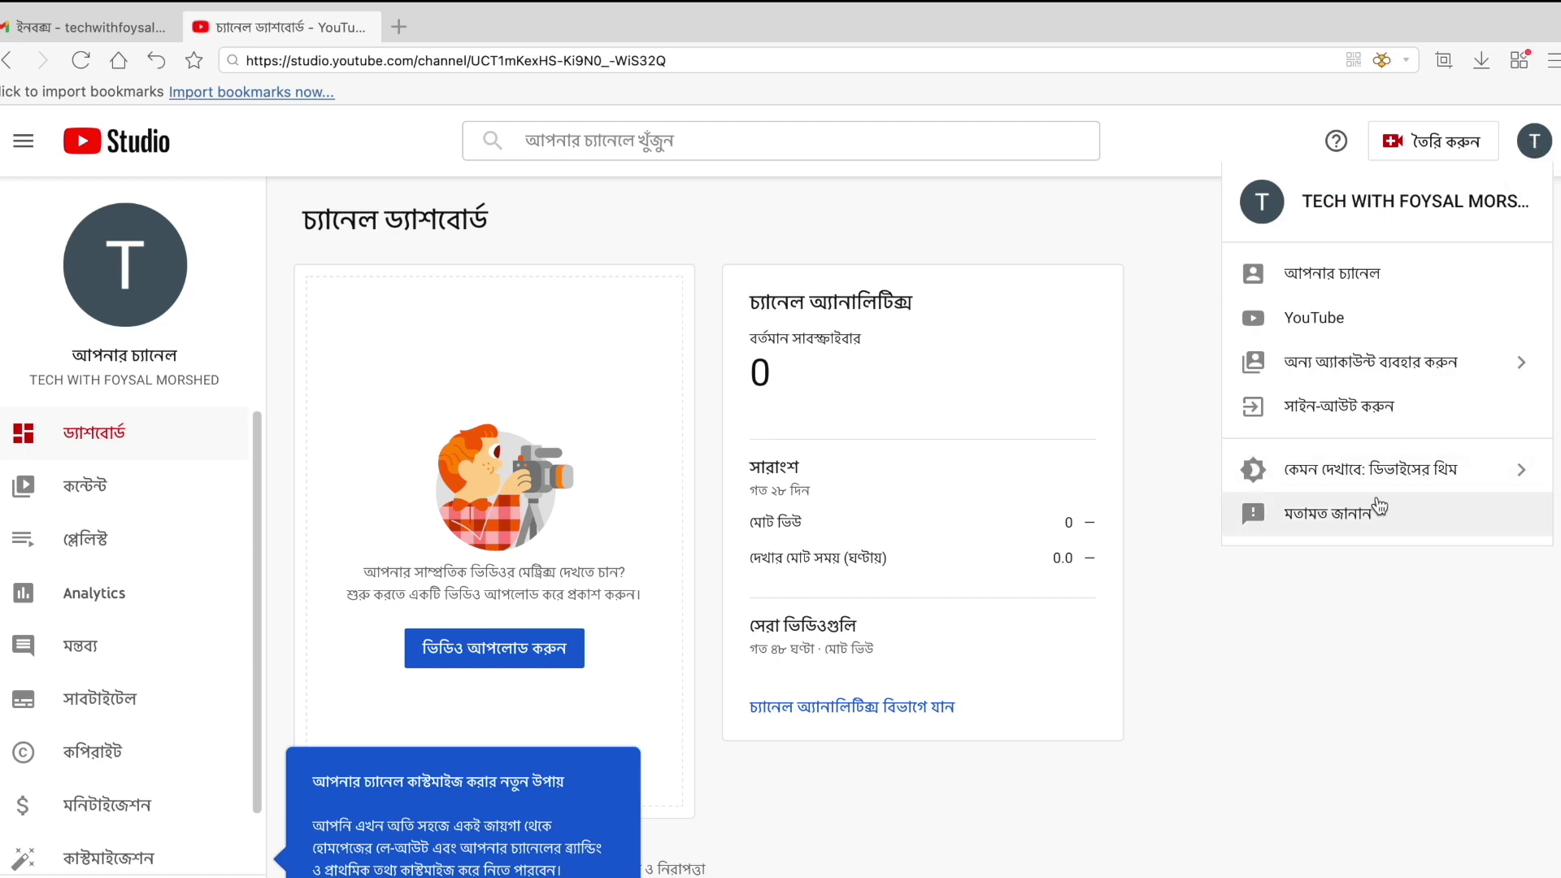
click(1301, 478)
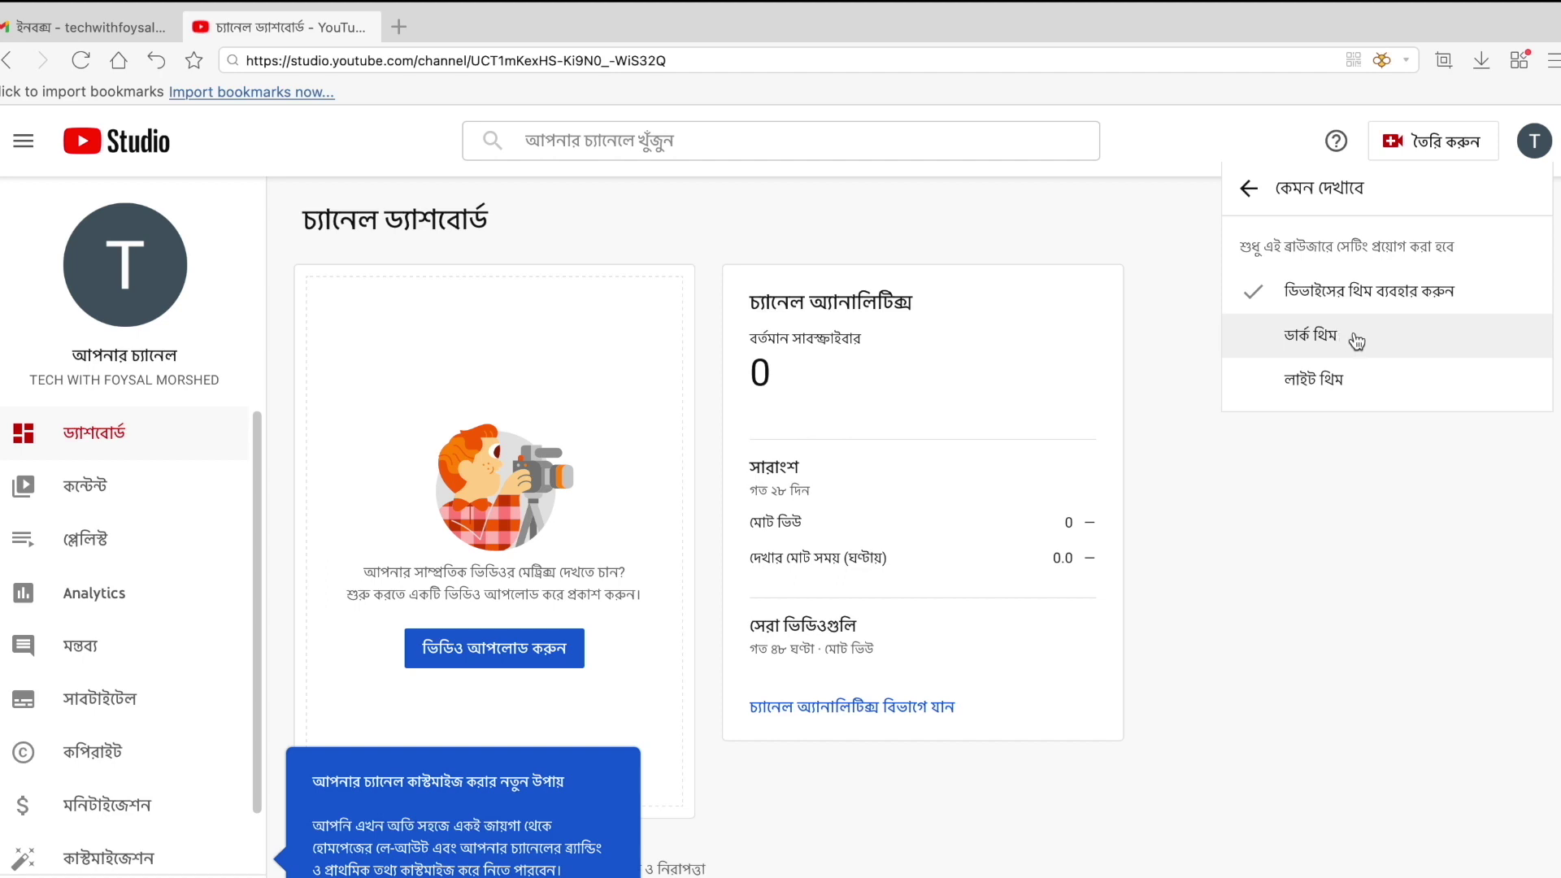
click(1340, 336)
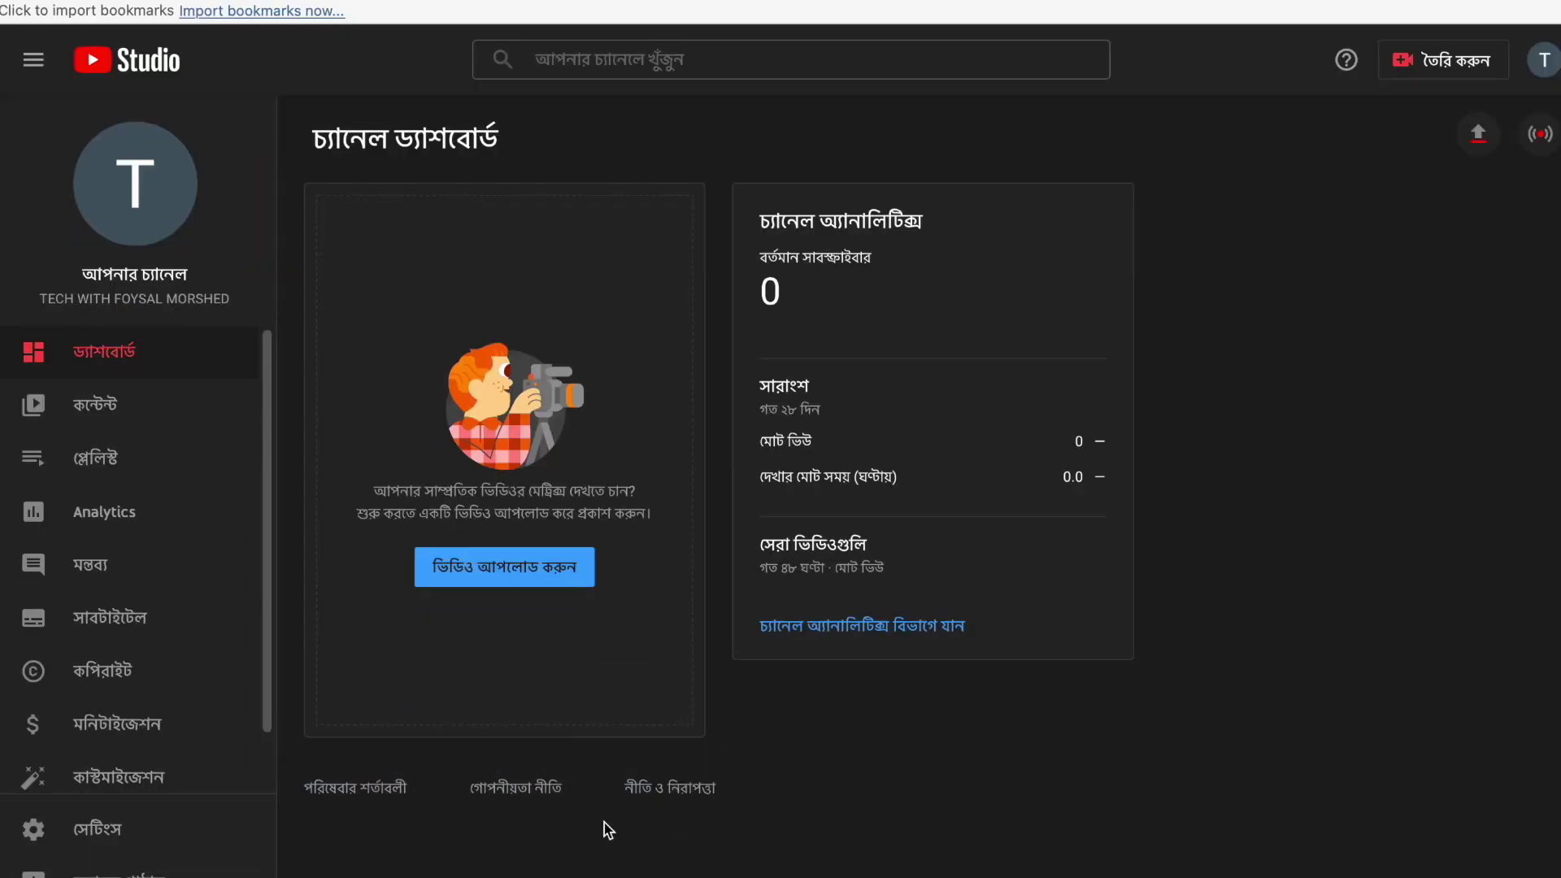
Step: Open YouTube account management from the channel's advanced settings in Studio Settings
scroll(135, 648, down, 2)
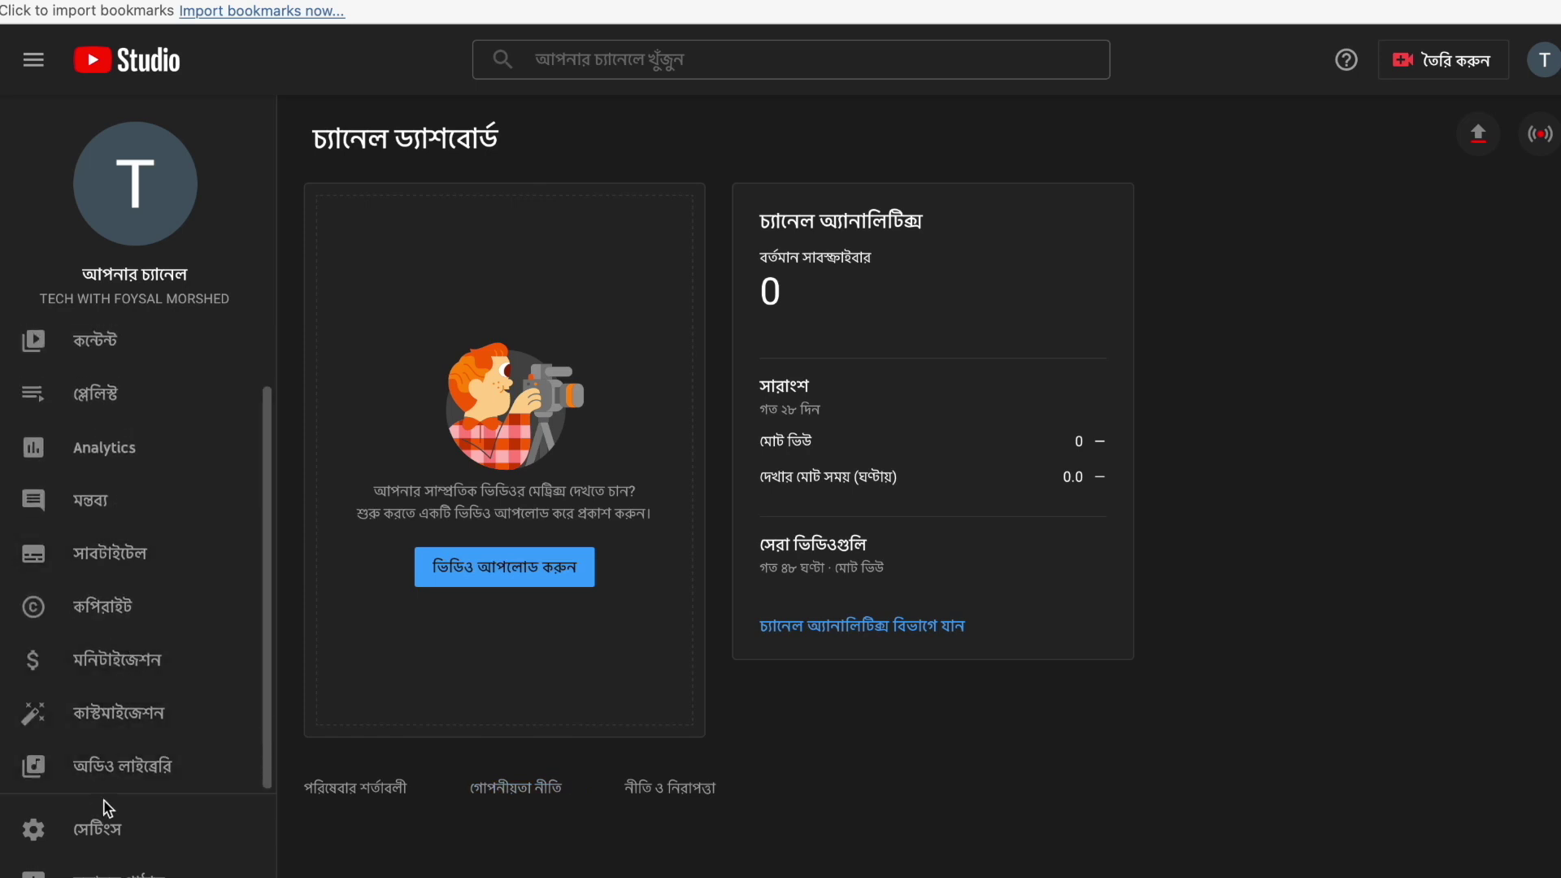
click(100, 835)
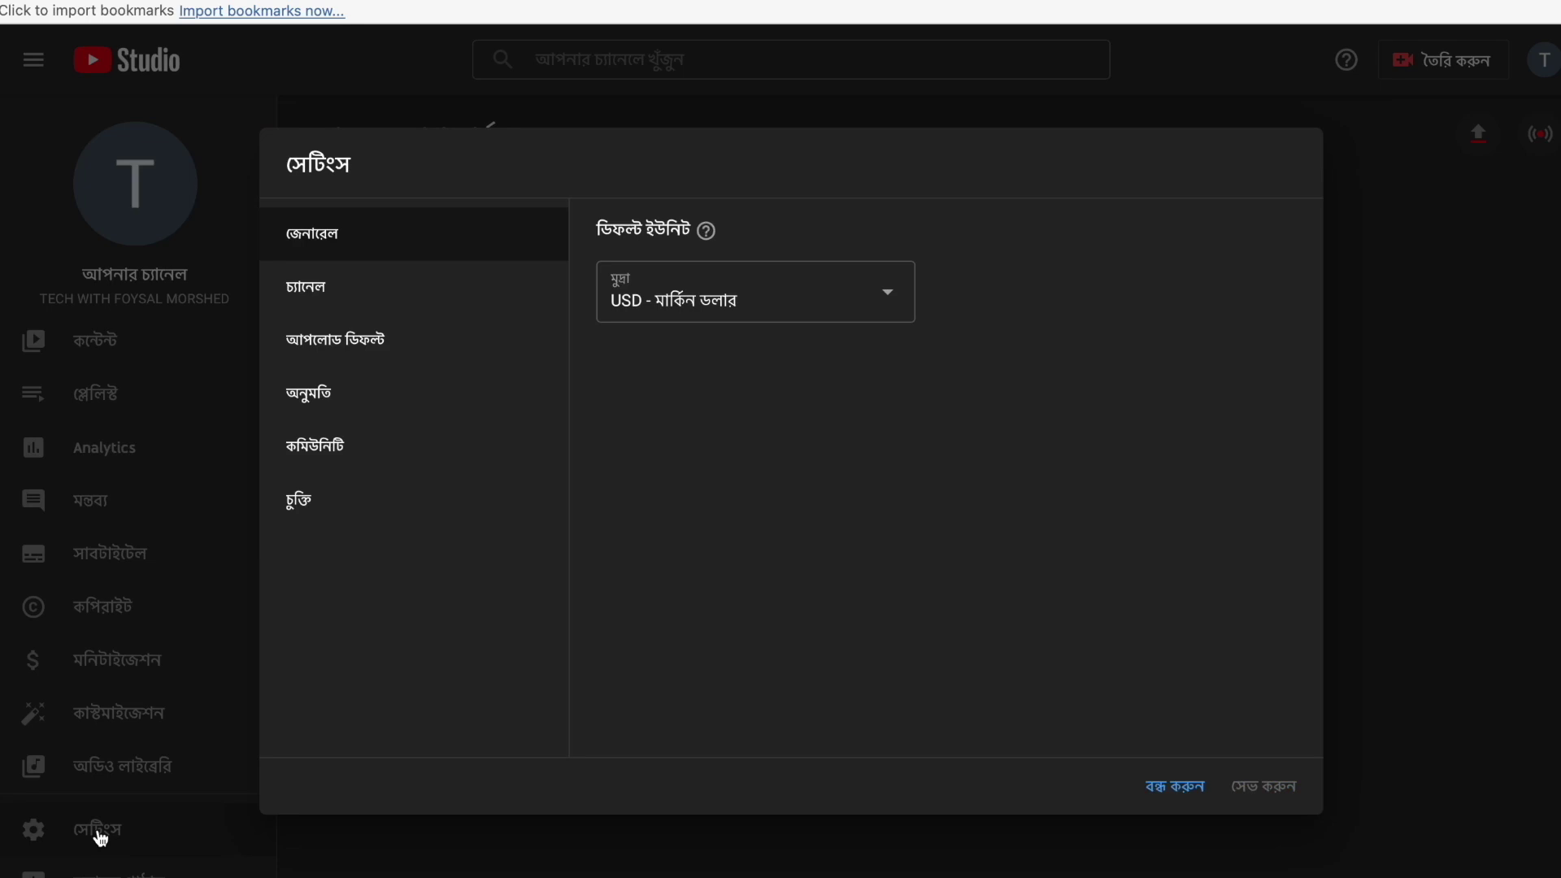
click(340, 298)
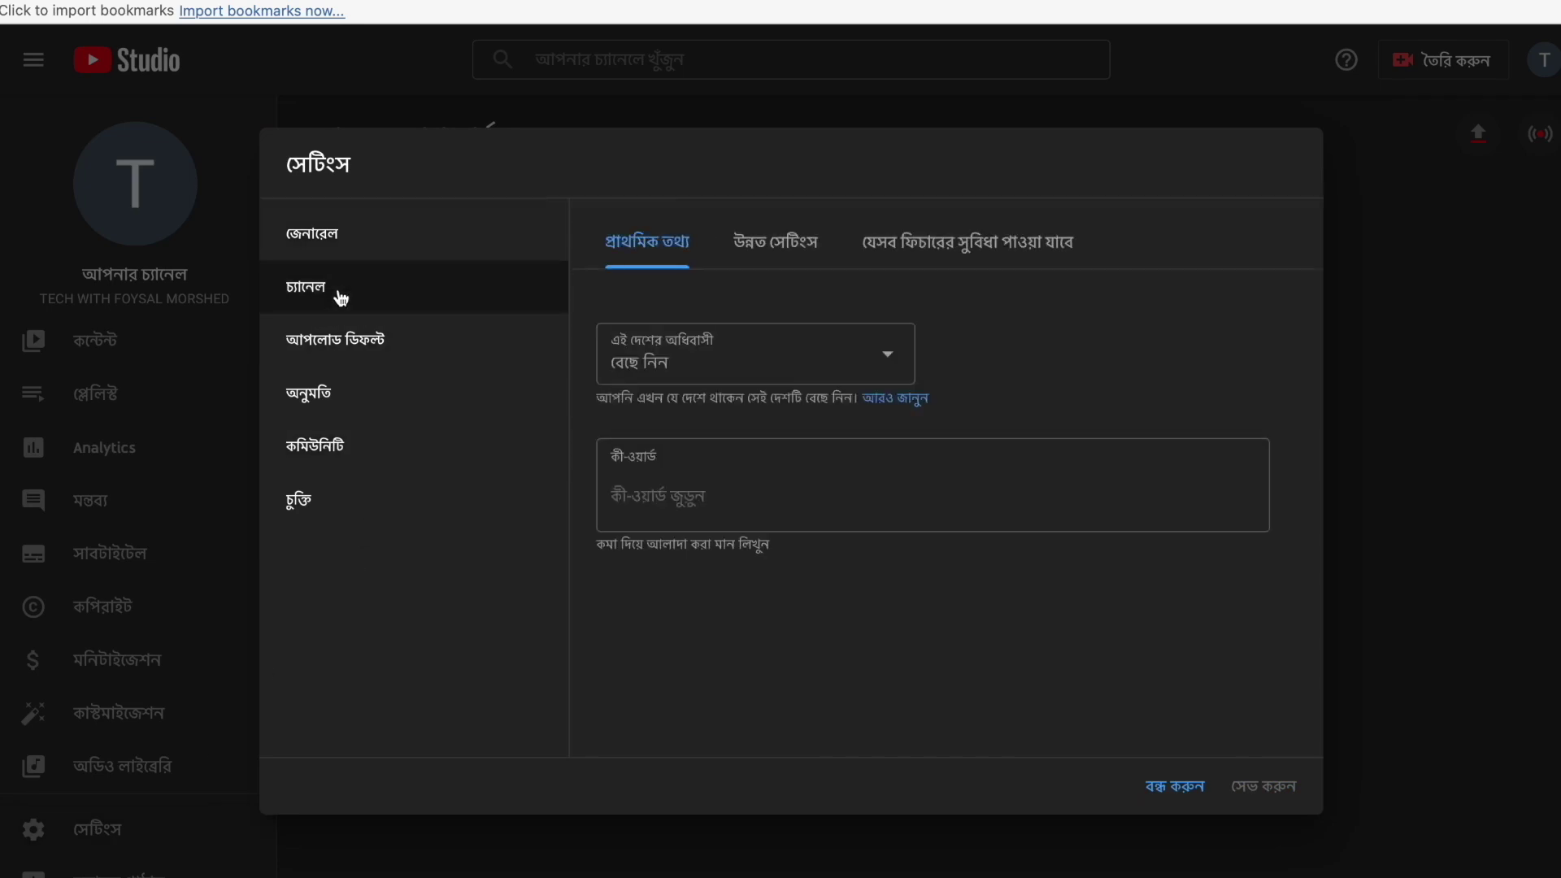
click(797, 248)
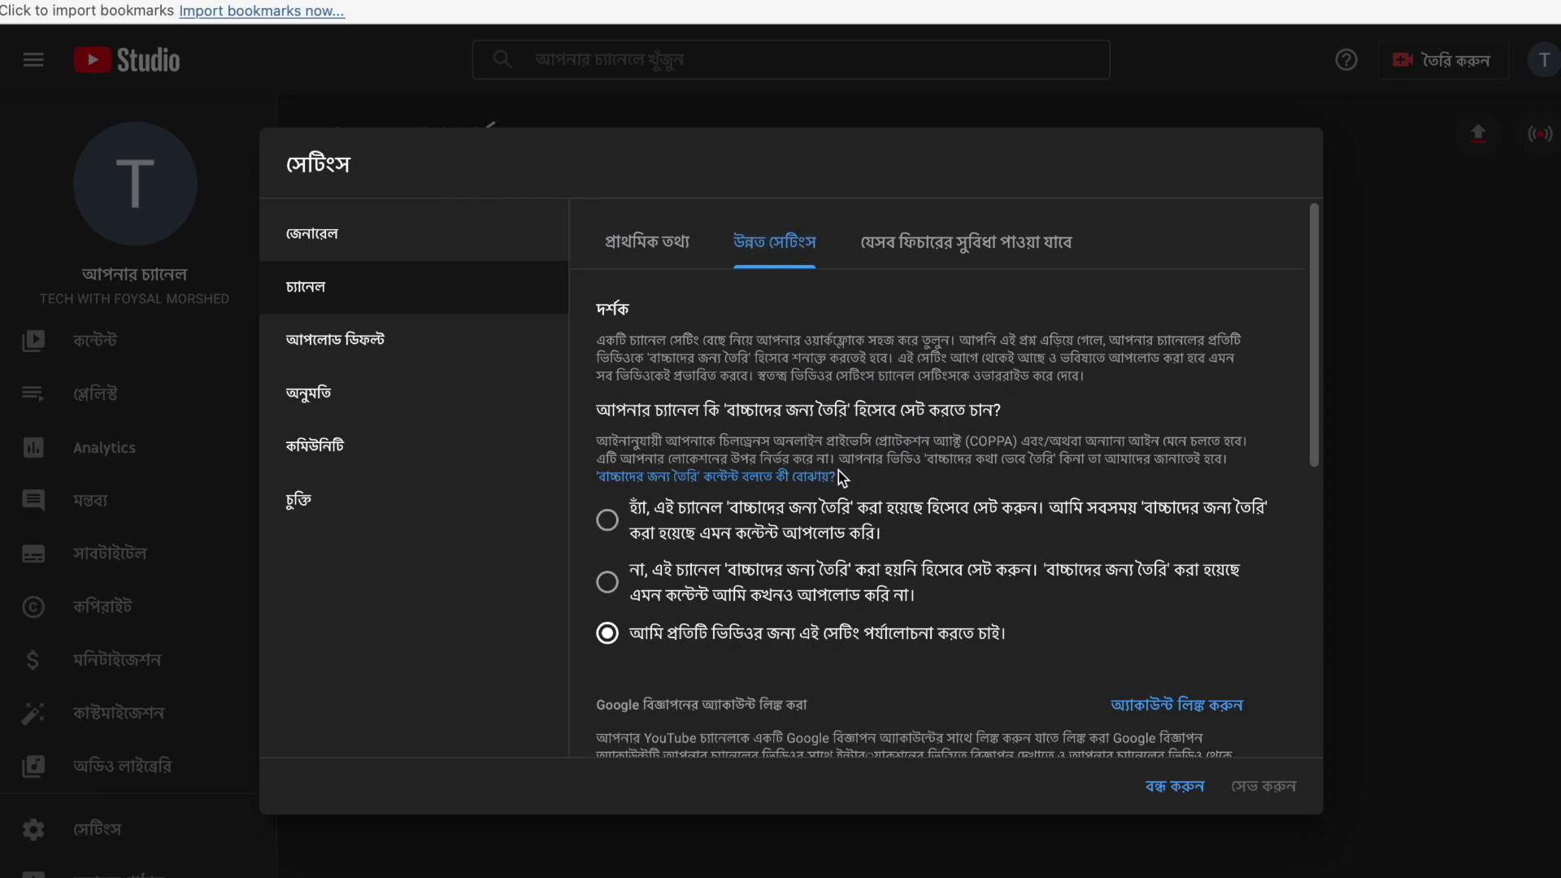
scroll(842, 478, down, 10)
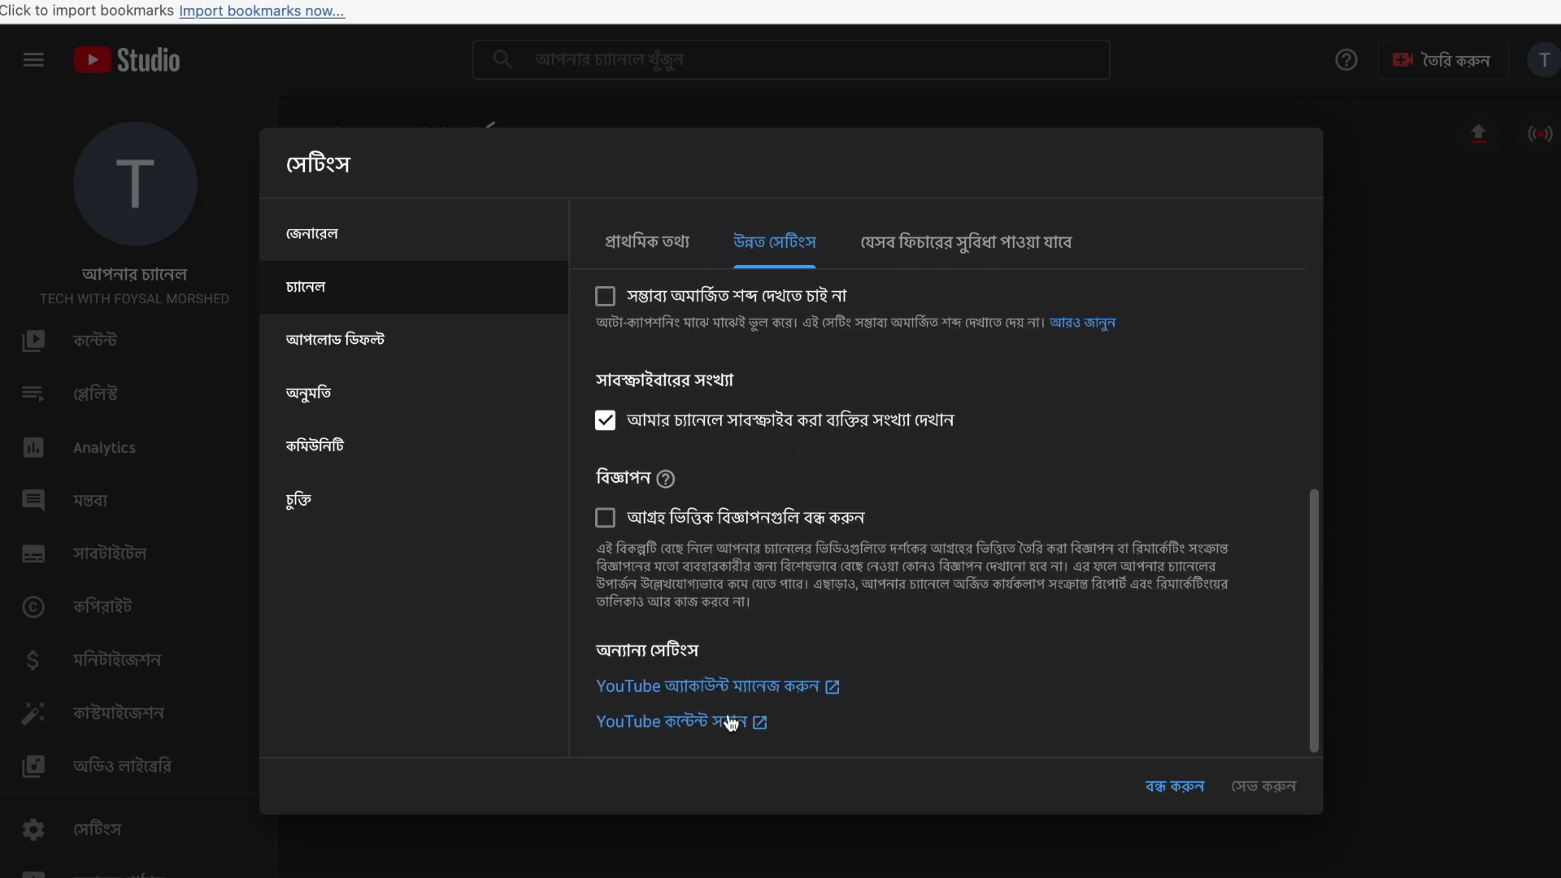
click(740, 689)
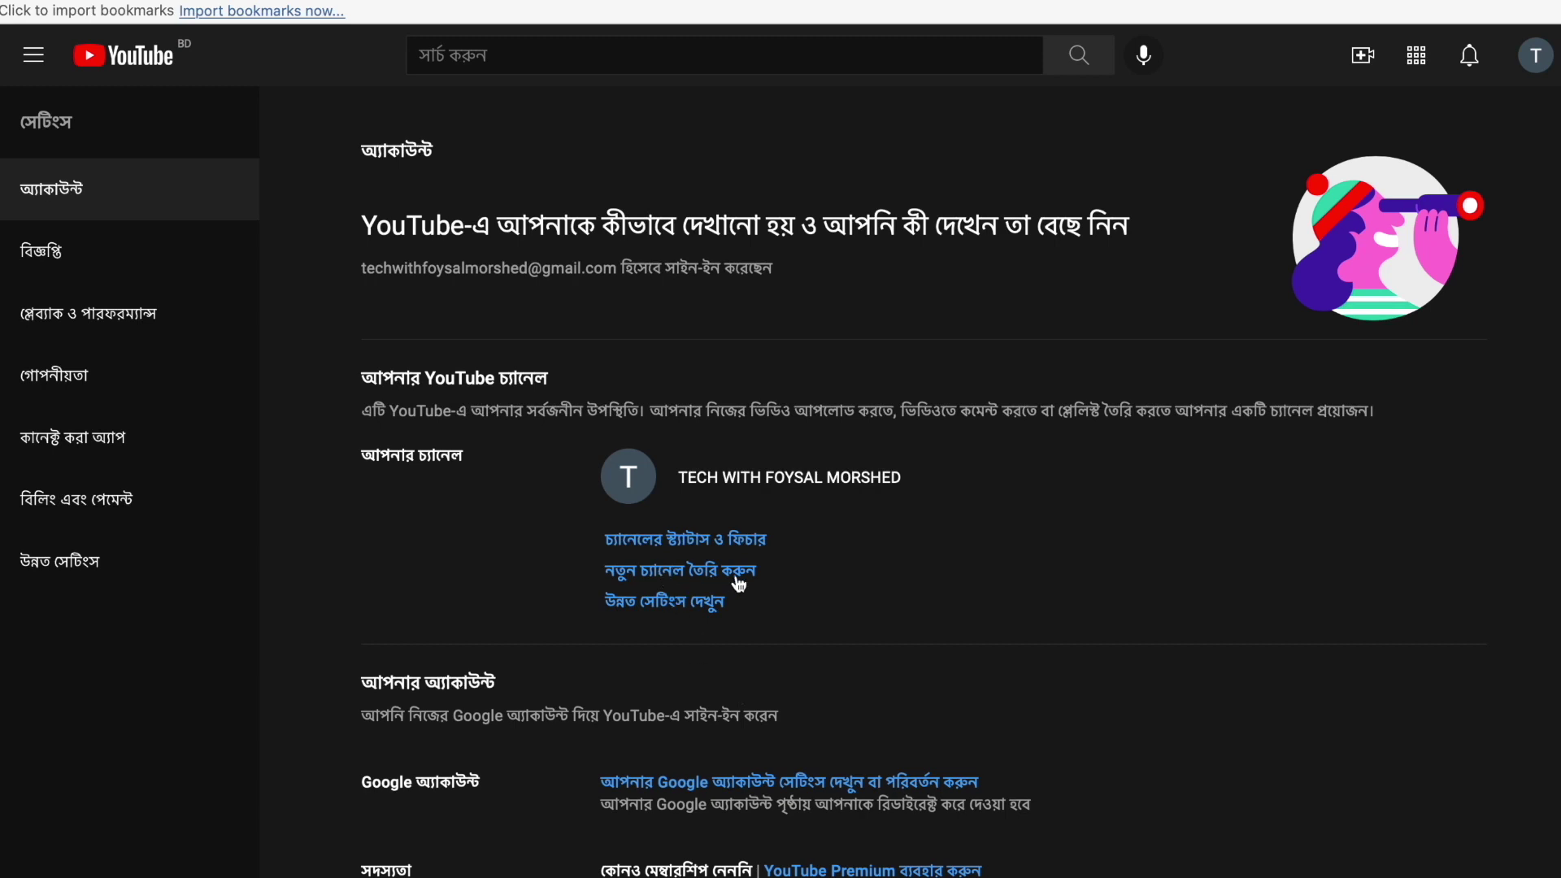
Step: Enter the owner's 'Tech With…' channel title, accept the new-account notice, and create the brand channel
click(685, 582)
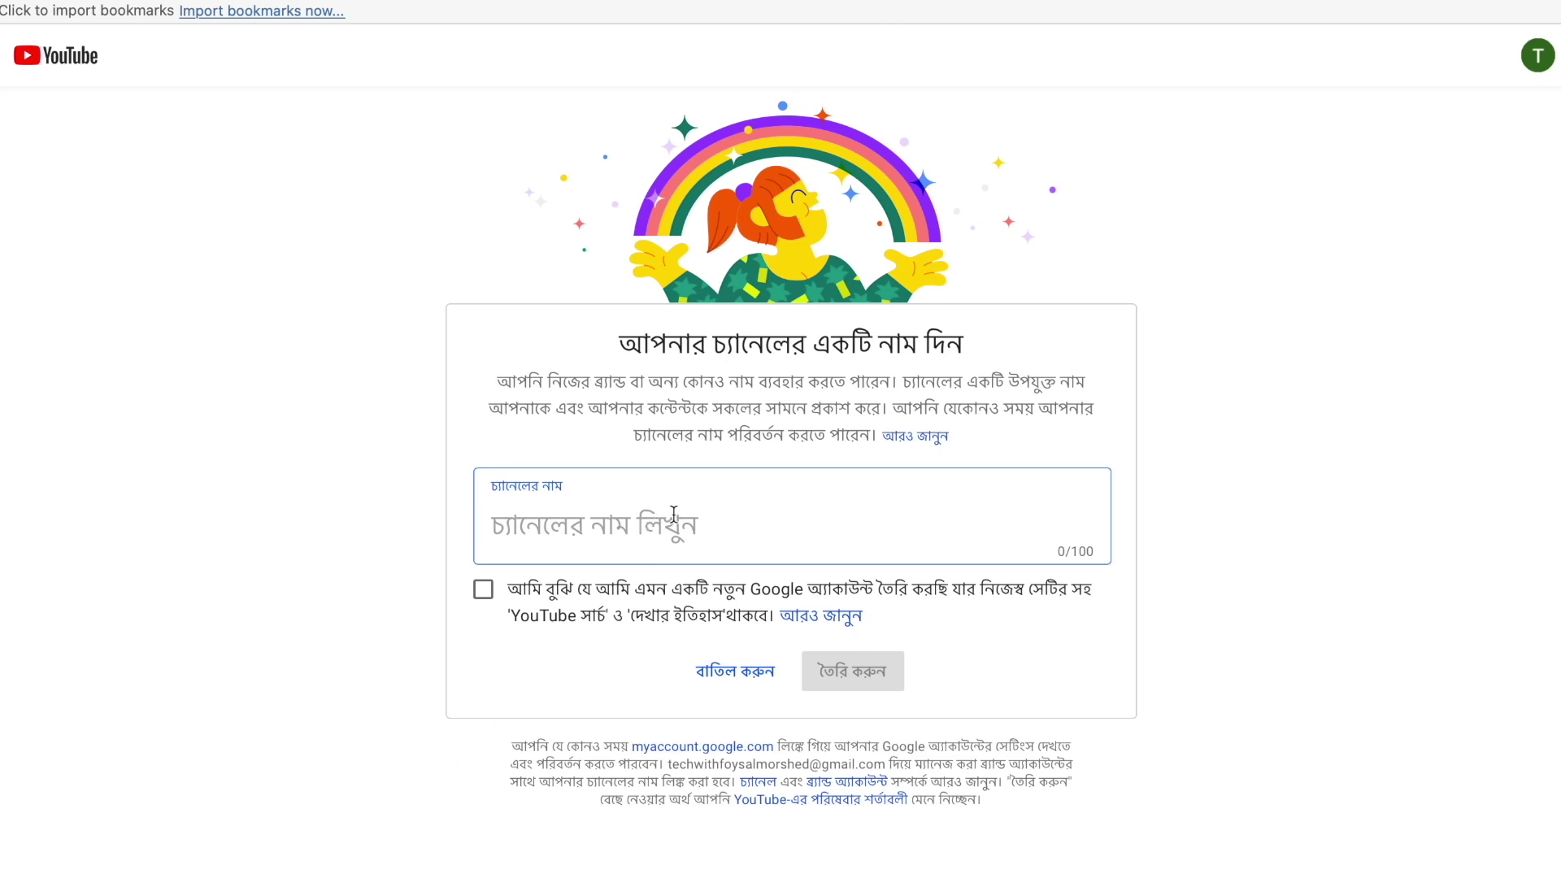
text(ই)
key(BackSpace)
text(TECH)
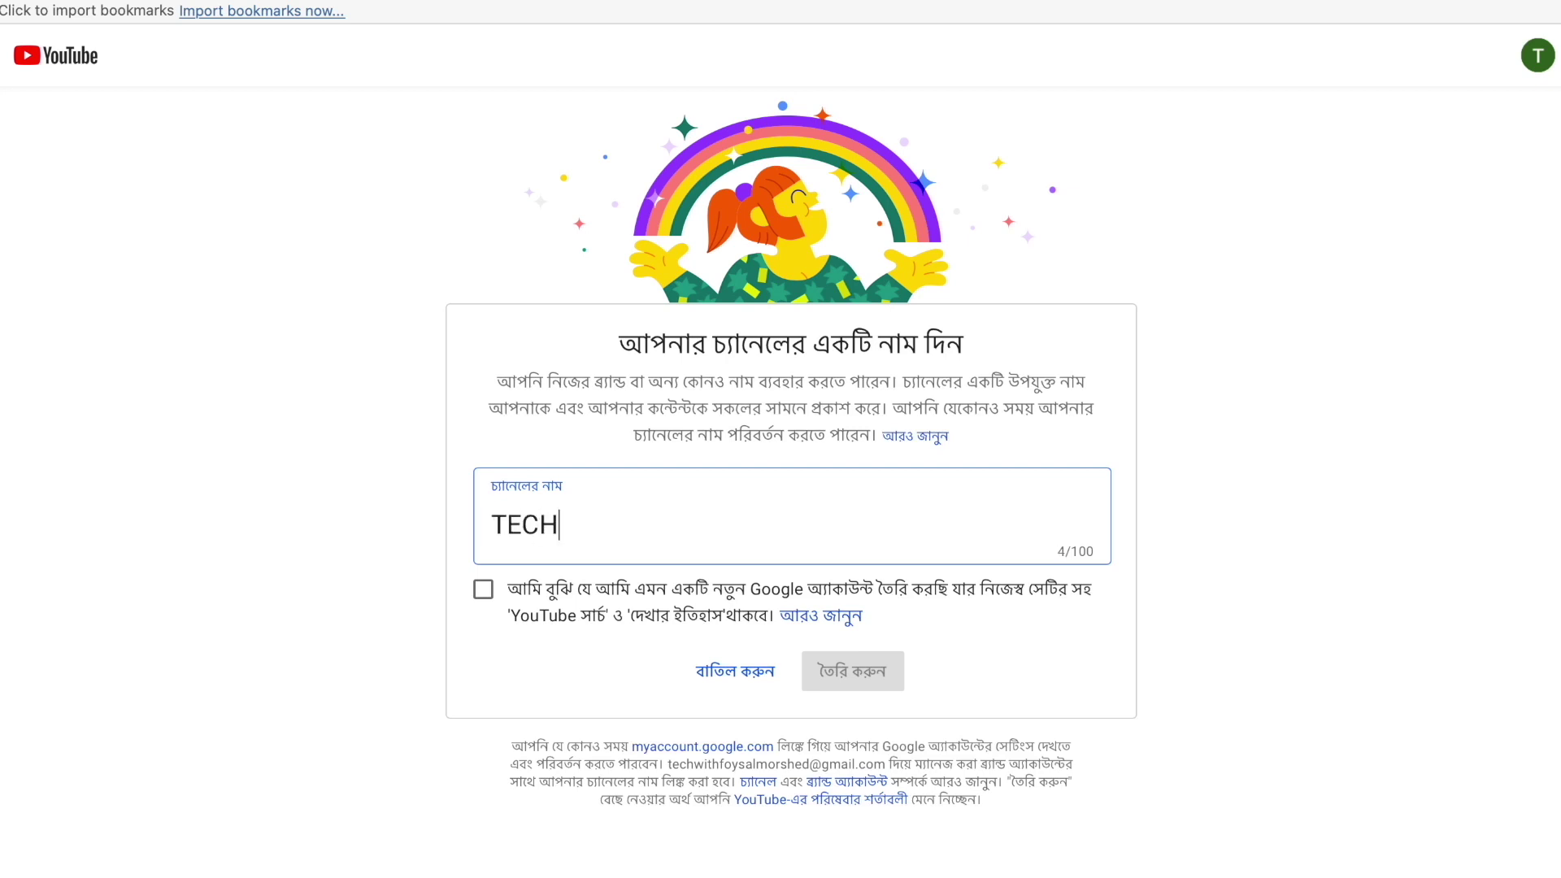
text( WITH)
key(BackSpace)
key(BackSpace)
key(BackSpace)
key(BackSpace)
key(BackSpace)
key(BackSpace)
key(BackSpace)
key(BackSpace)
text(ech With )
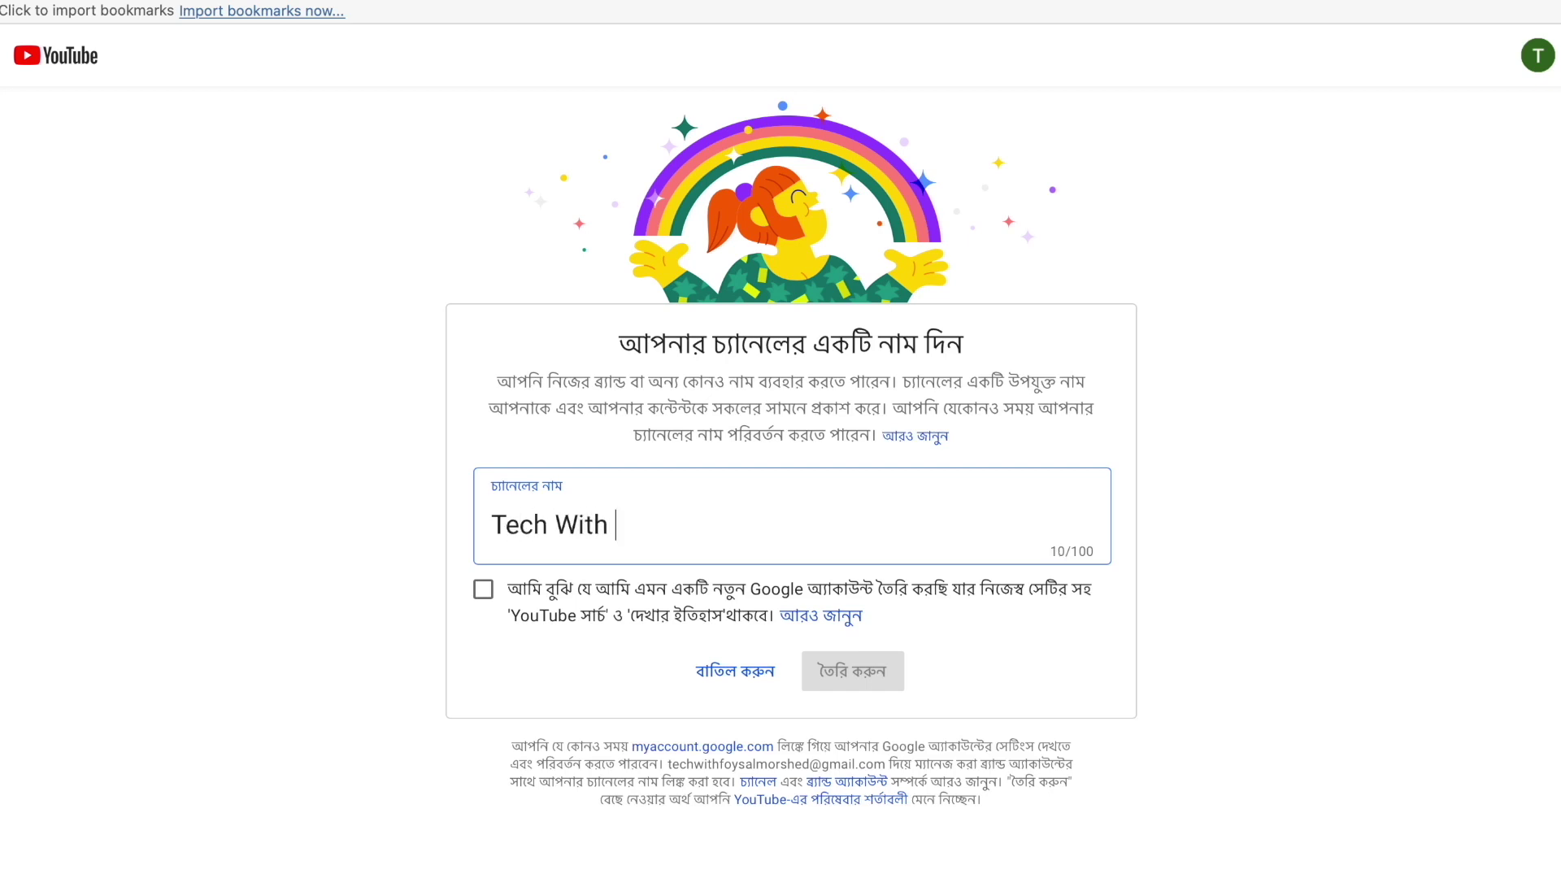
text(Foysal Morshed)
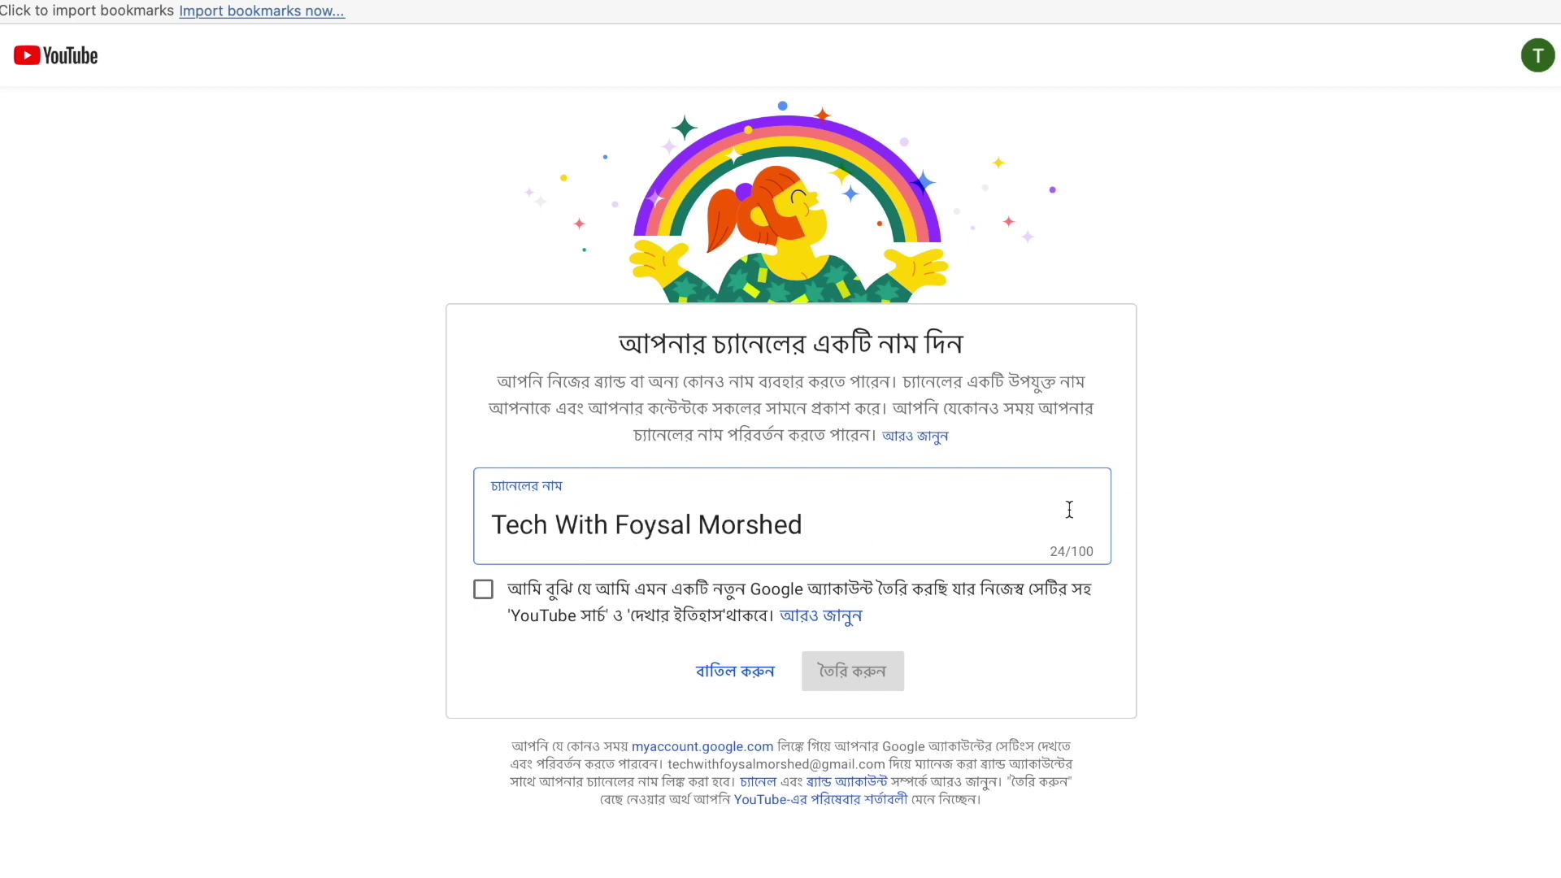
click(485, 591)
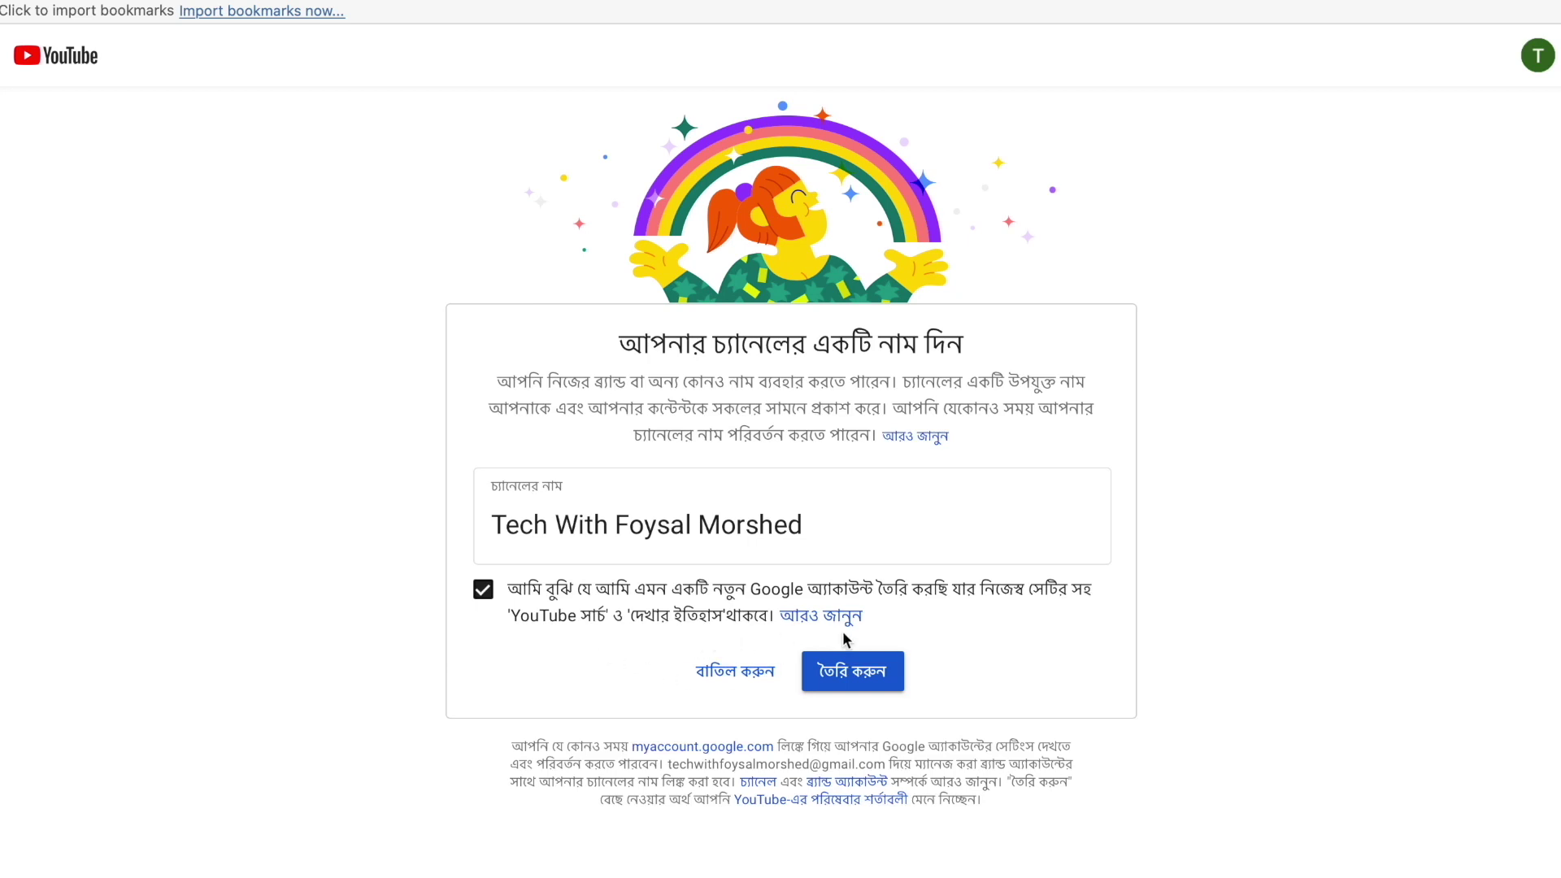
click(846, 680)
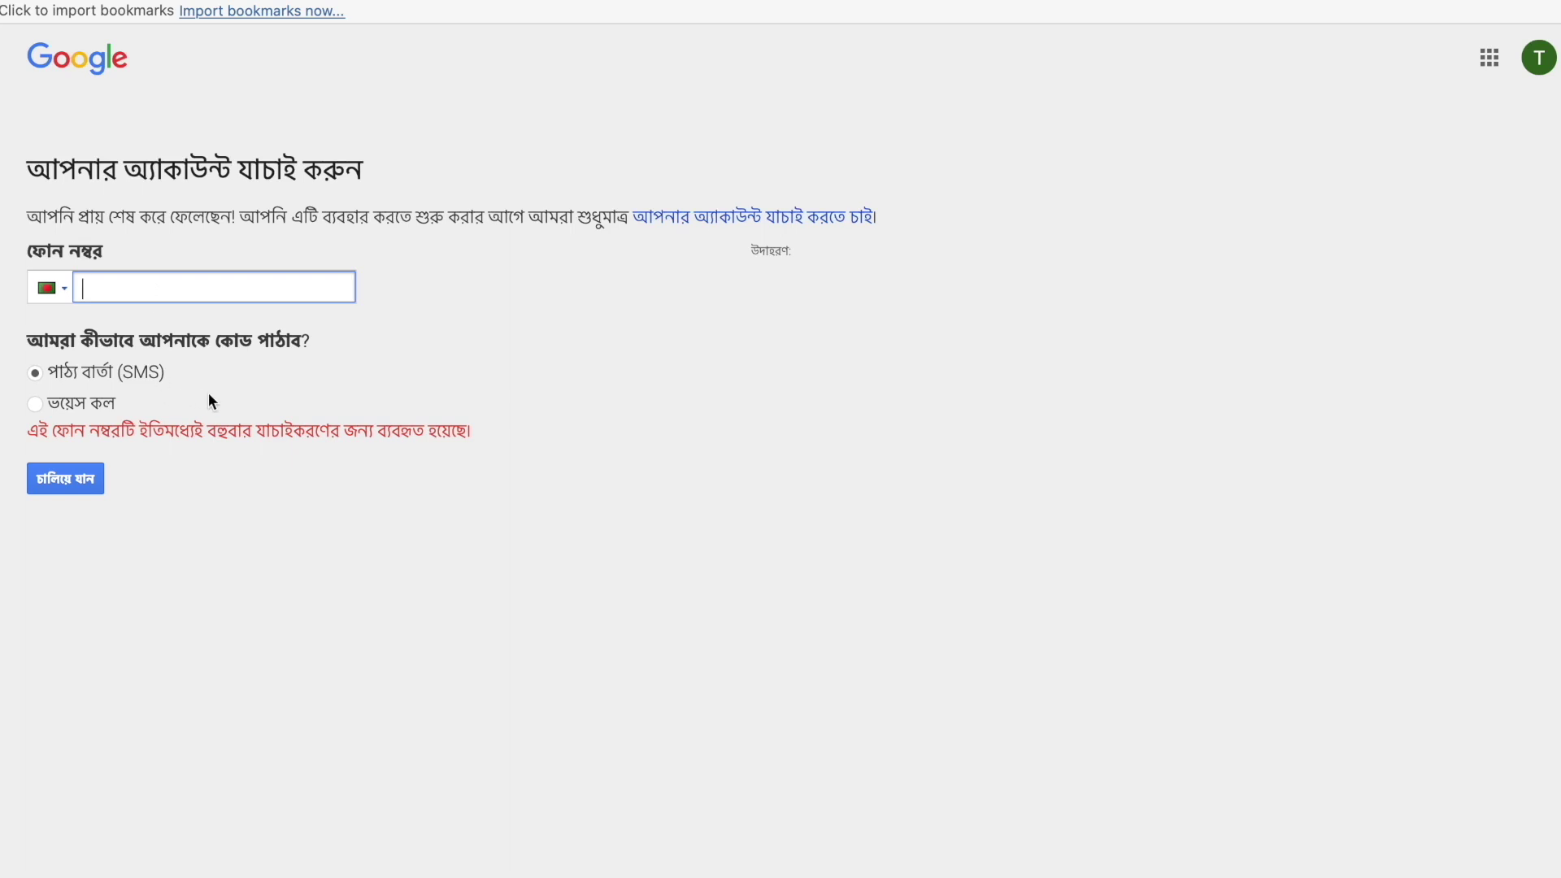
Step: Verify the Google account with a phone number and the SMS code received
click(512, 449)
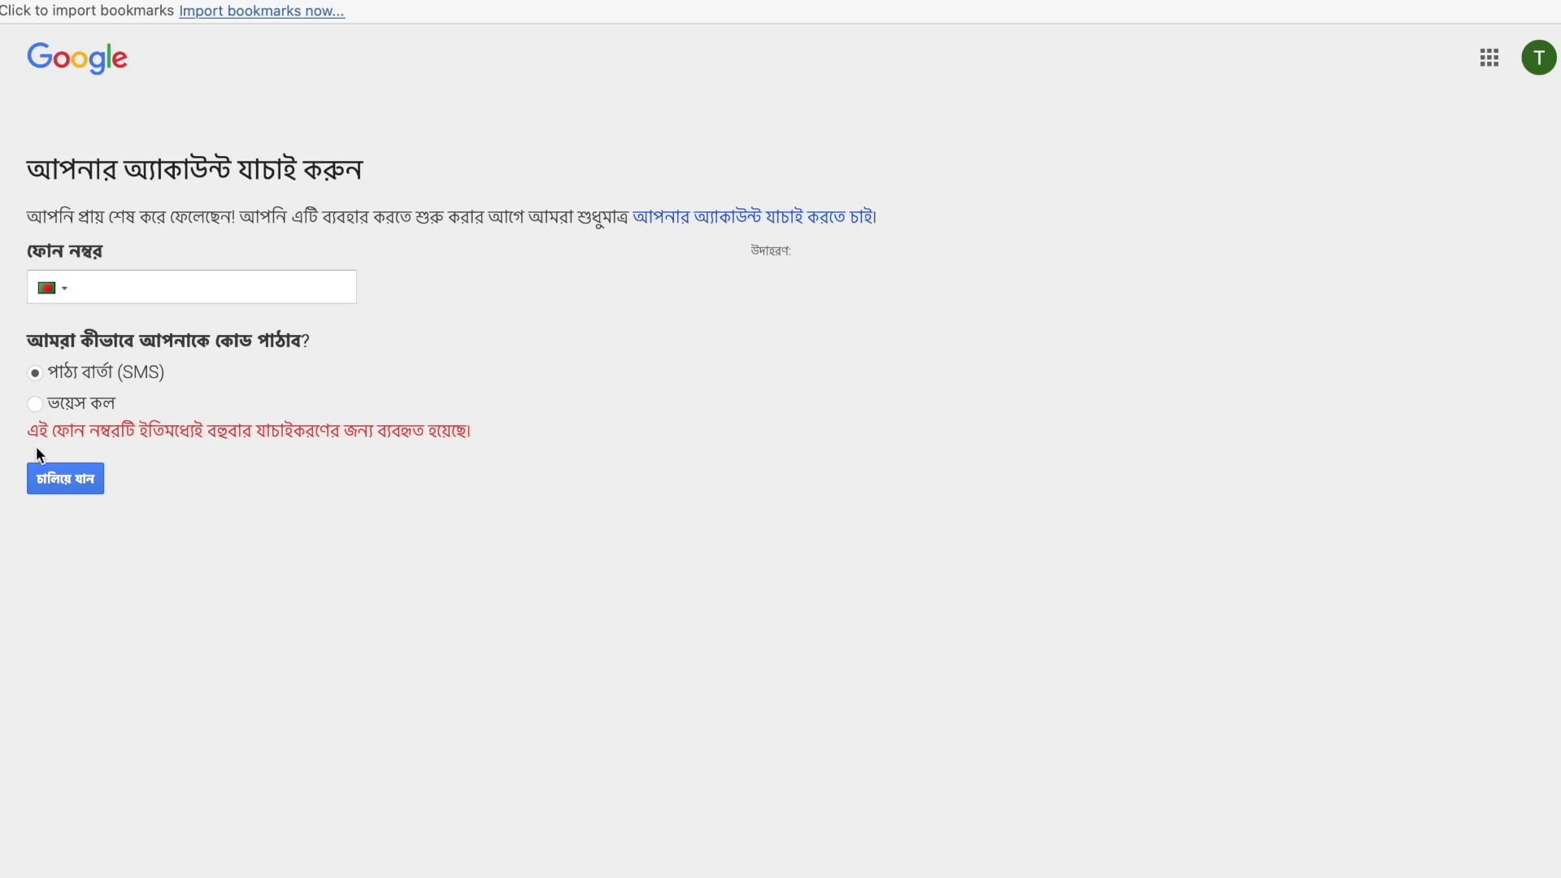
drag(30, 438, 474, 439)
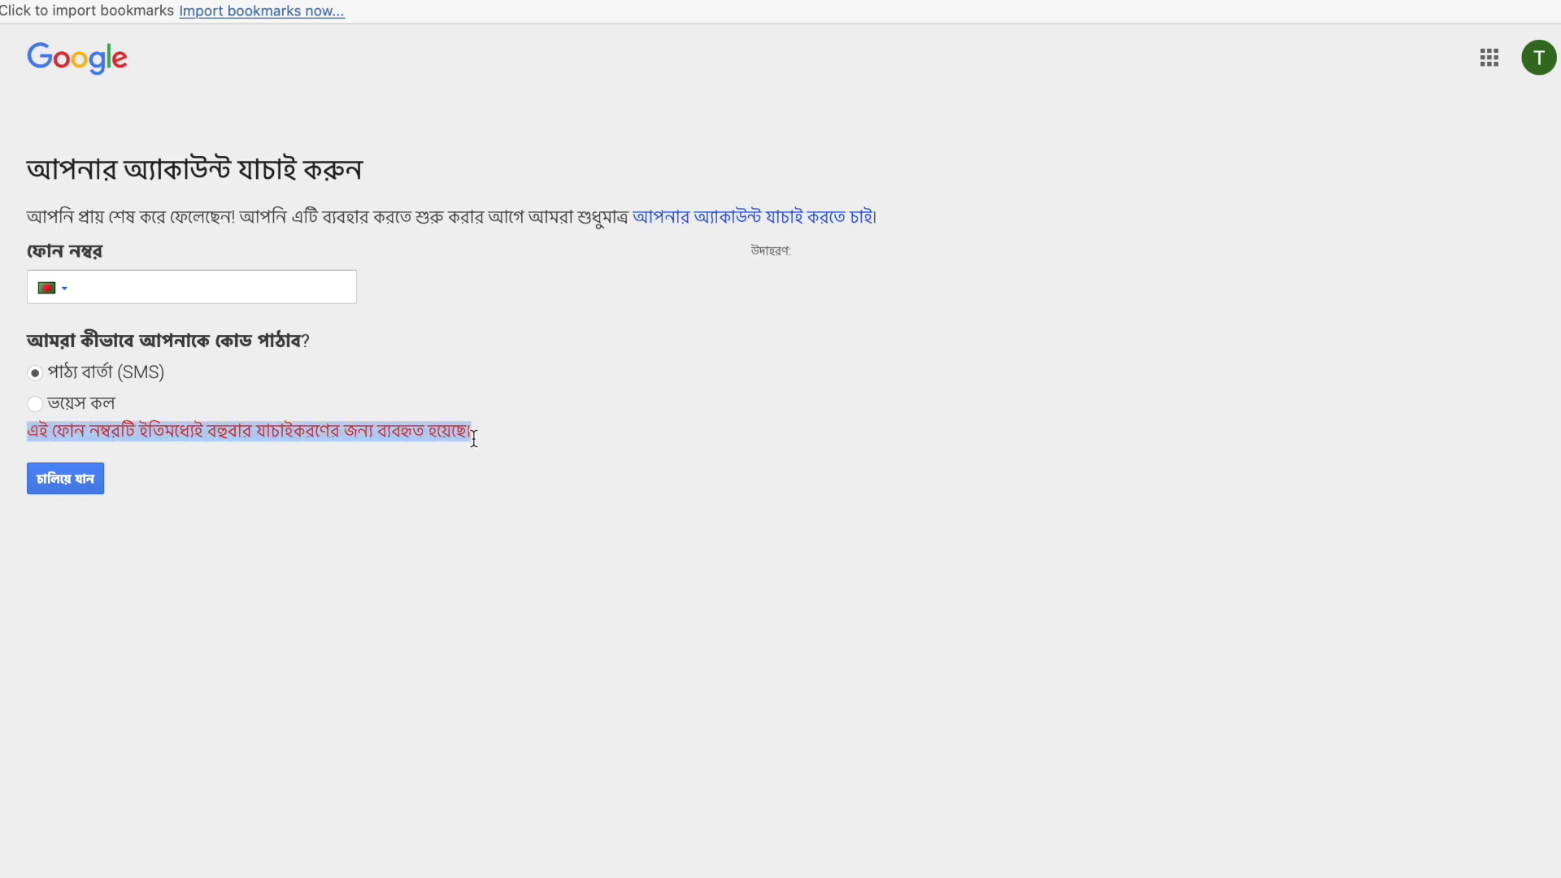
click(231, 294)
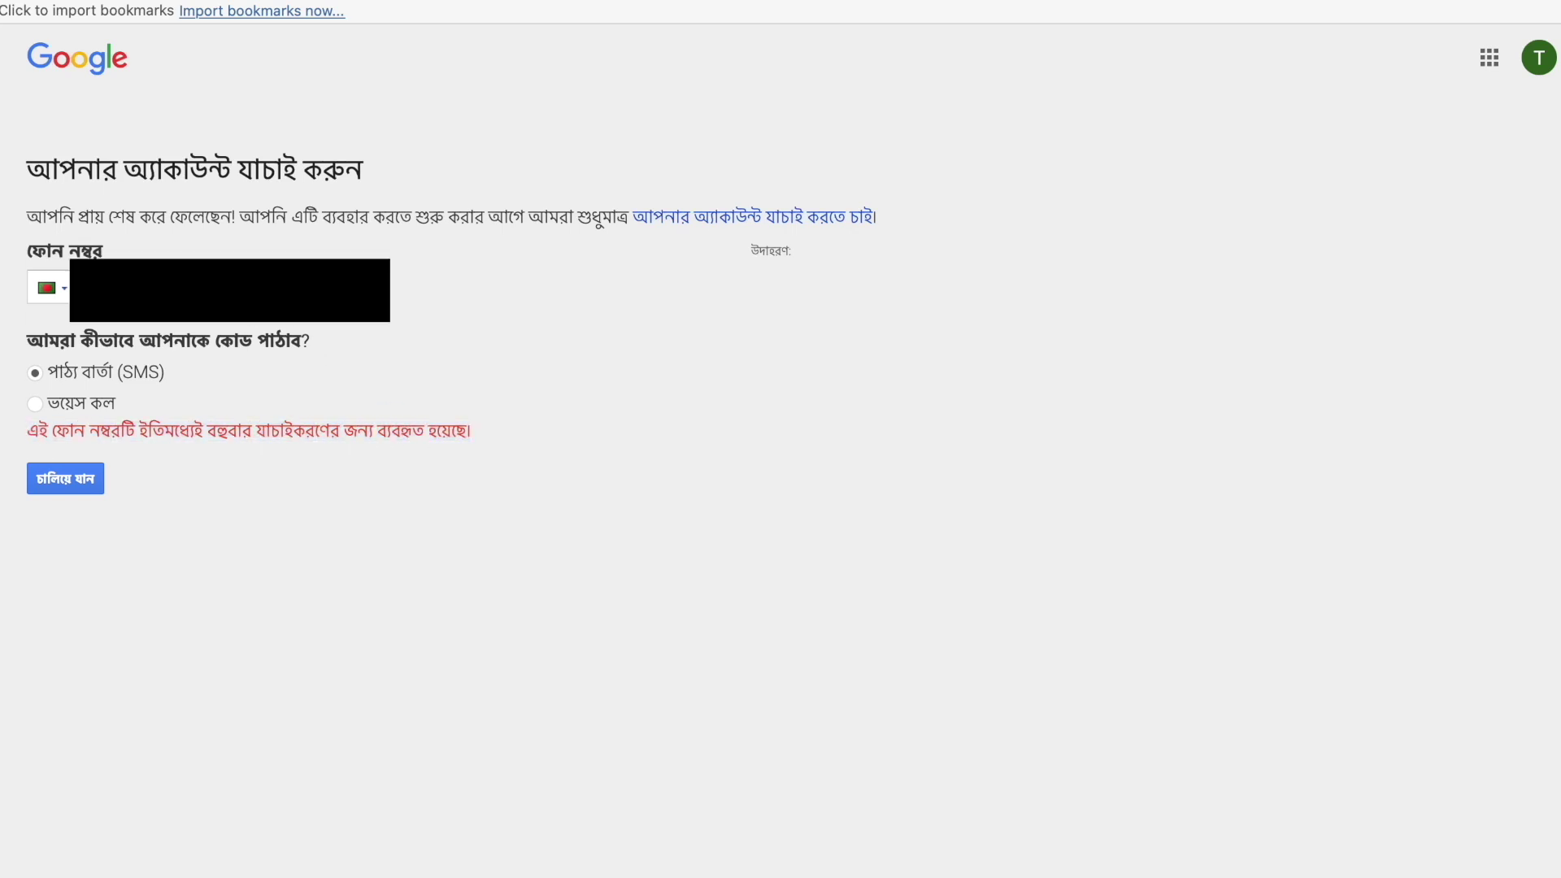
click(63, 480)
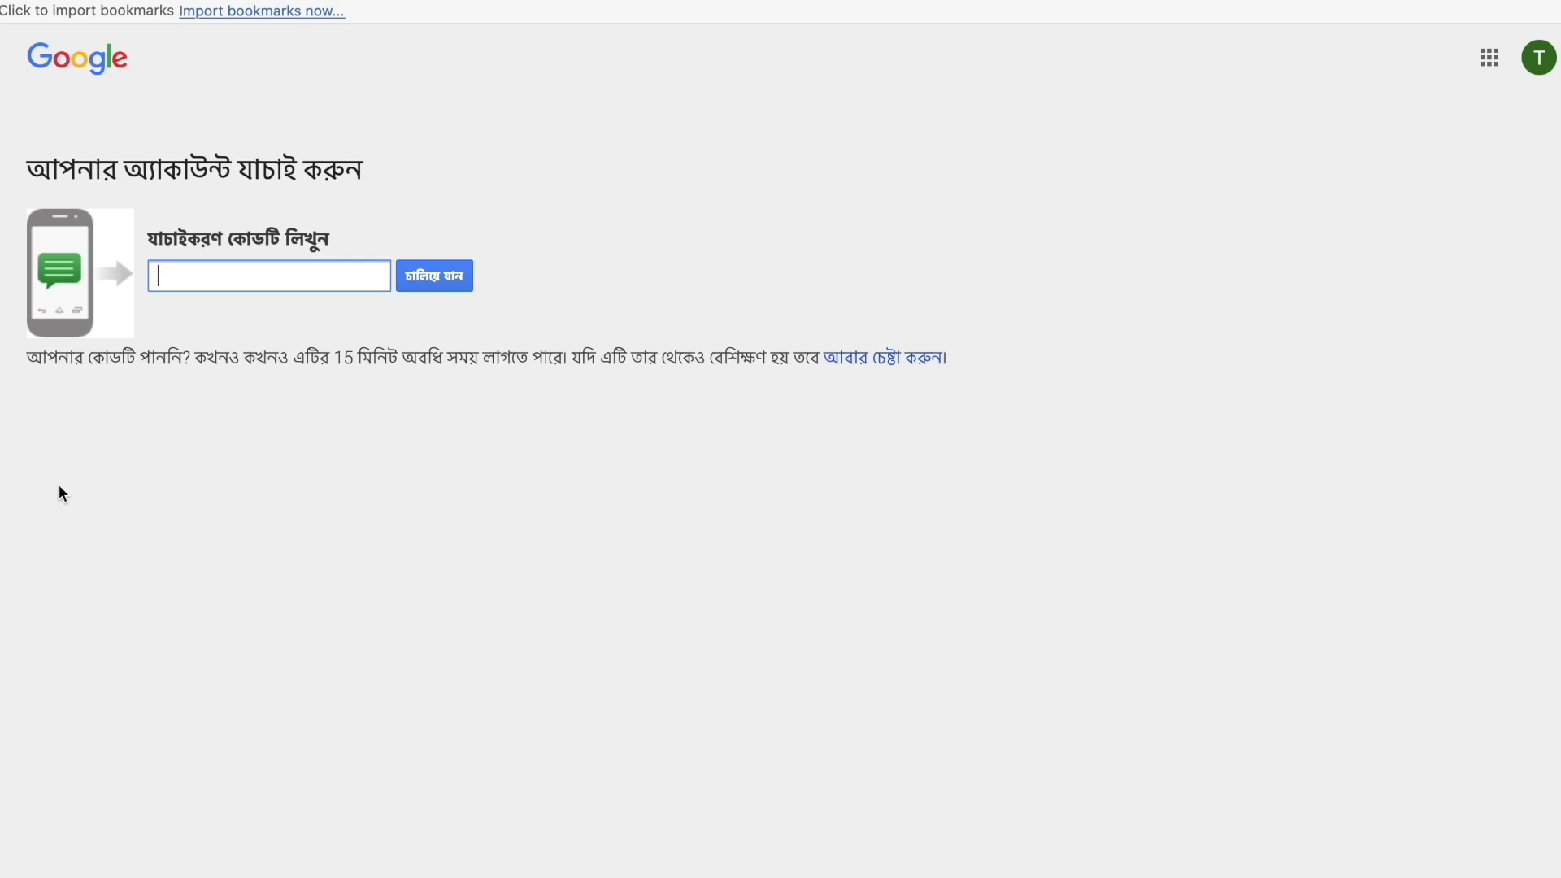
click(460, 276)
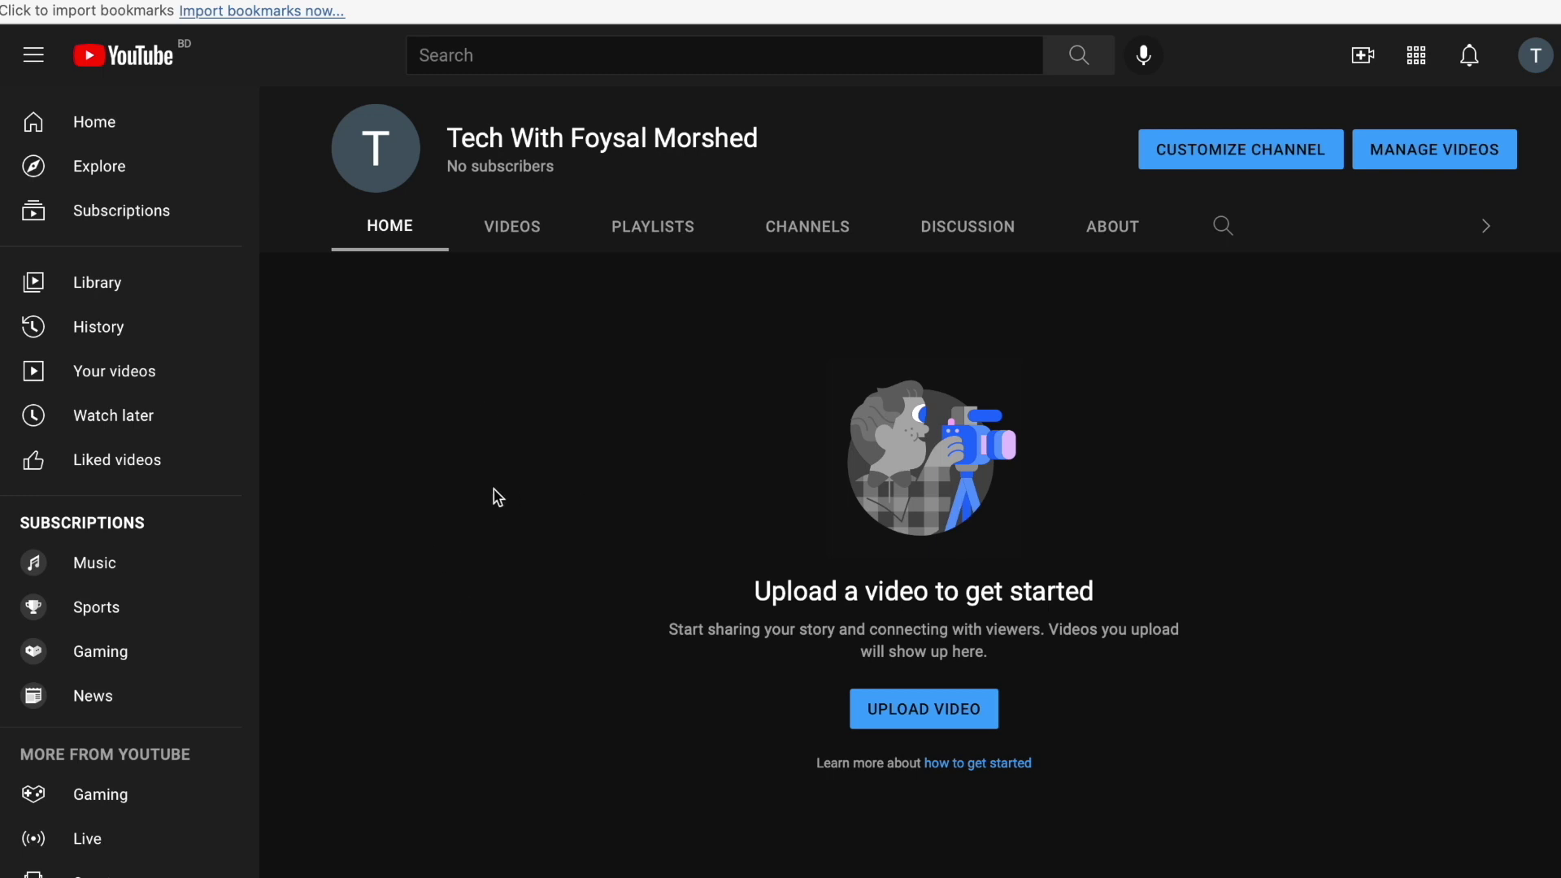
Step: Check the Videos, Playlists and Channels tabs, then open Customize Channel in YouTube Studio
click(508, 217)
click(642, 236)
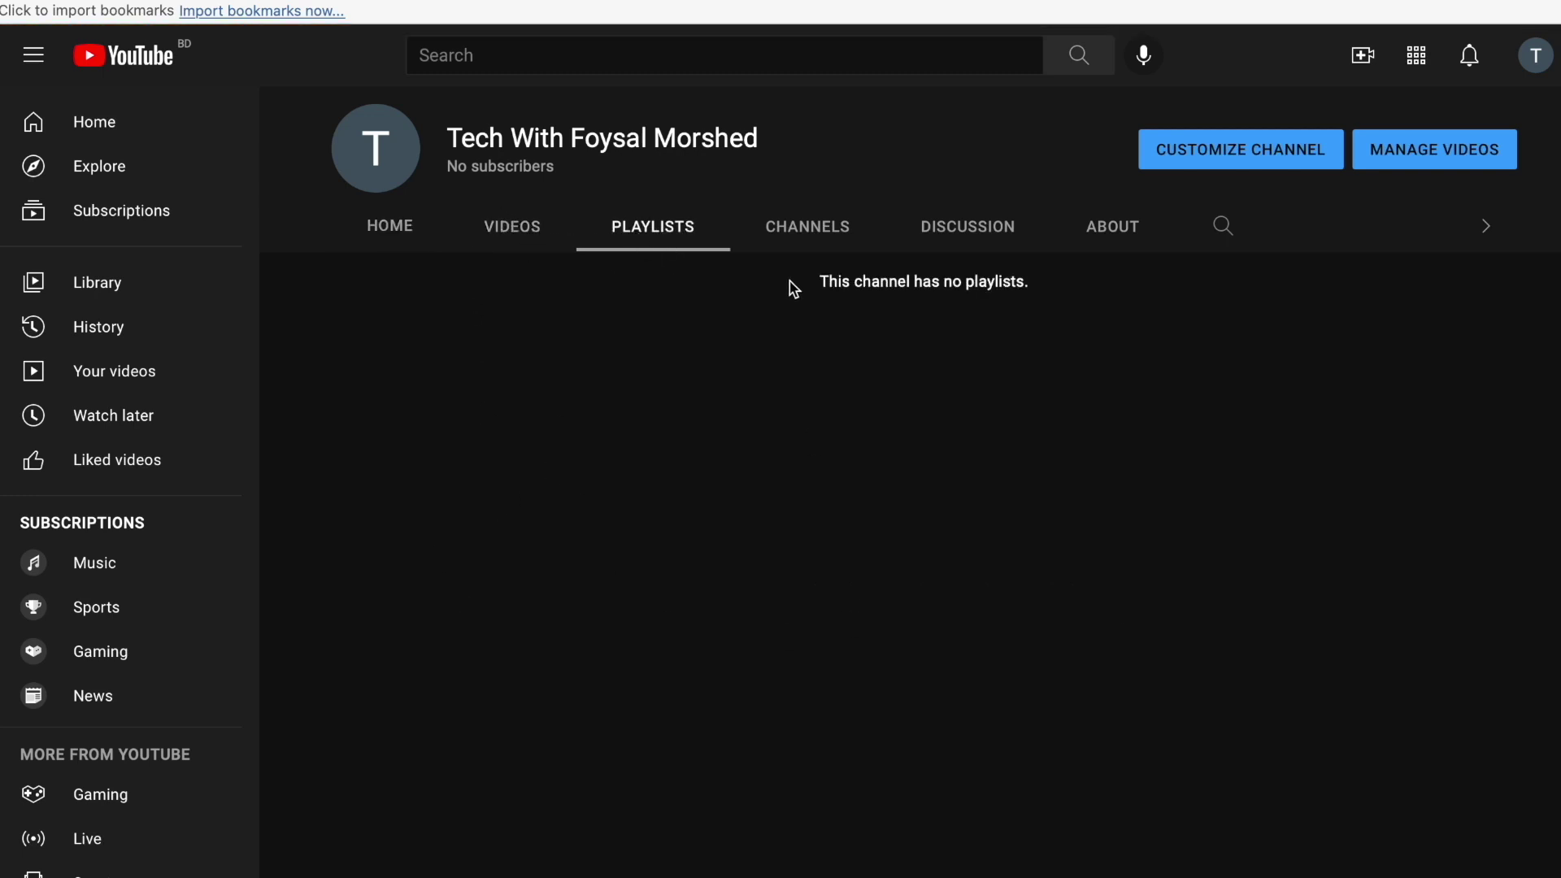
click(813, 218)
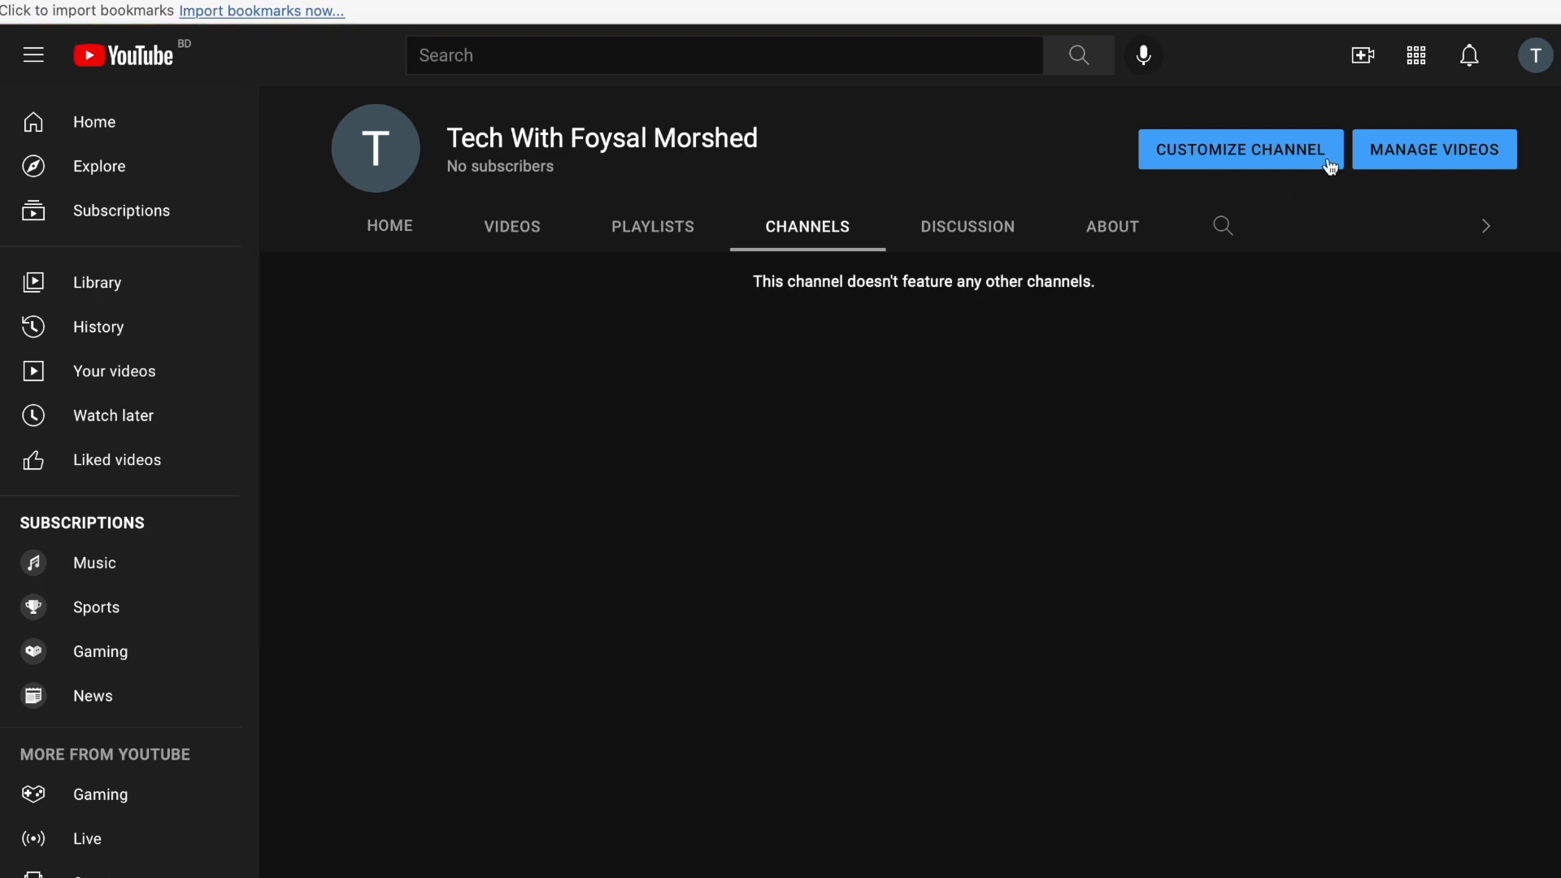
click(1289, 159)
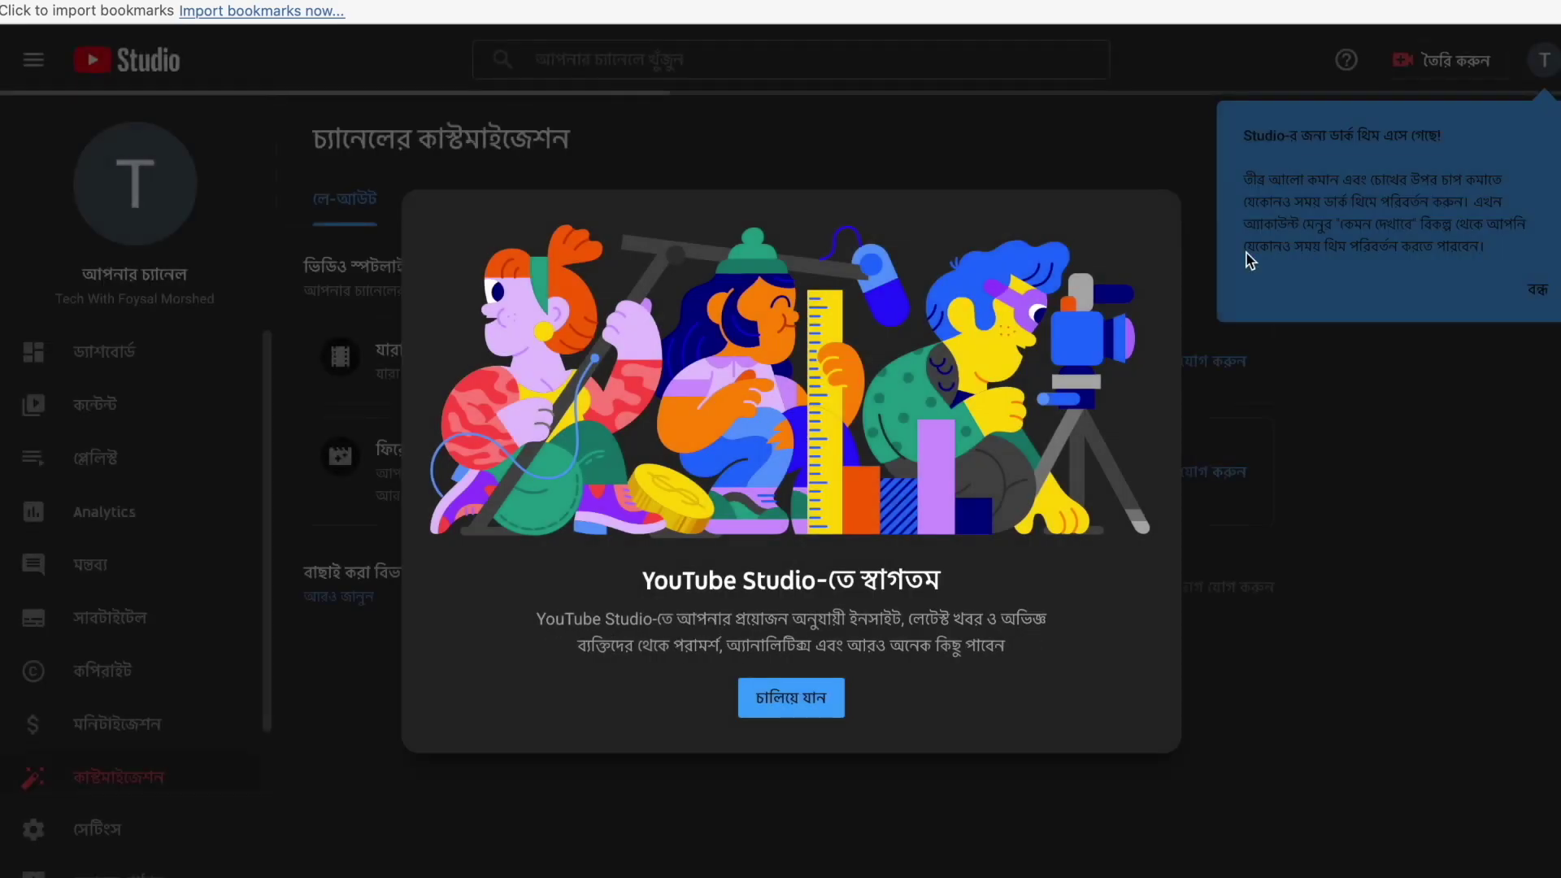
click(783, 715)
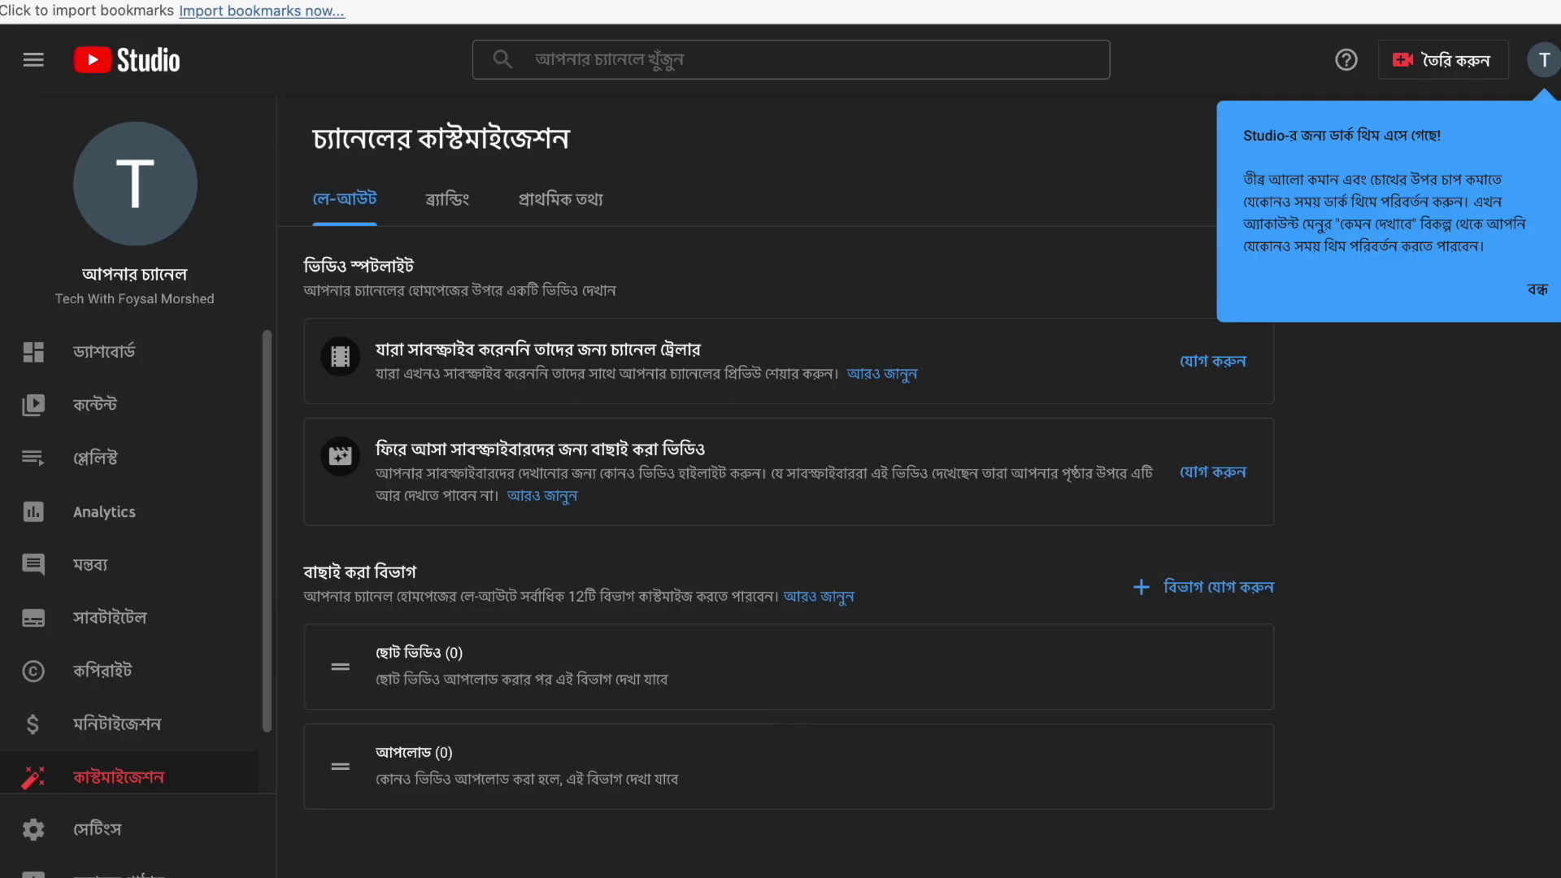
Step: Close the dark-theme notice and the customization tip
click(1535, 291)
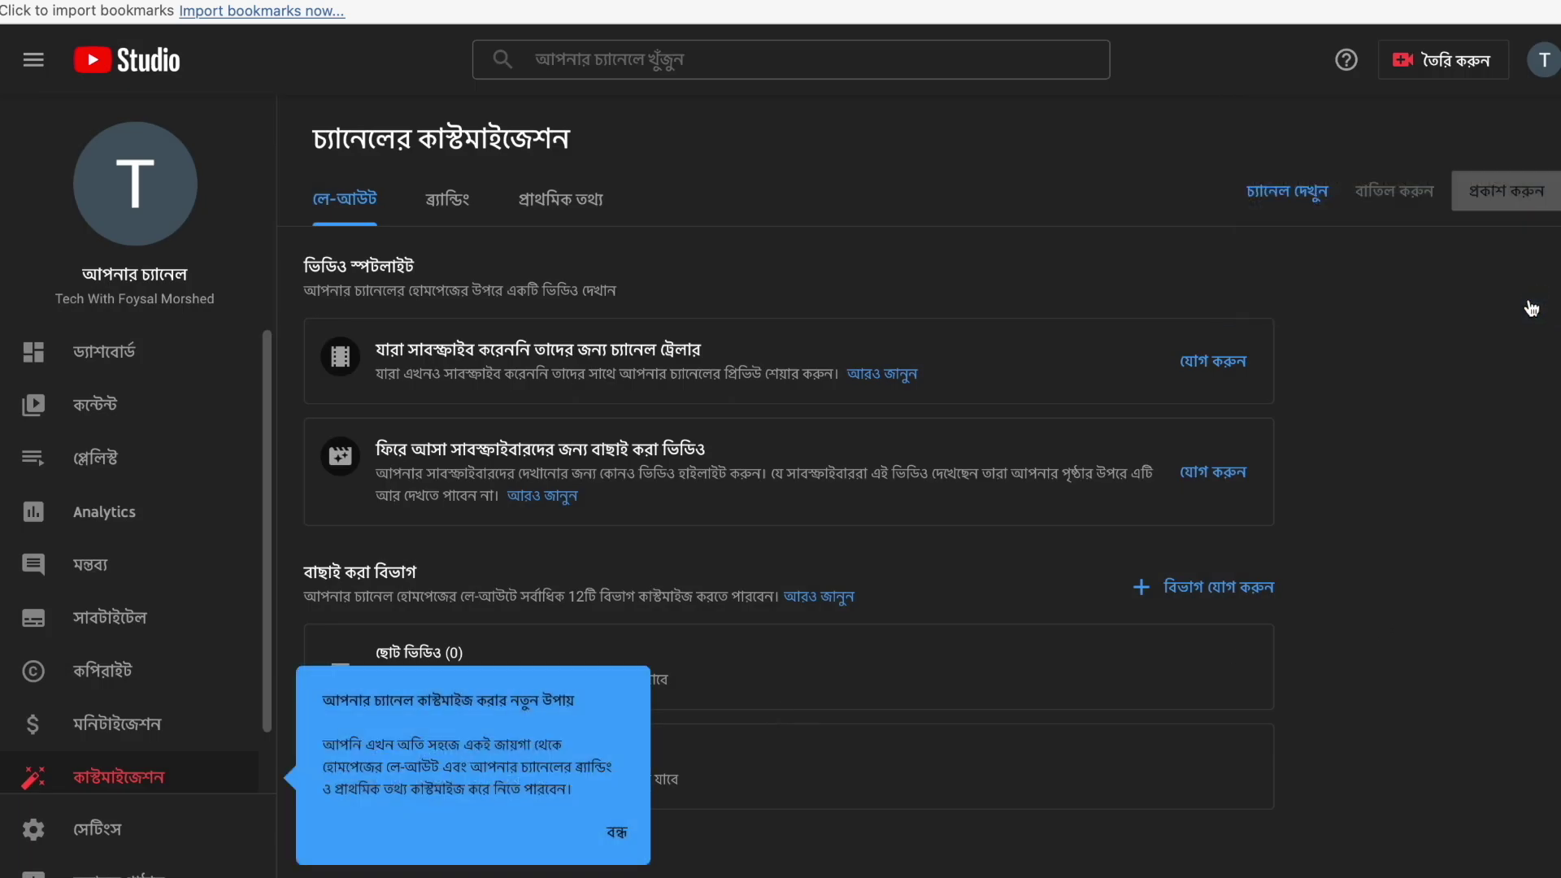
click(621, 844)
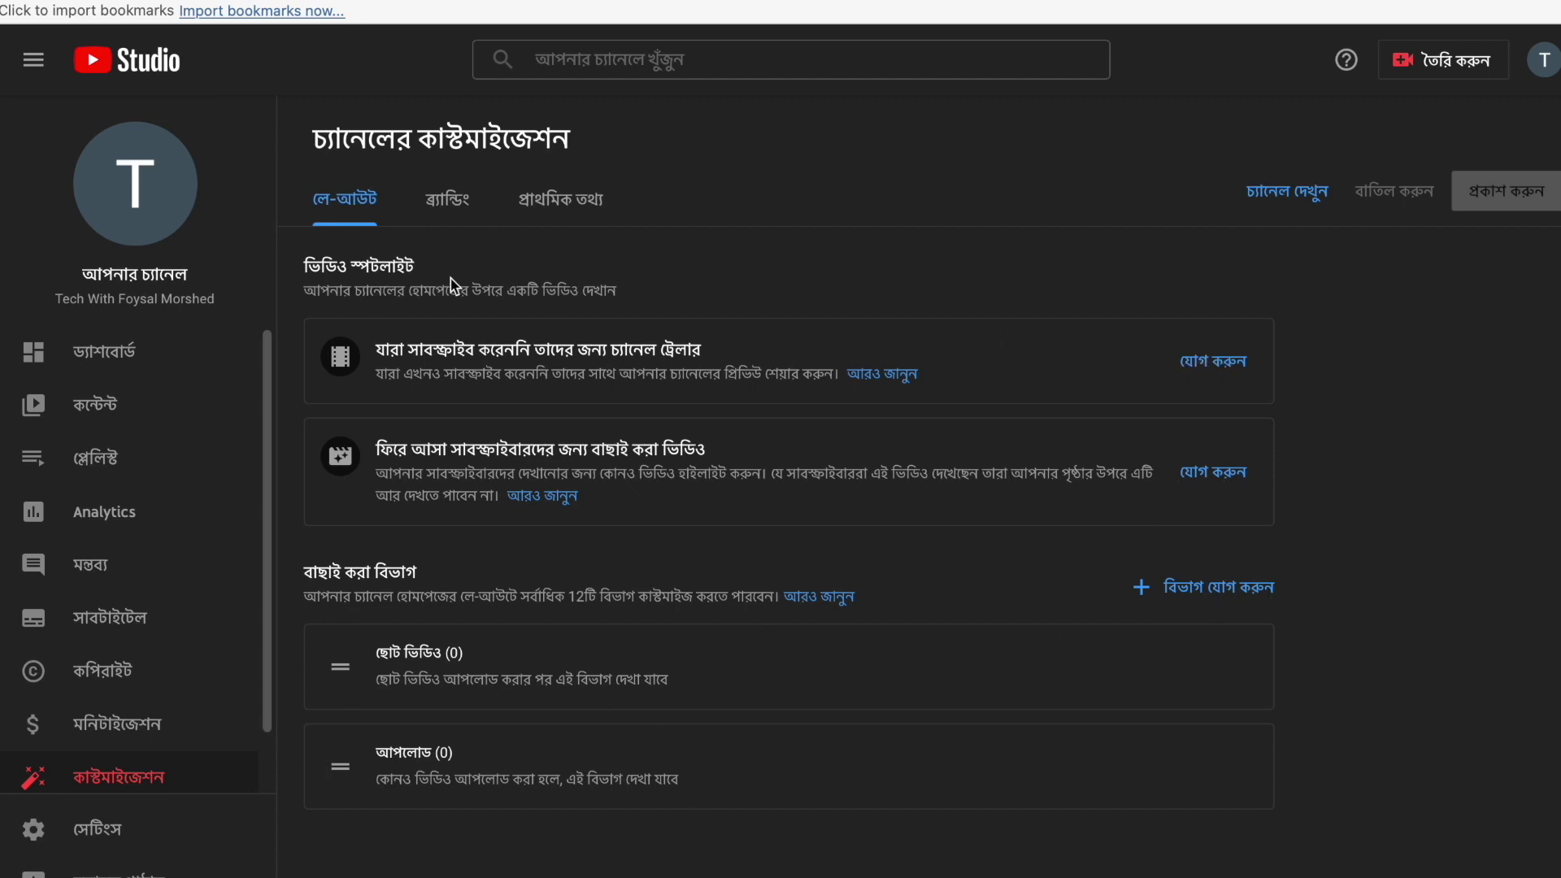
Step: Switch to the Branding tab and review the profile picture size requirements
click(455, 213)
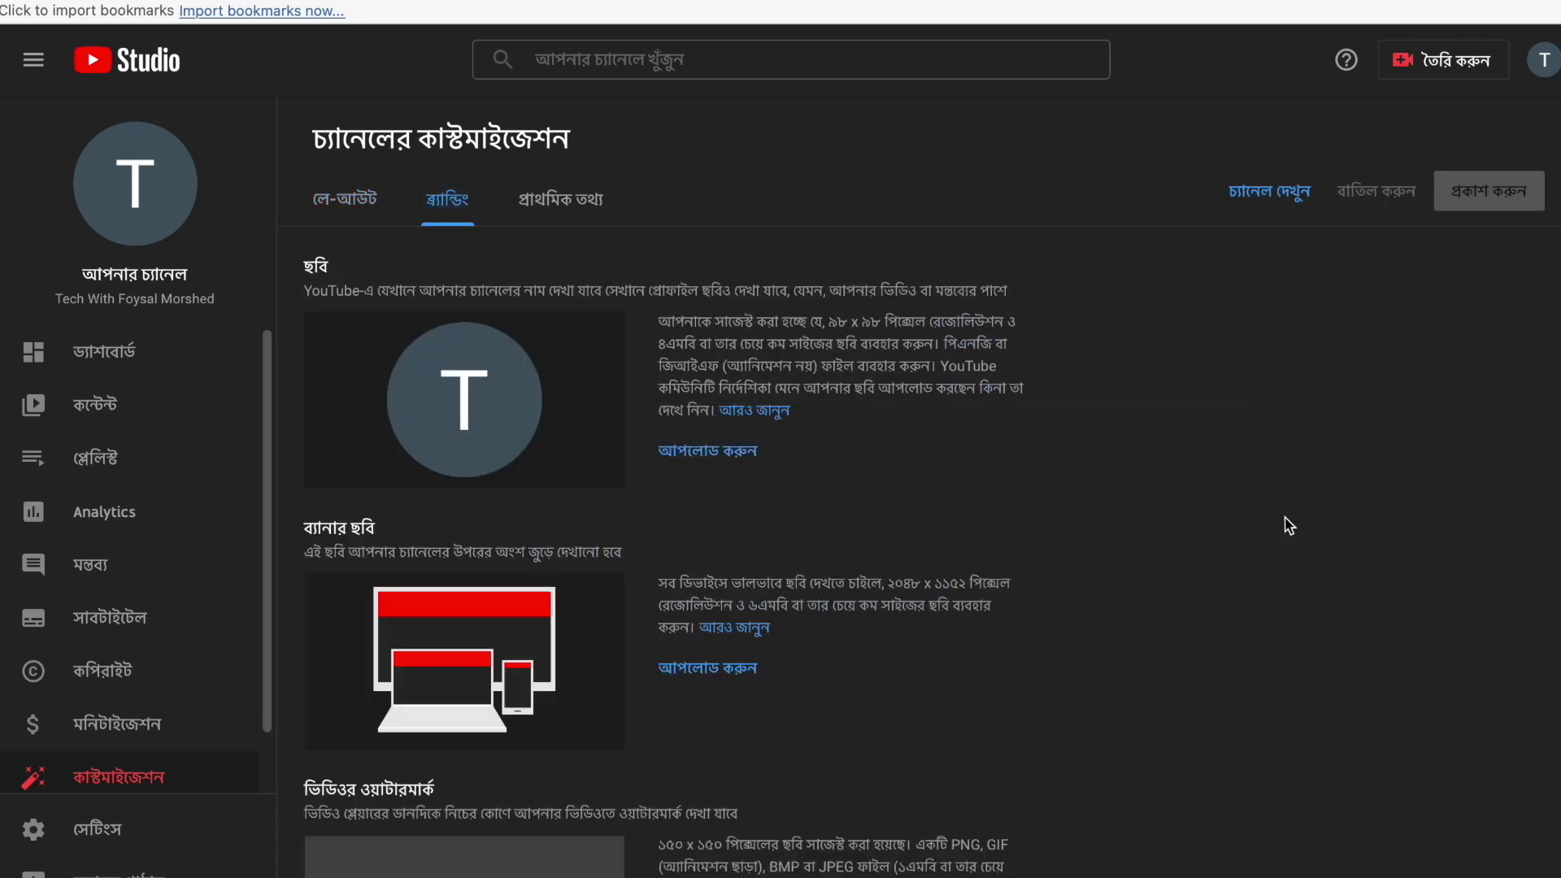
scroll(1086, 501, down, 3)
scroll(1083, 500, up, 1)
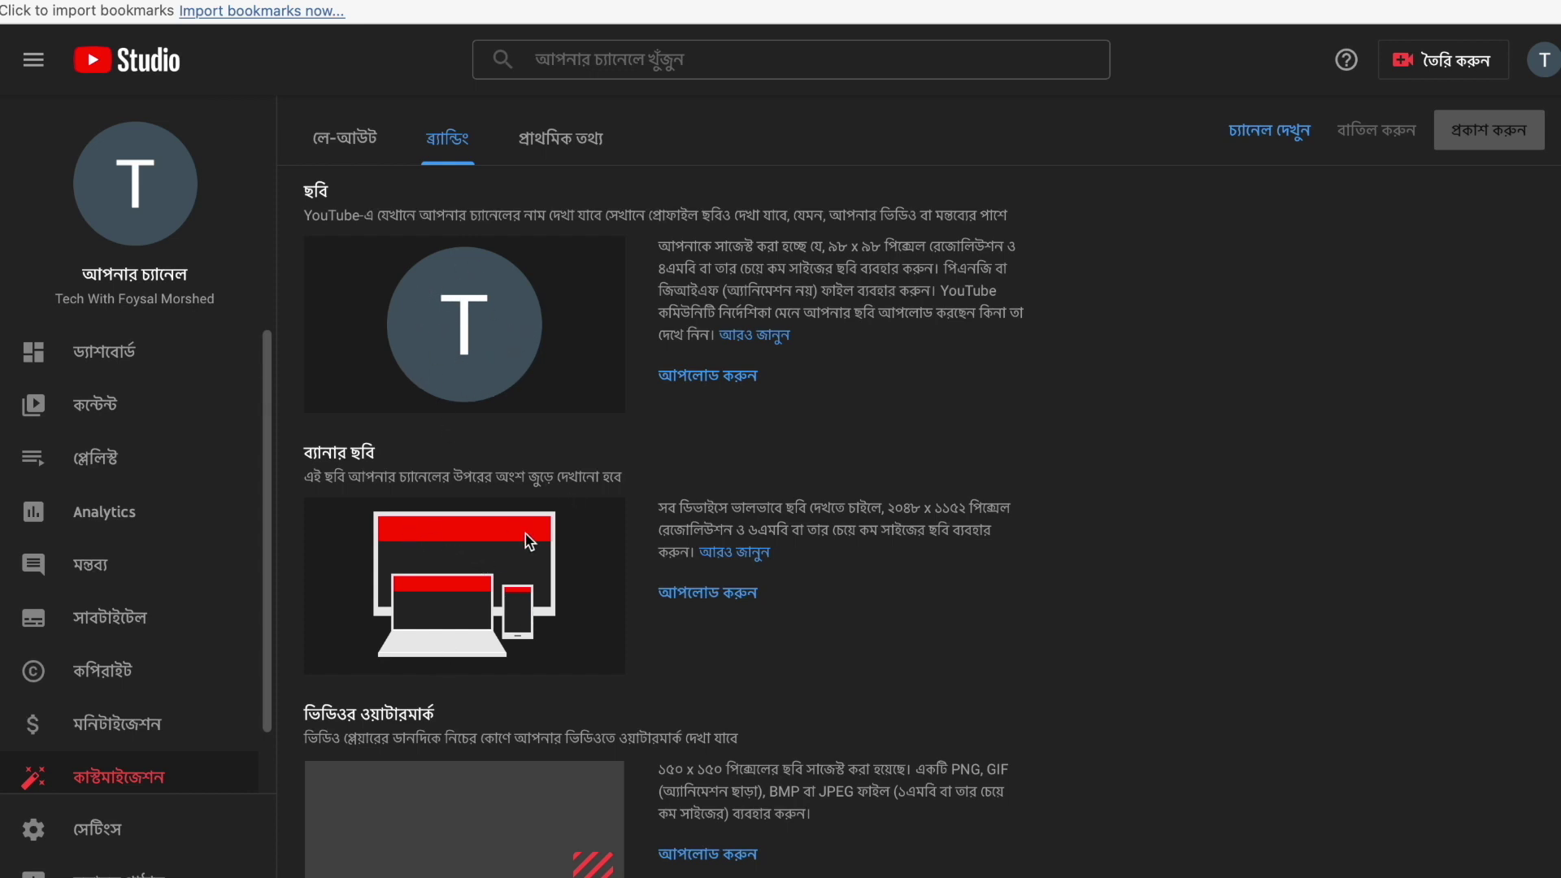
scroll(642, 553, down, 1)
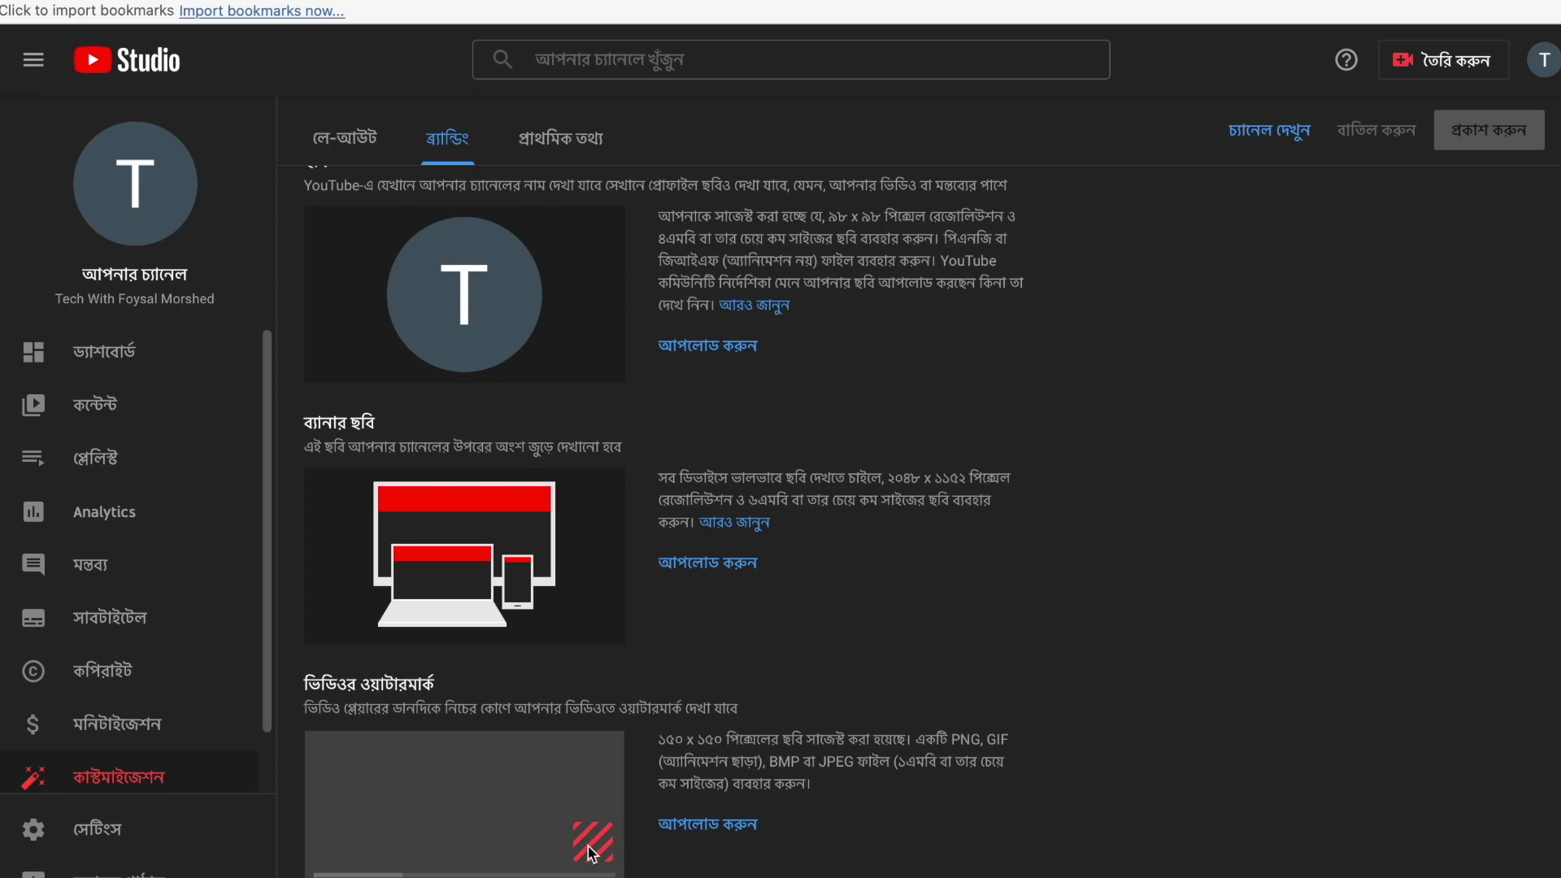
scroll(725, 576, up, 2)
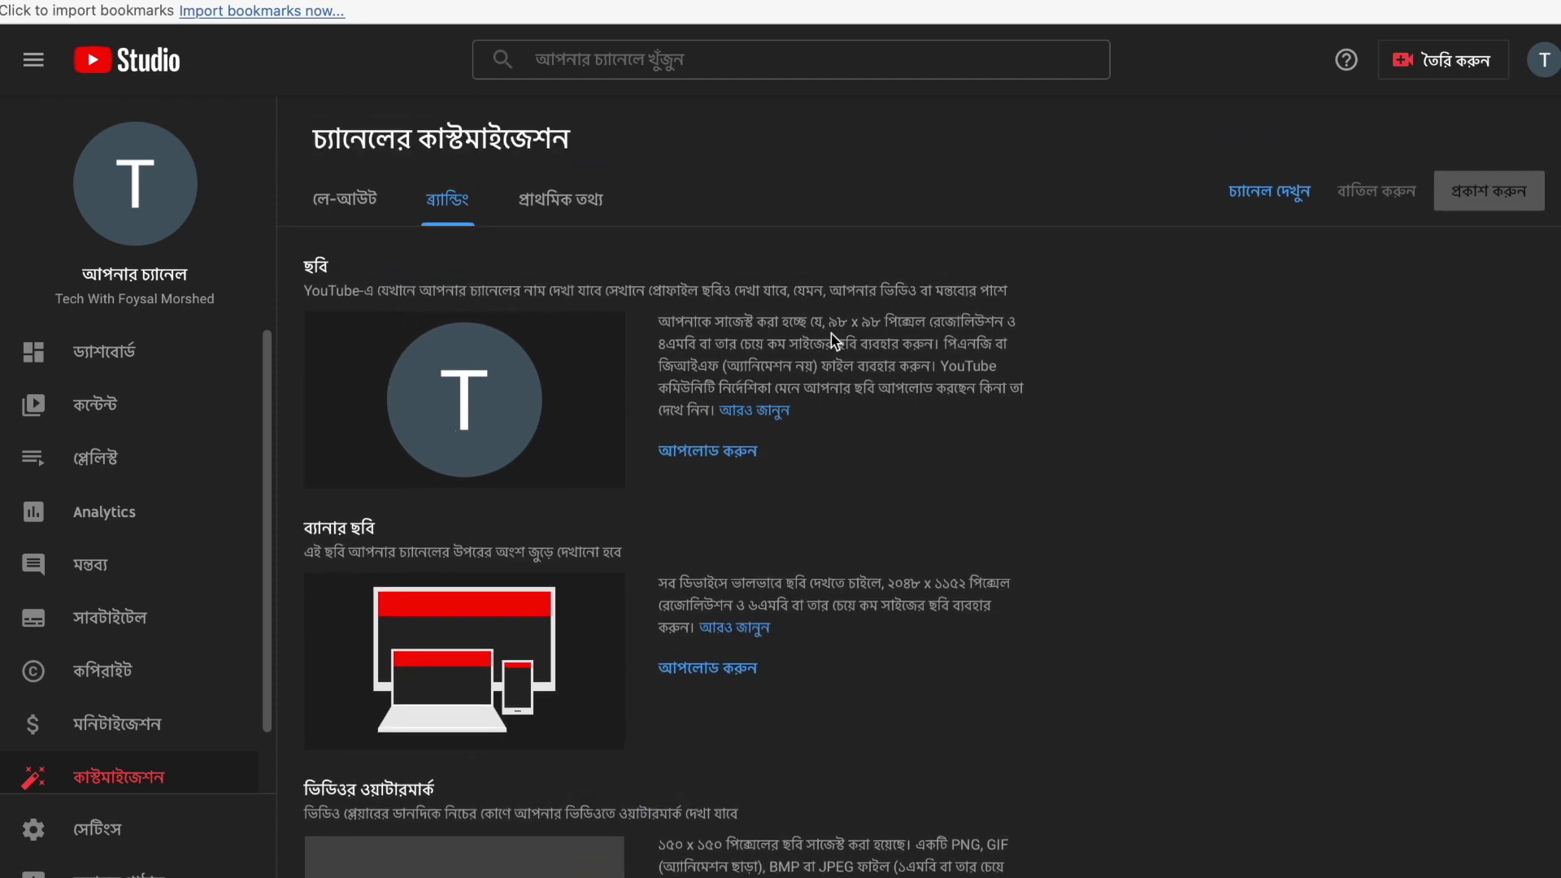
drag(827, 322, 884, 326)
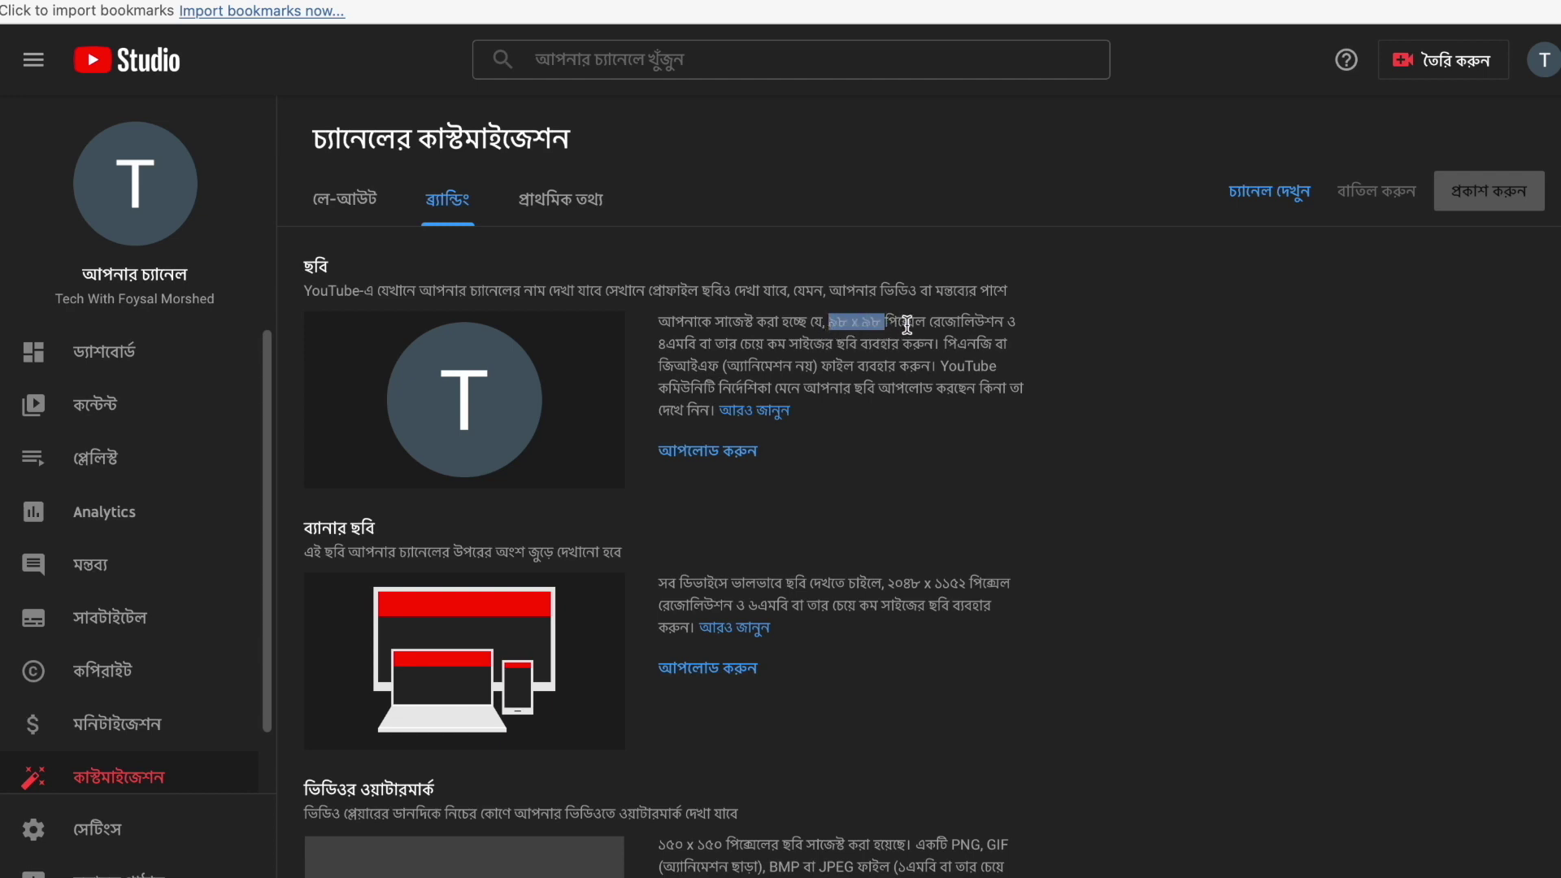
click(868, 338)
drag(667, 323, 715, 410)
click(805, 364)
Step: Upload the orange circular logo PNG from the Desktop as the profile picture
click(711, 462)
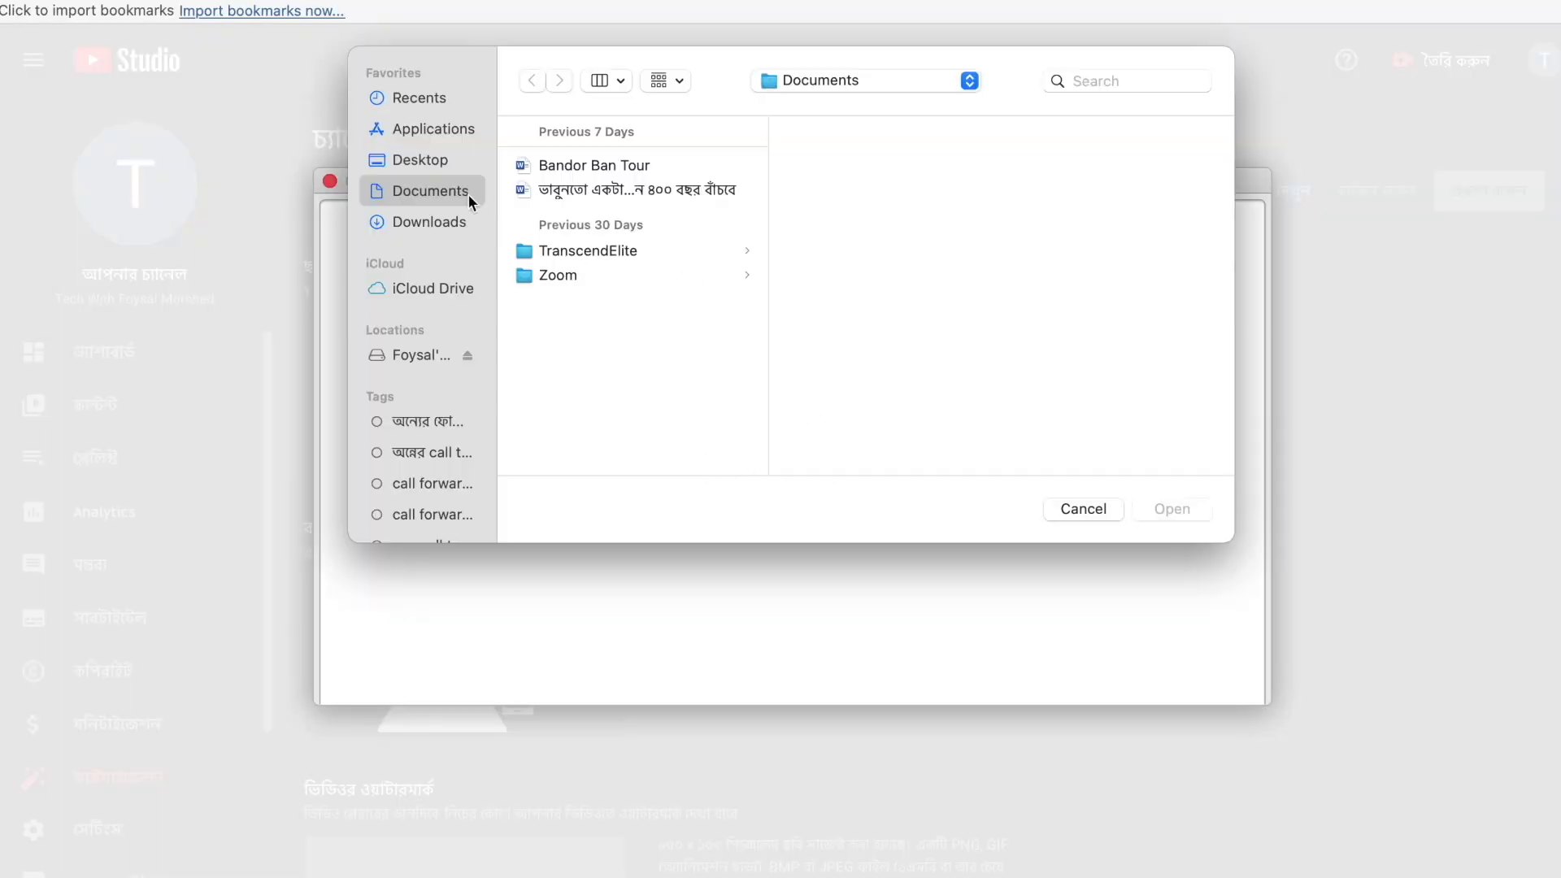
click(431, 160)
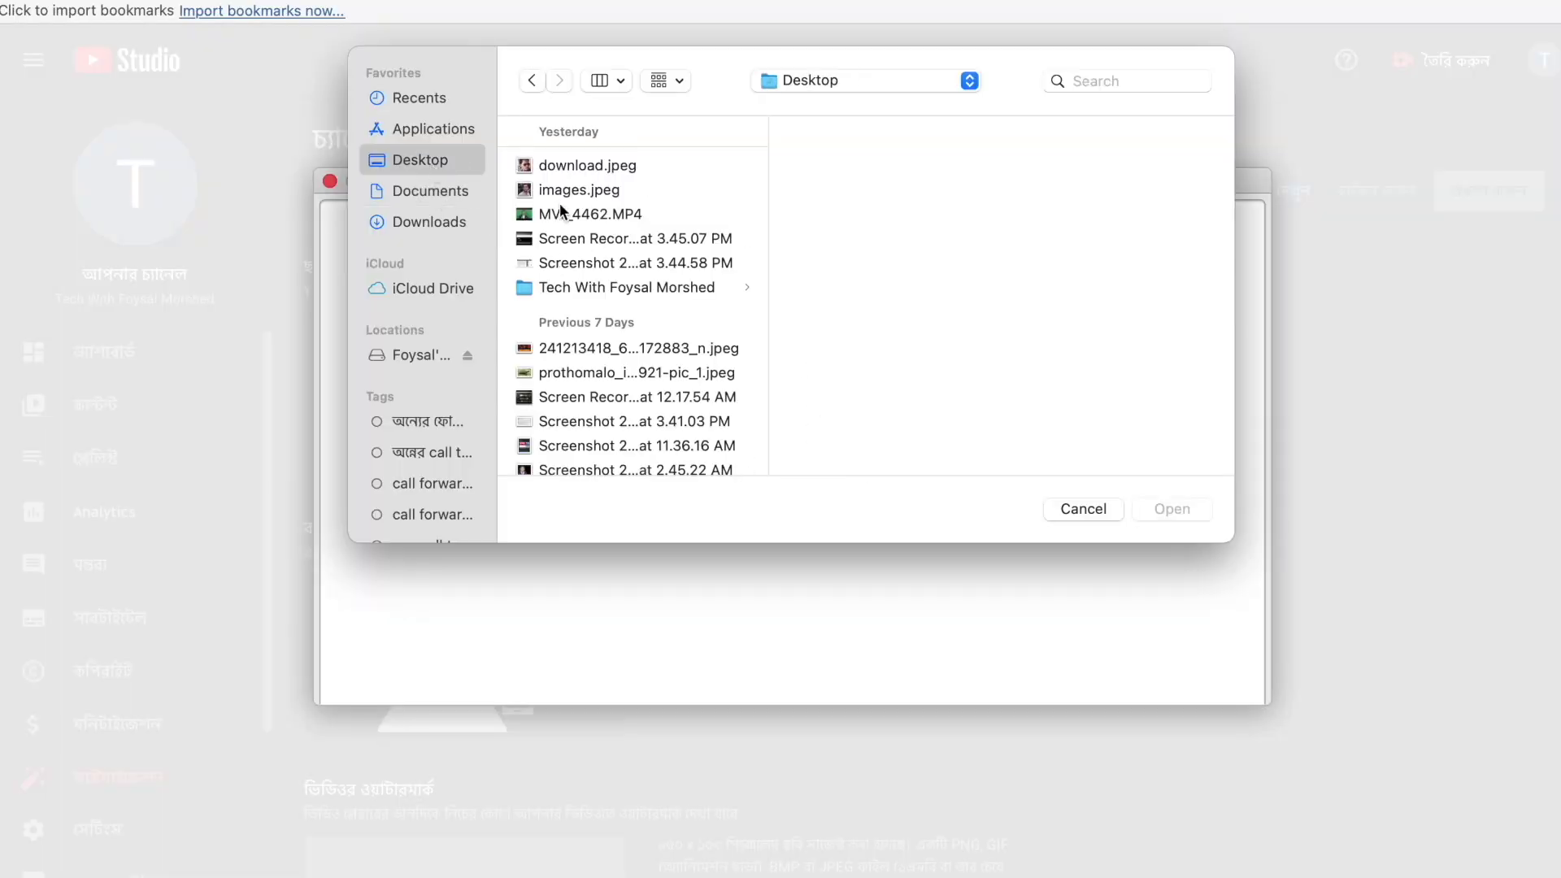
click(640, 287)
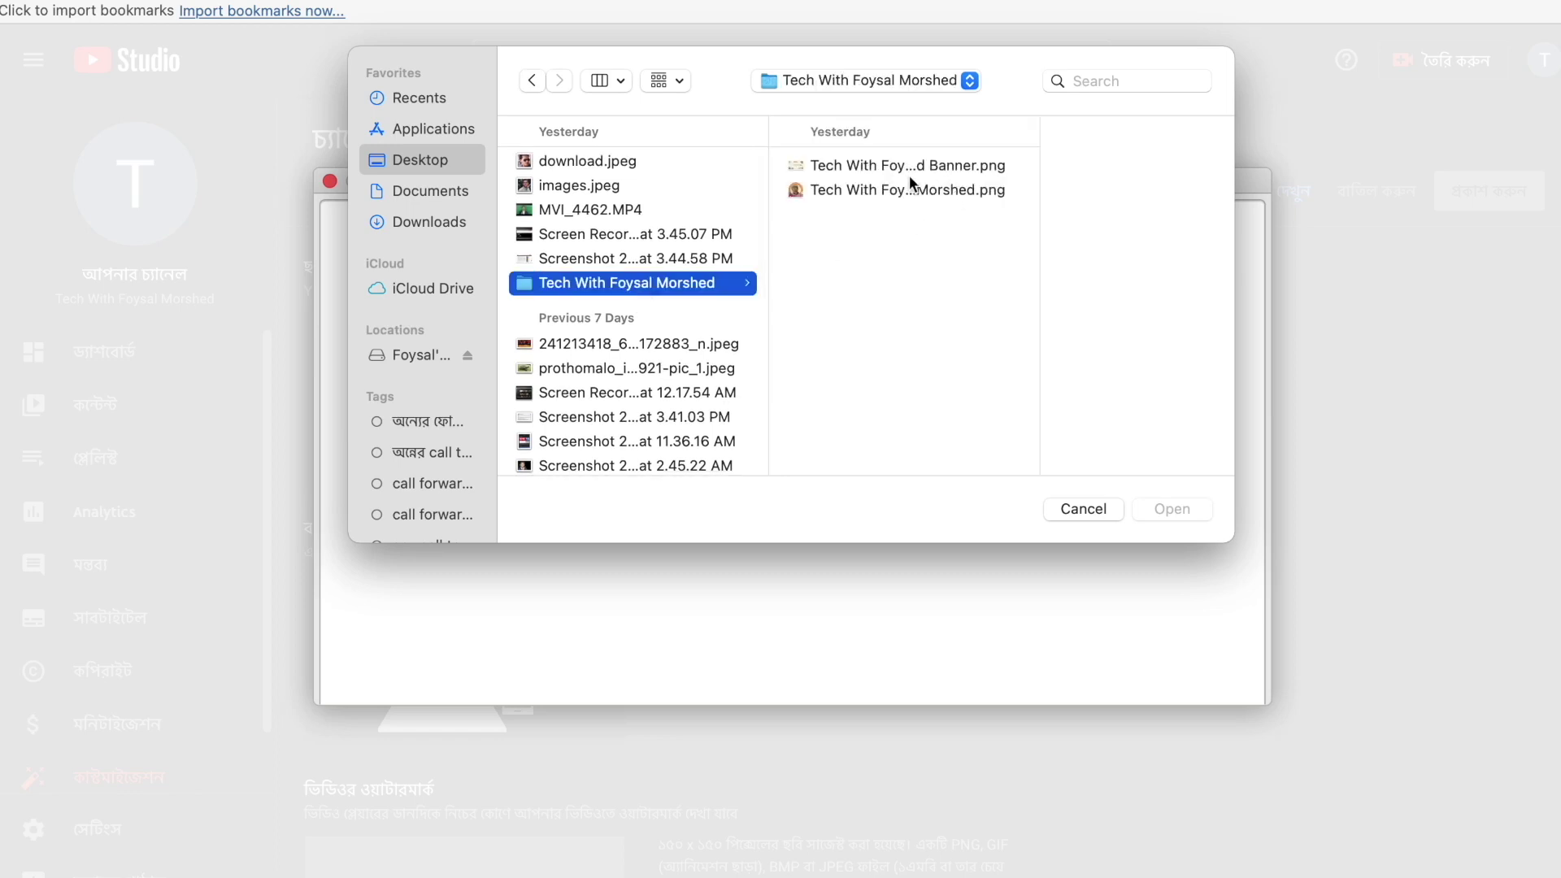
drag(1043, 138, 1165, 137)
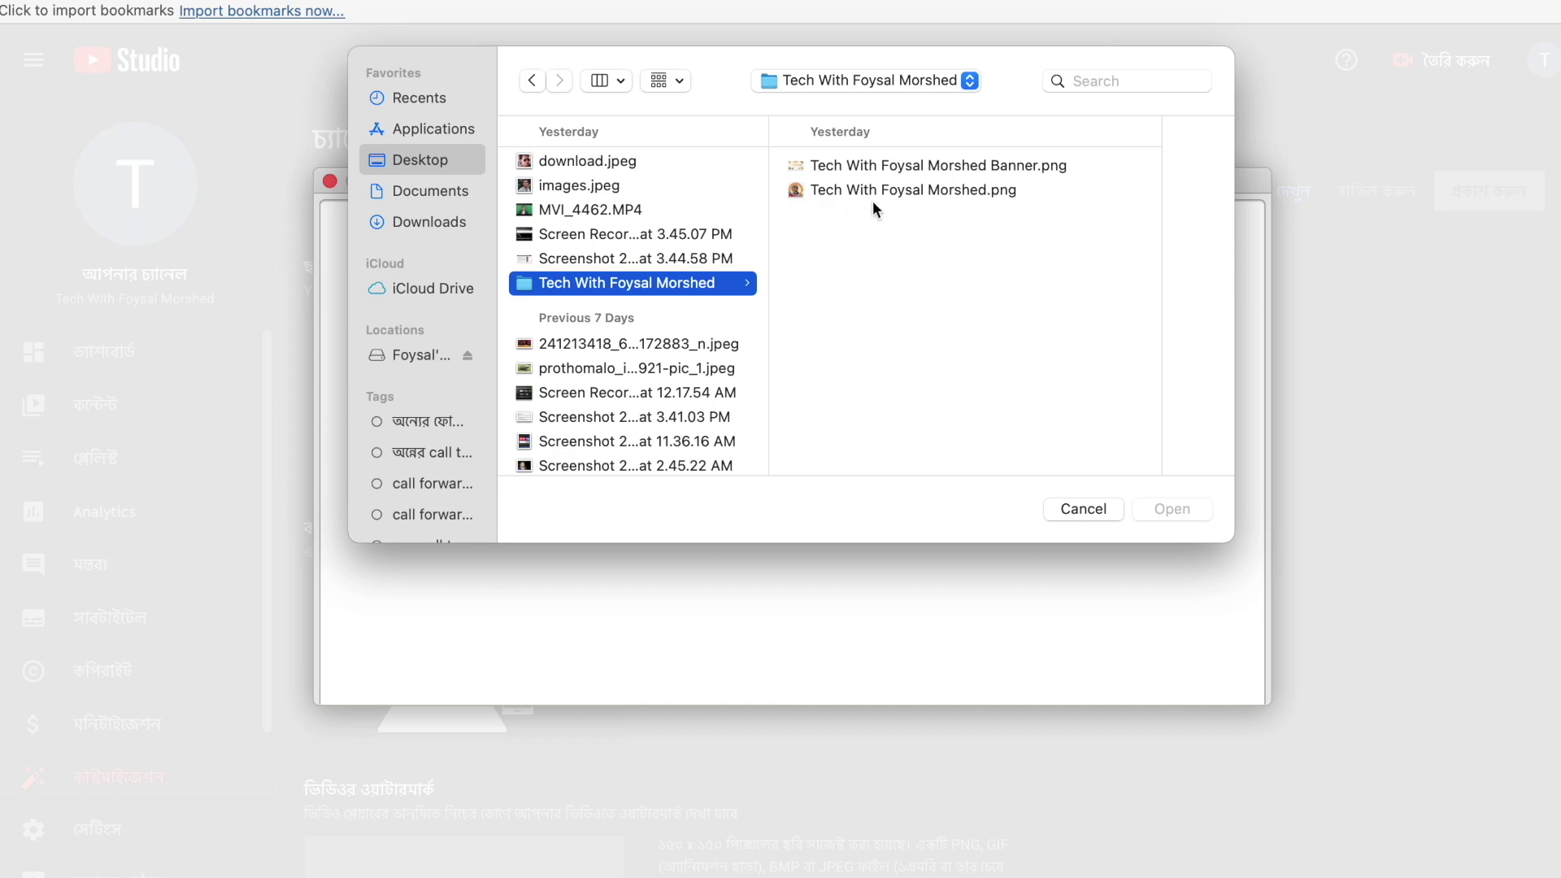
click(899, 193)
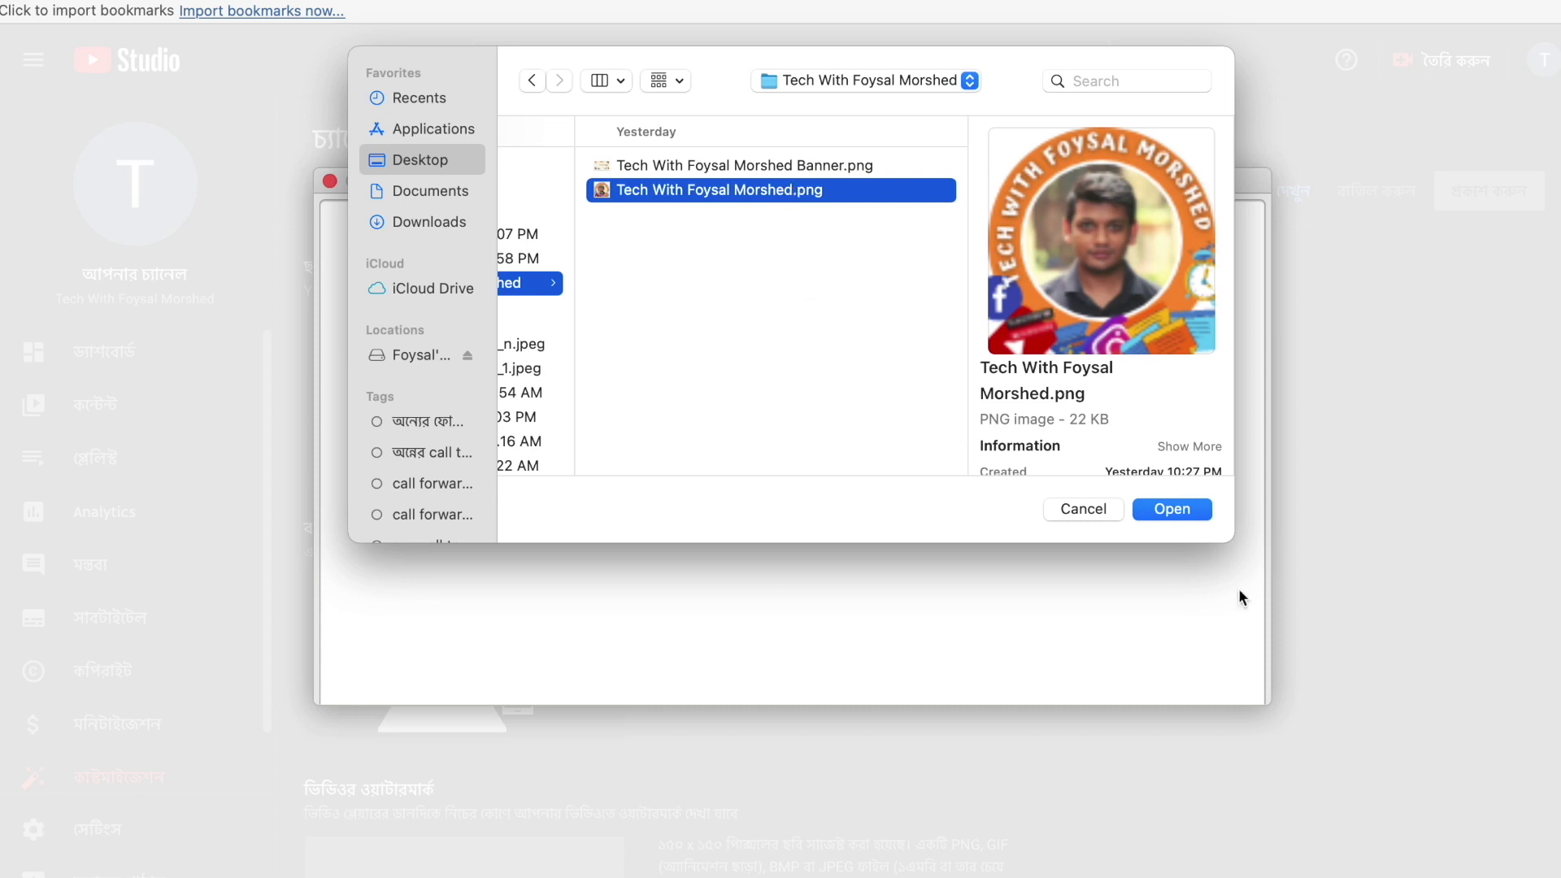
click(1177, 513)
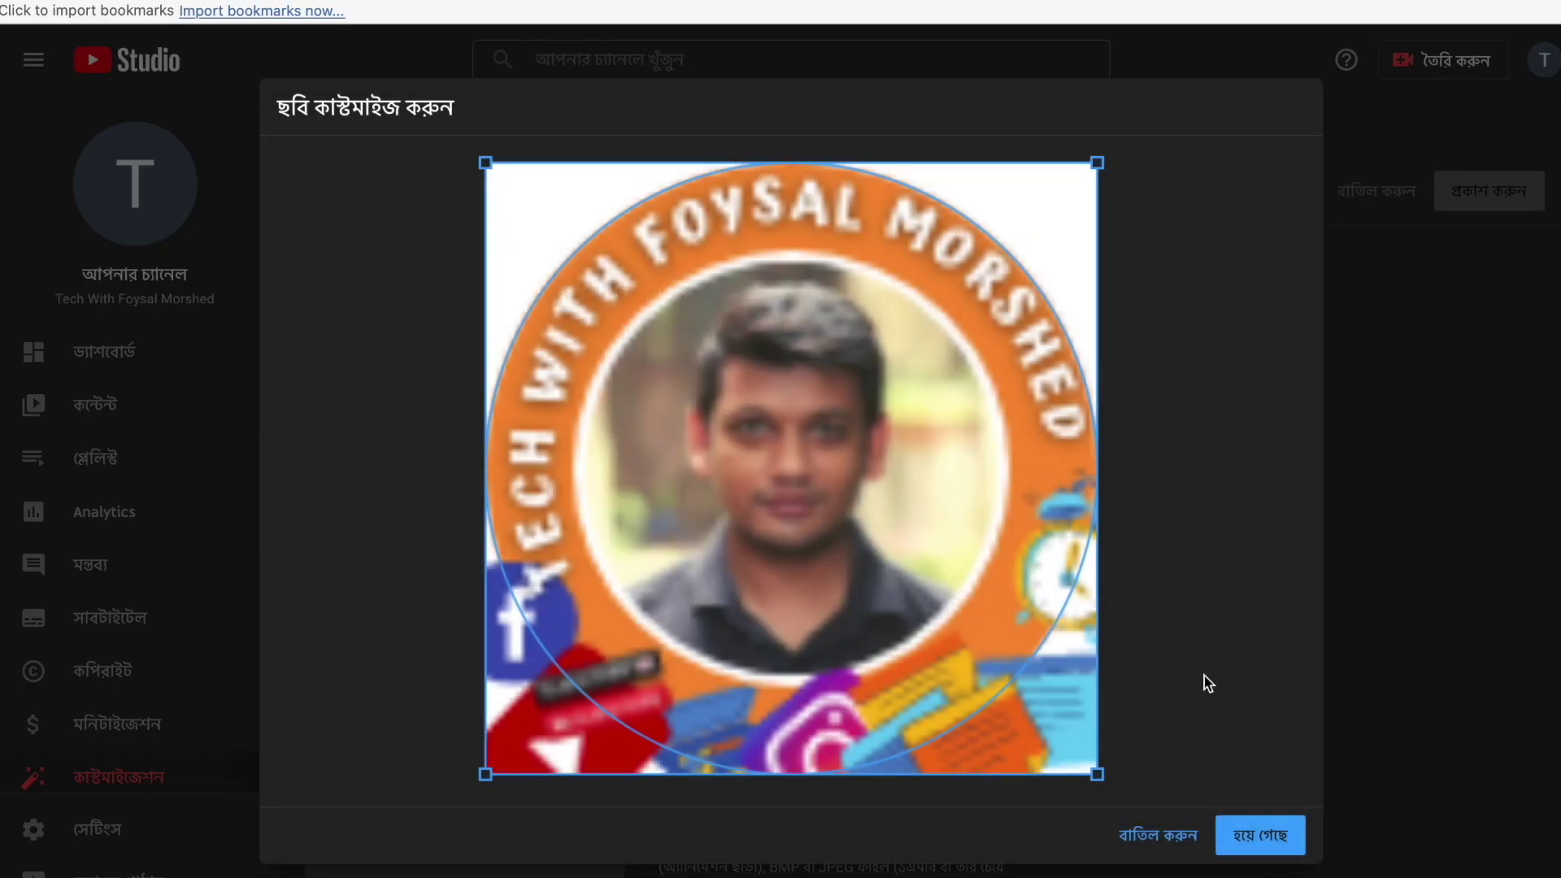
click(1271, 847)
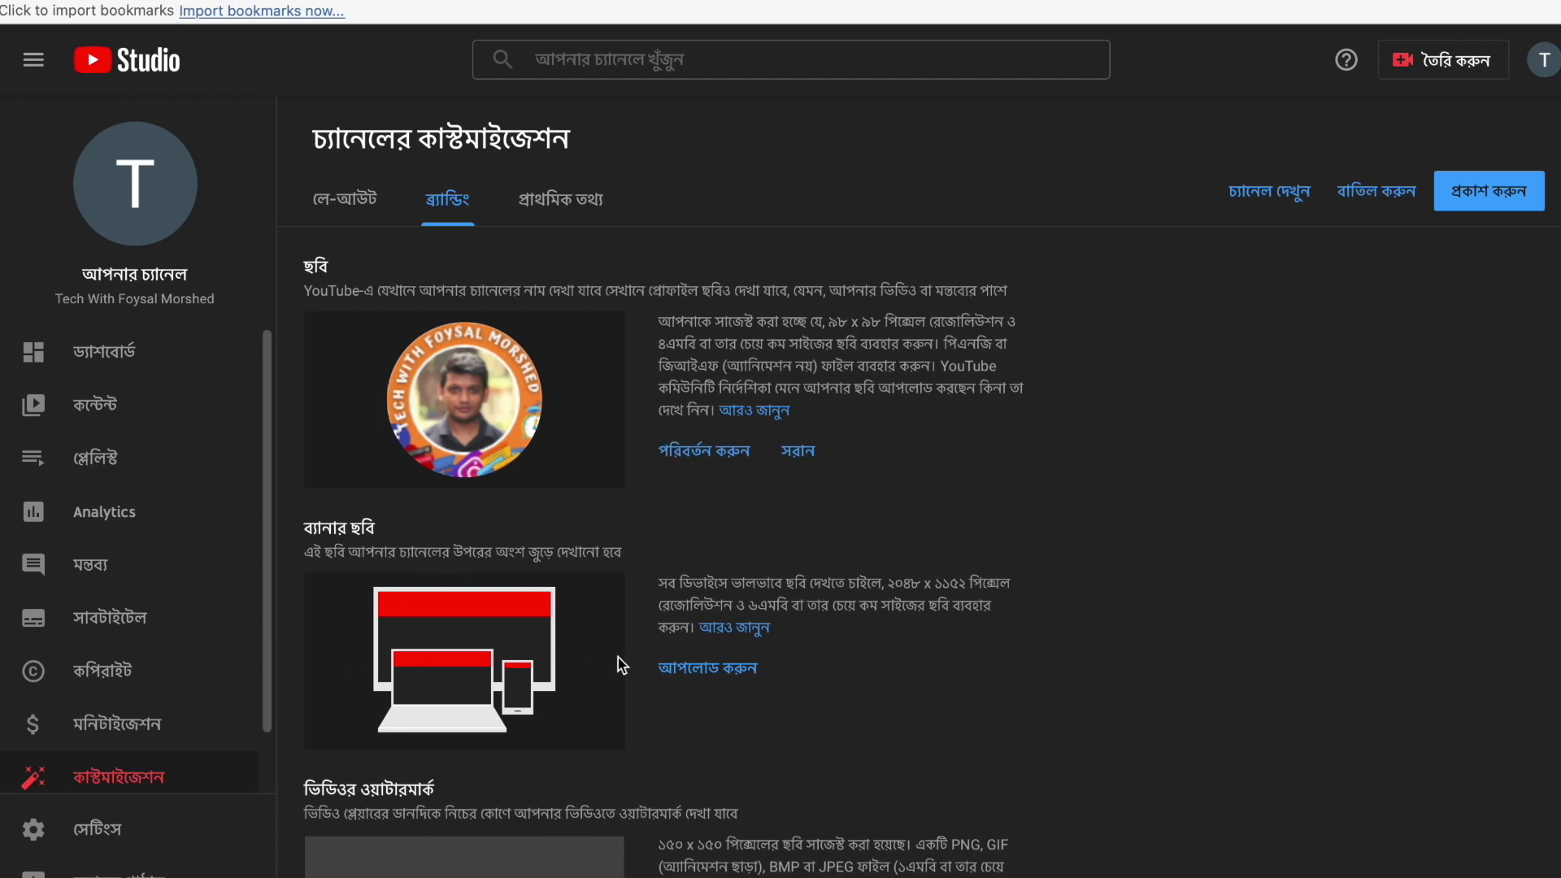
Step: Review the banner's recommended 2048 x 1152 size and 6 MB limit
drag(890, 583, 981, 584)
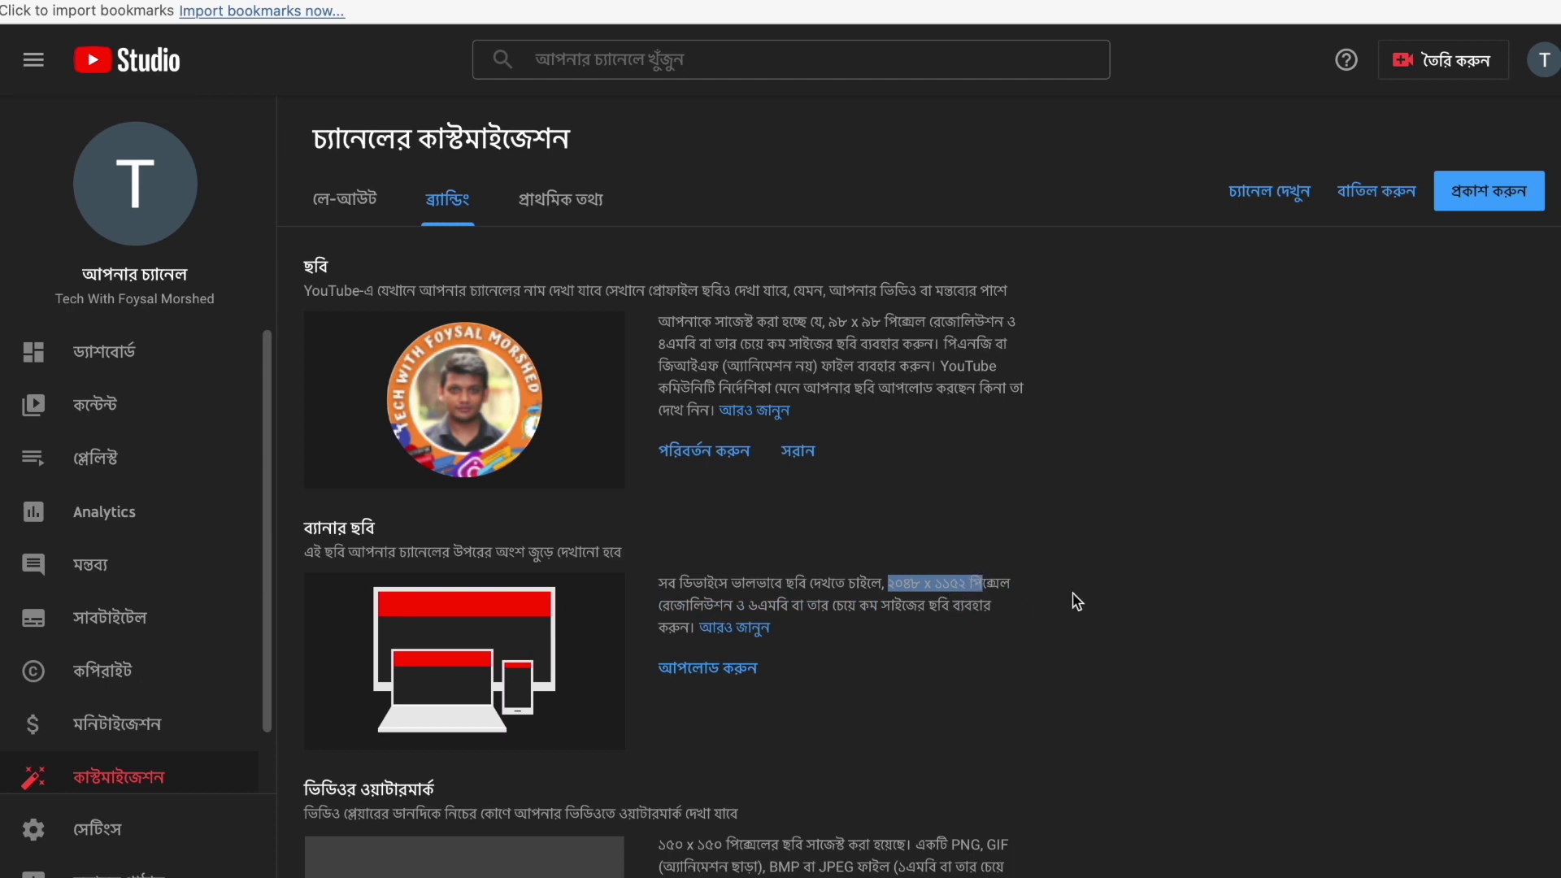
click(934, 606)
drag(887, 584, 961, 585)
click(951, 603)
drag(750, 606, 797, 609)
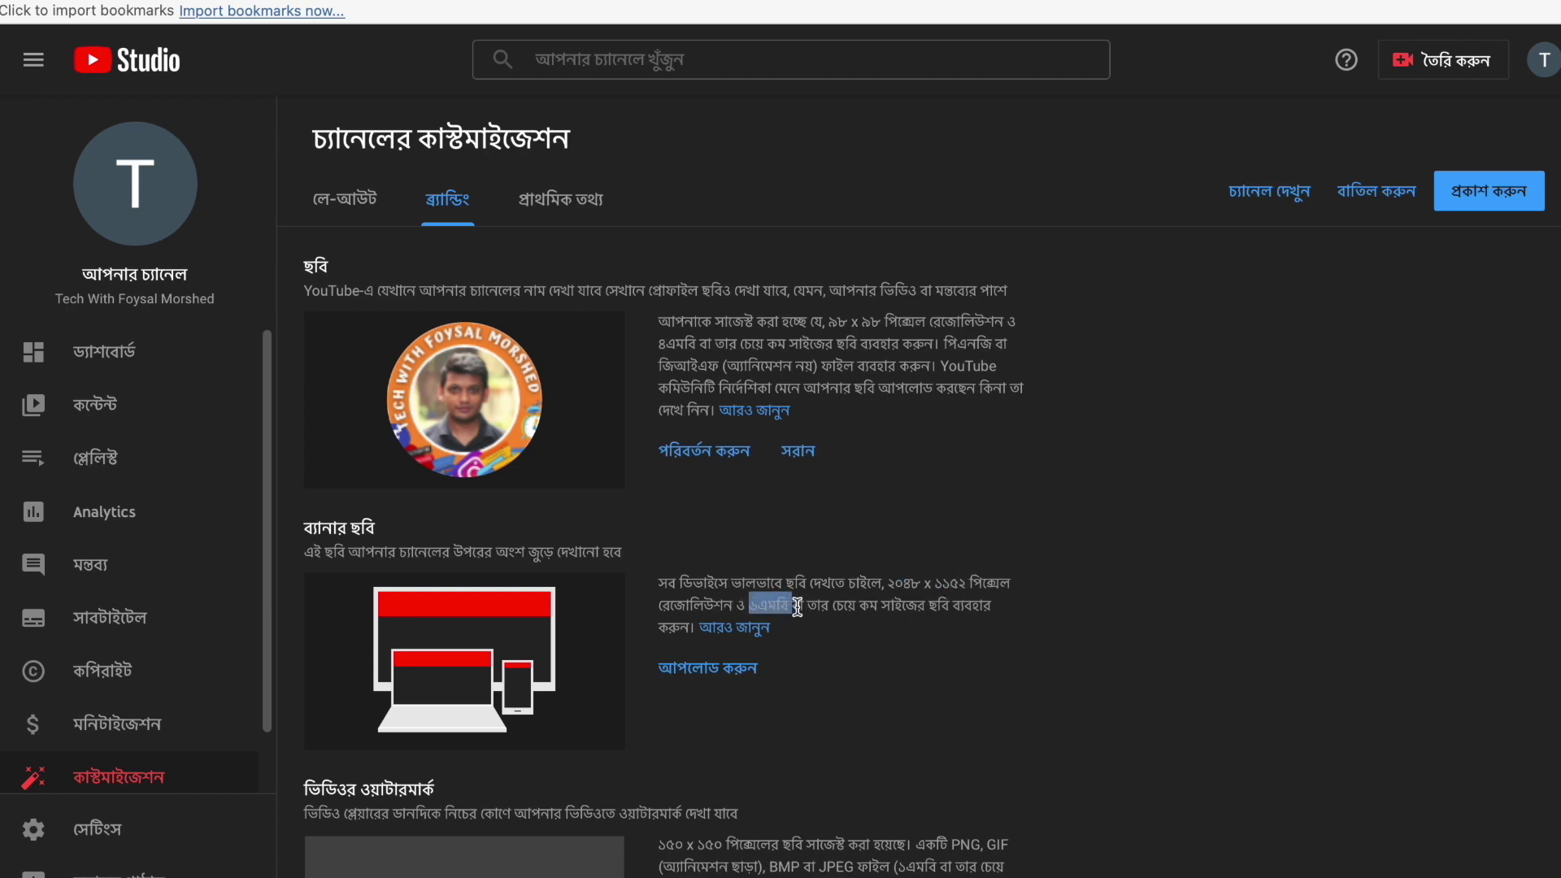
Step: Upload the leaf-patterned banner PNG and accept its crop
click(734, 674)
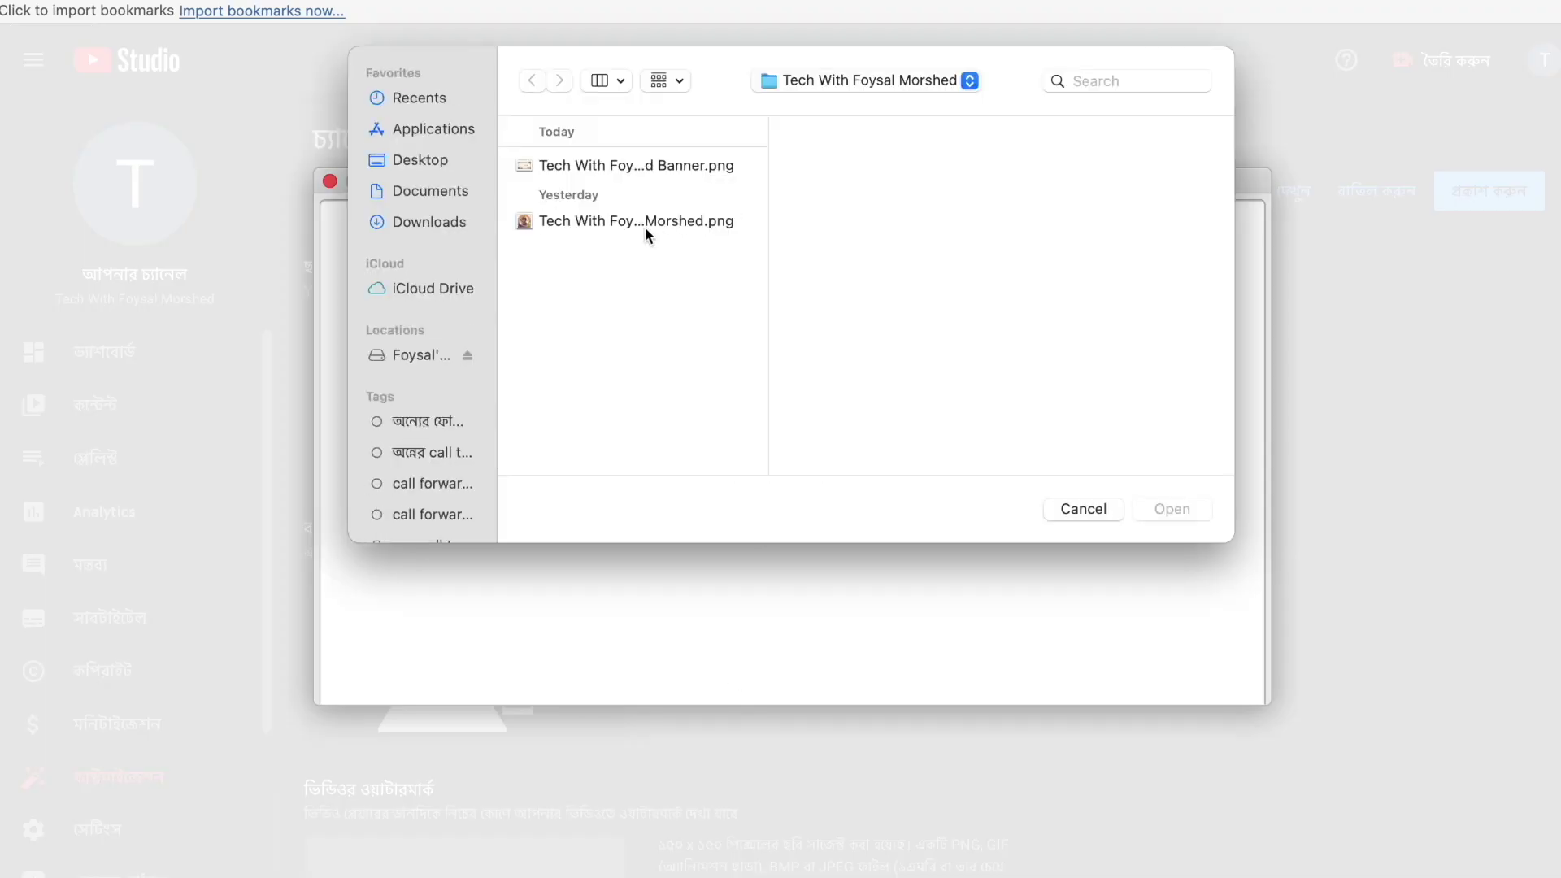
click(650, 169)
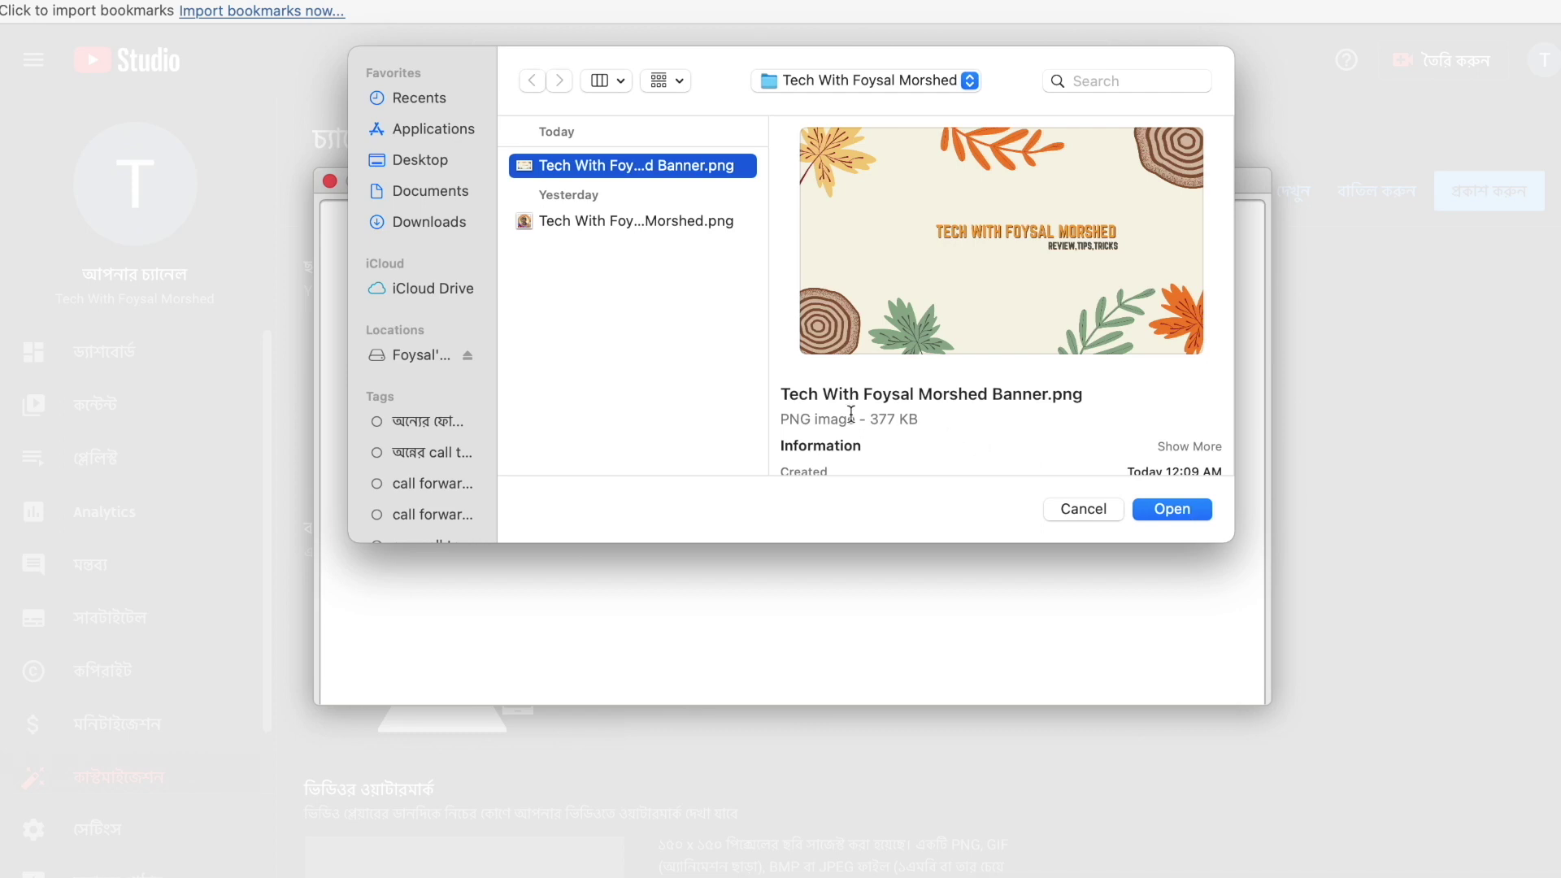
click(1172, 509)
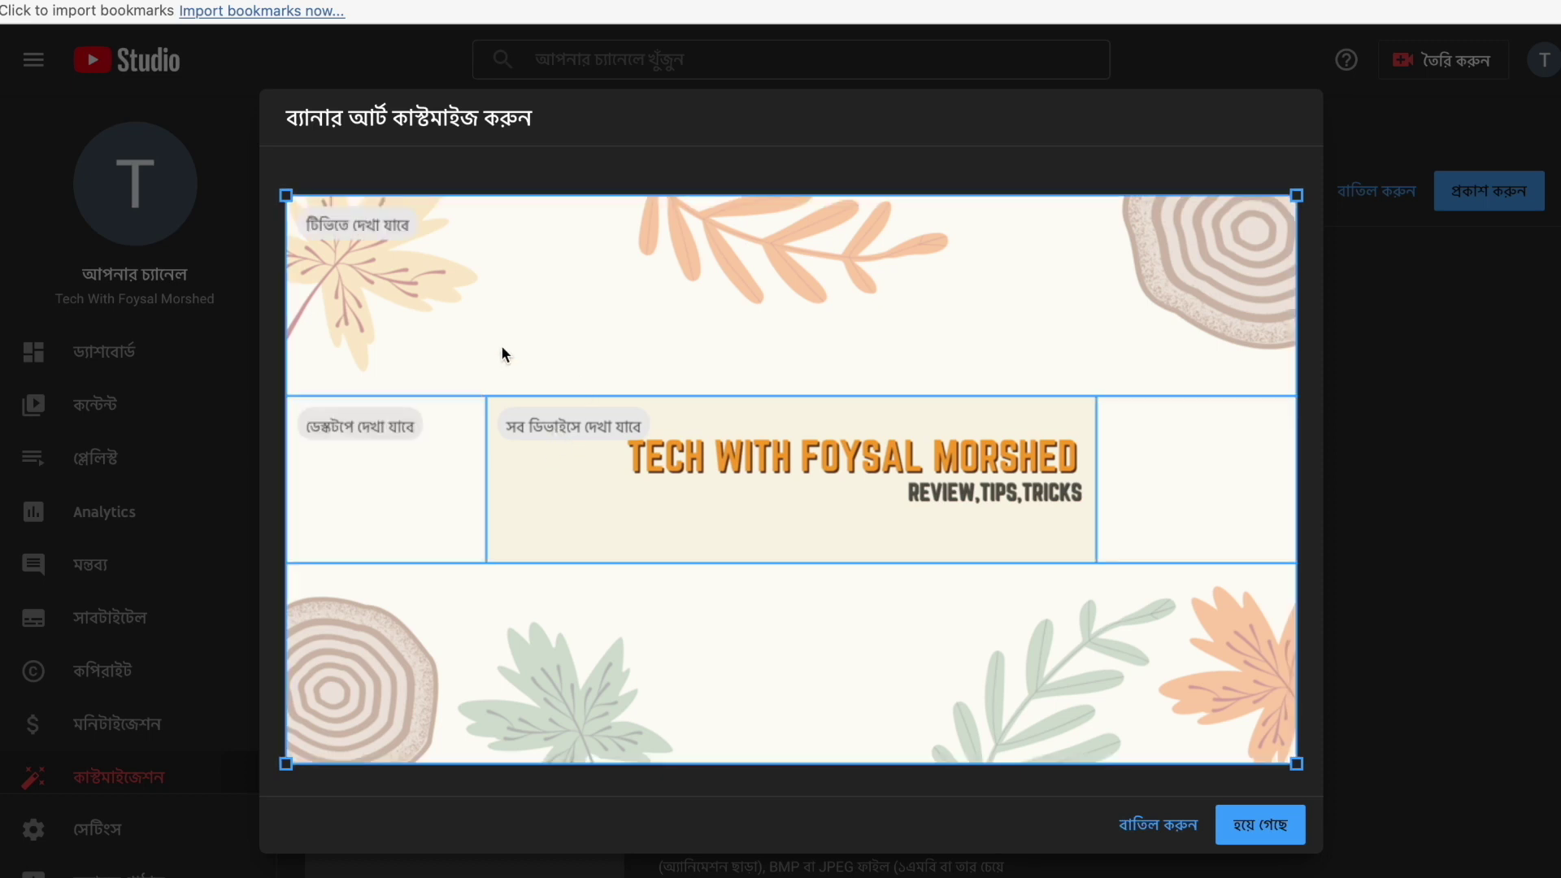
click(1286, 843)
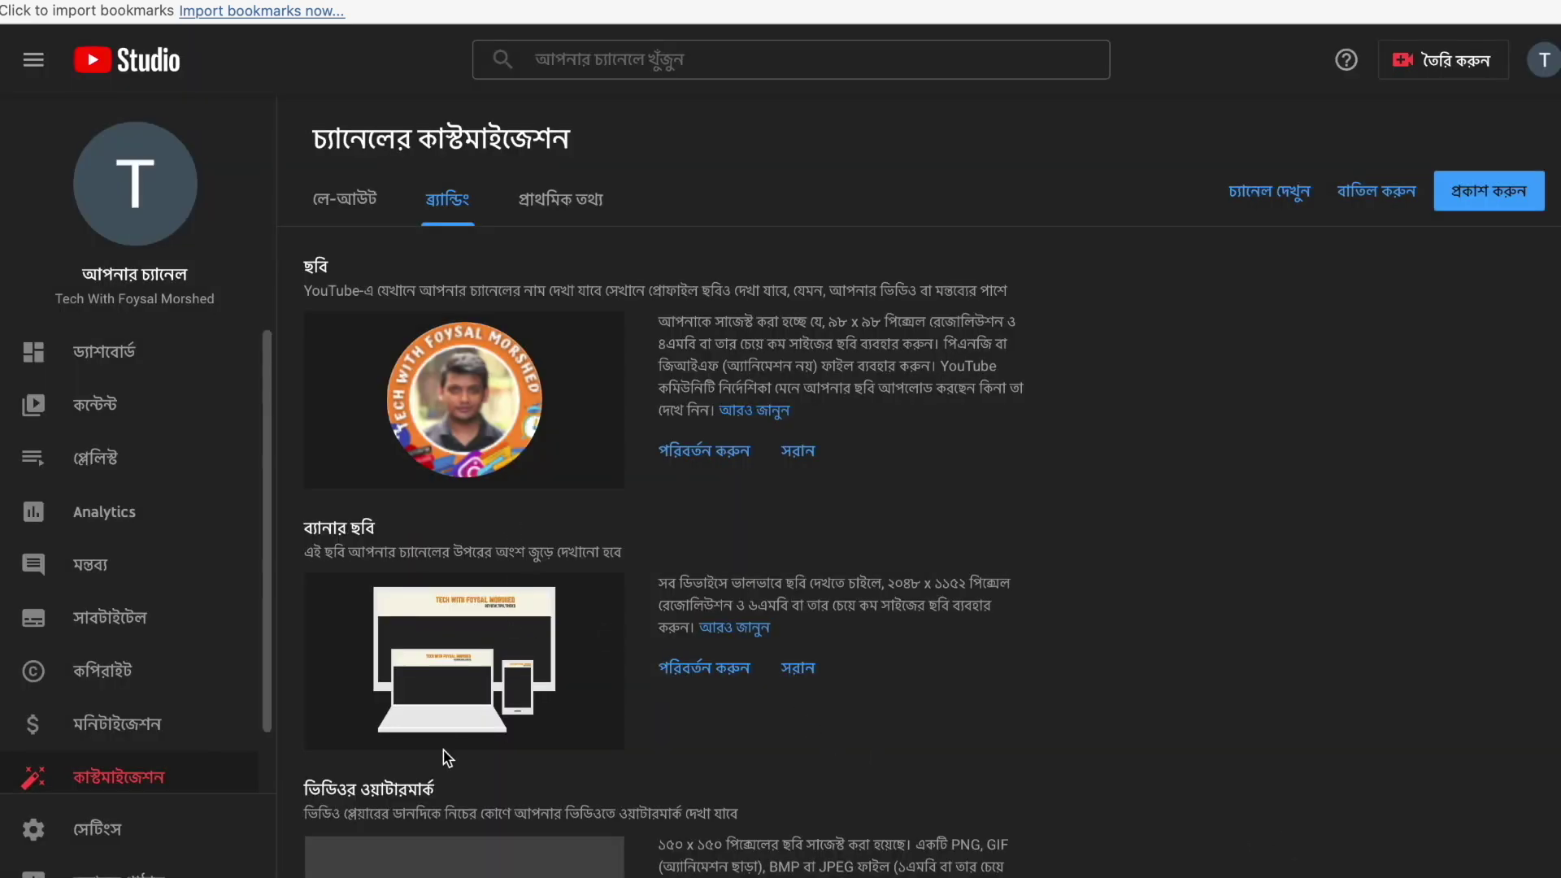
Step: Upload the red Subscribe Now JPEG as the video watermark
scroll(446, 765, down, 2)
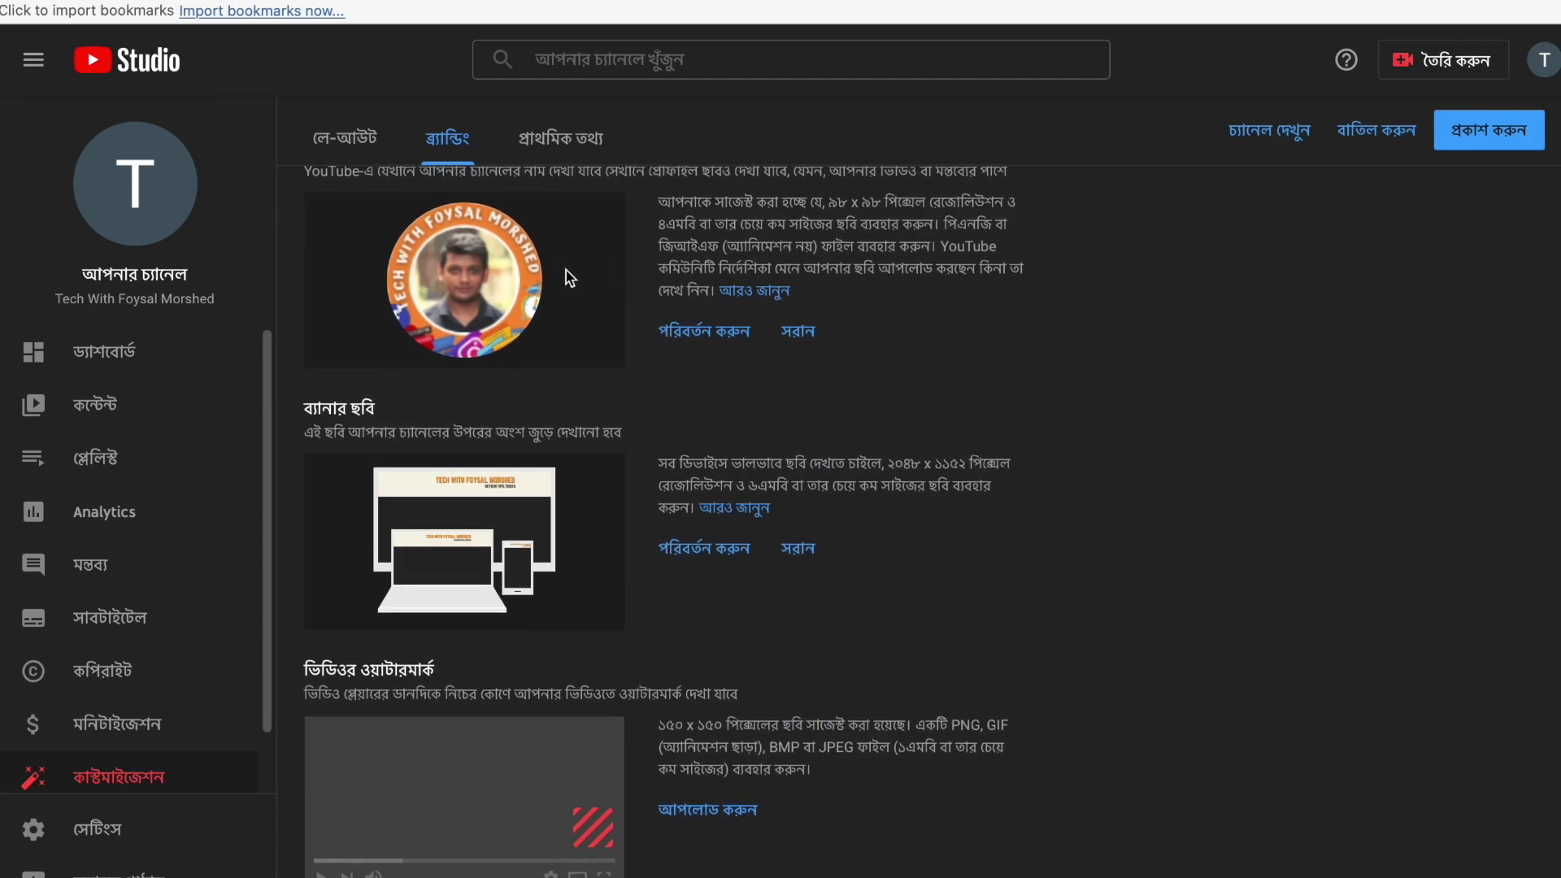
scroll(573, 278, up, 1)
scroll(491, 586, down, 1)
click(695, 812)
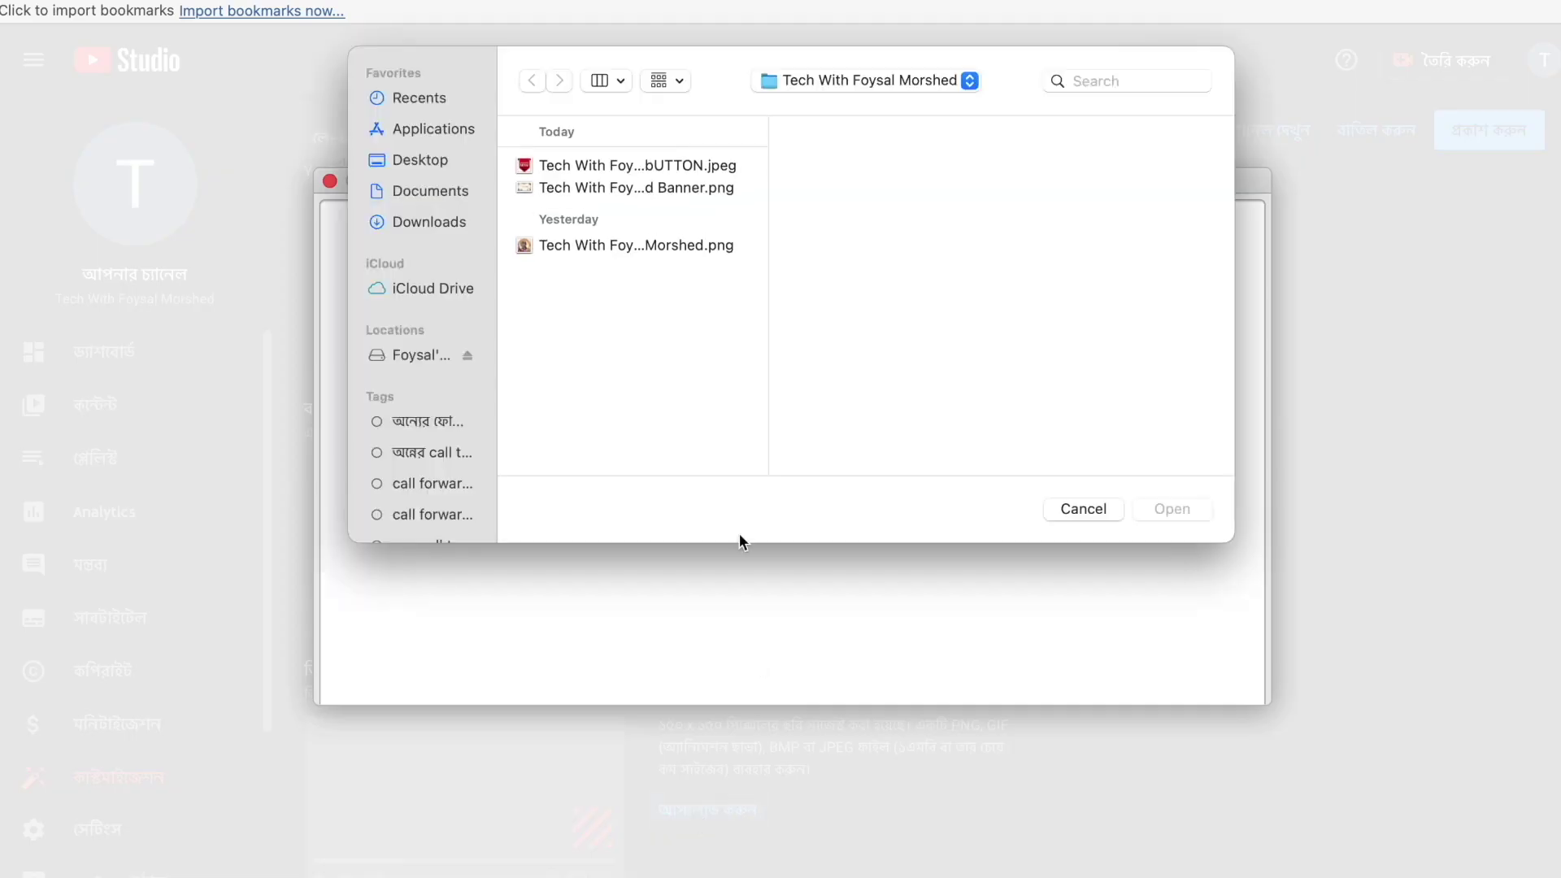
click(677, 169)
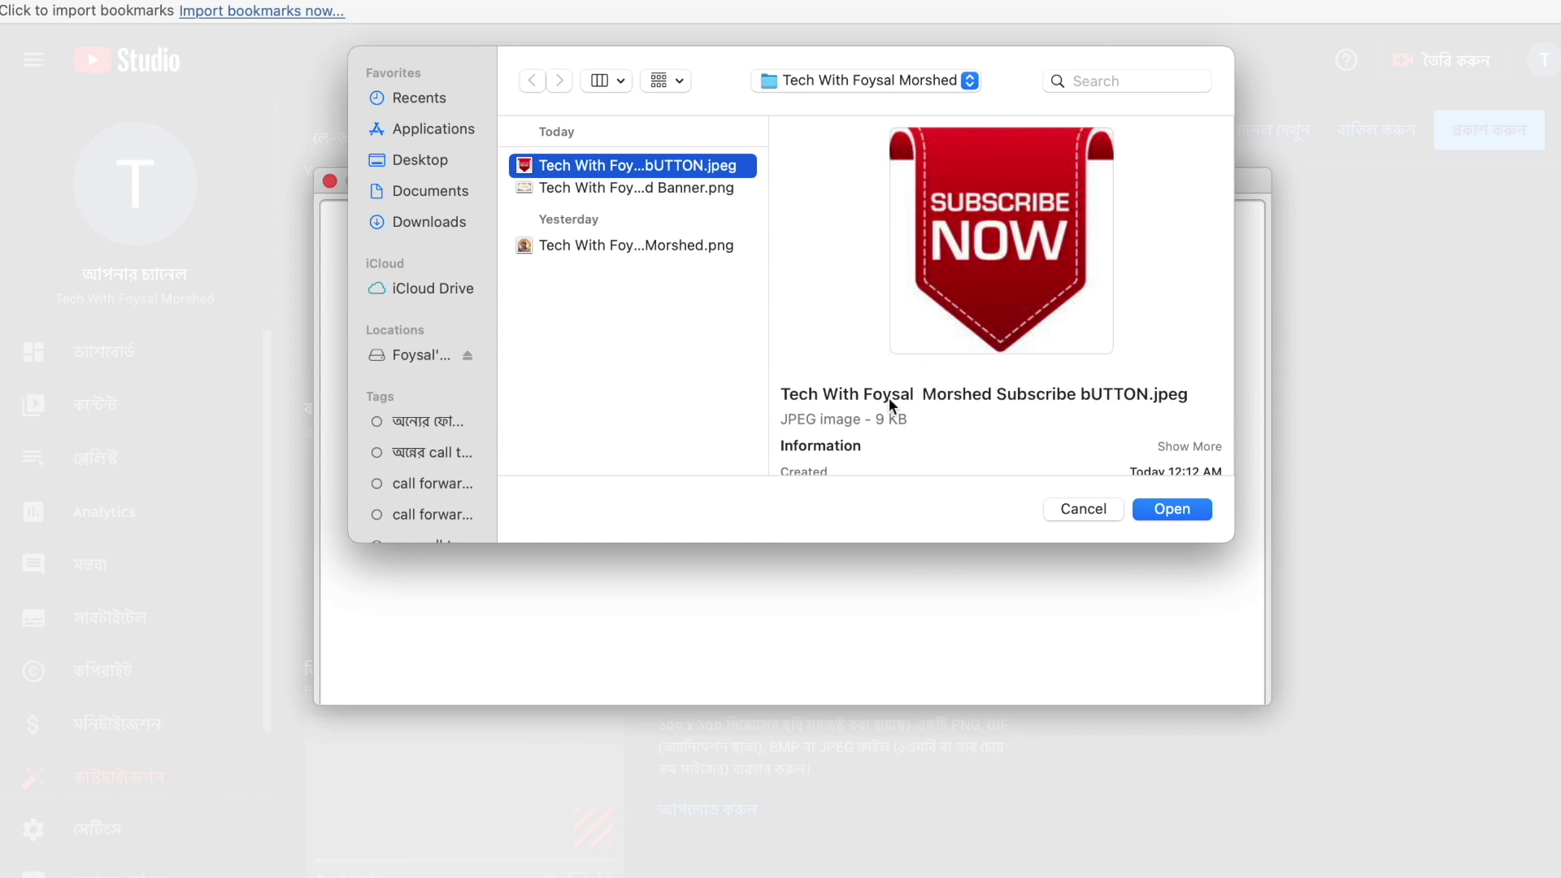
click(1176, 507)
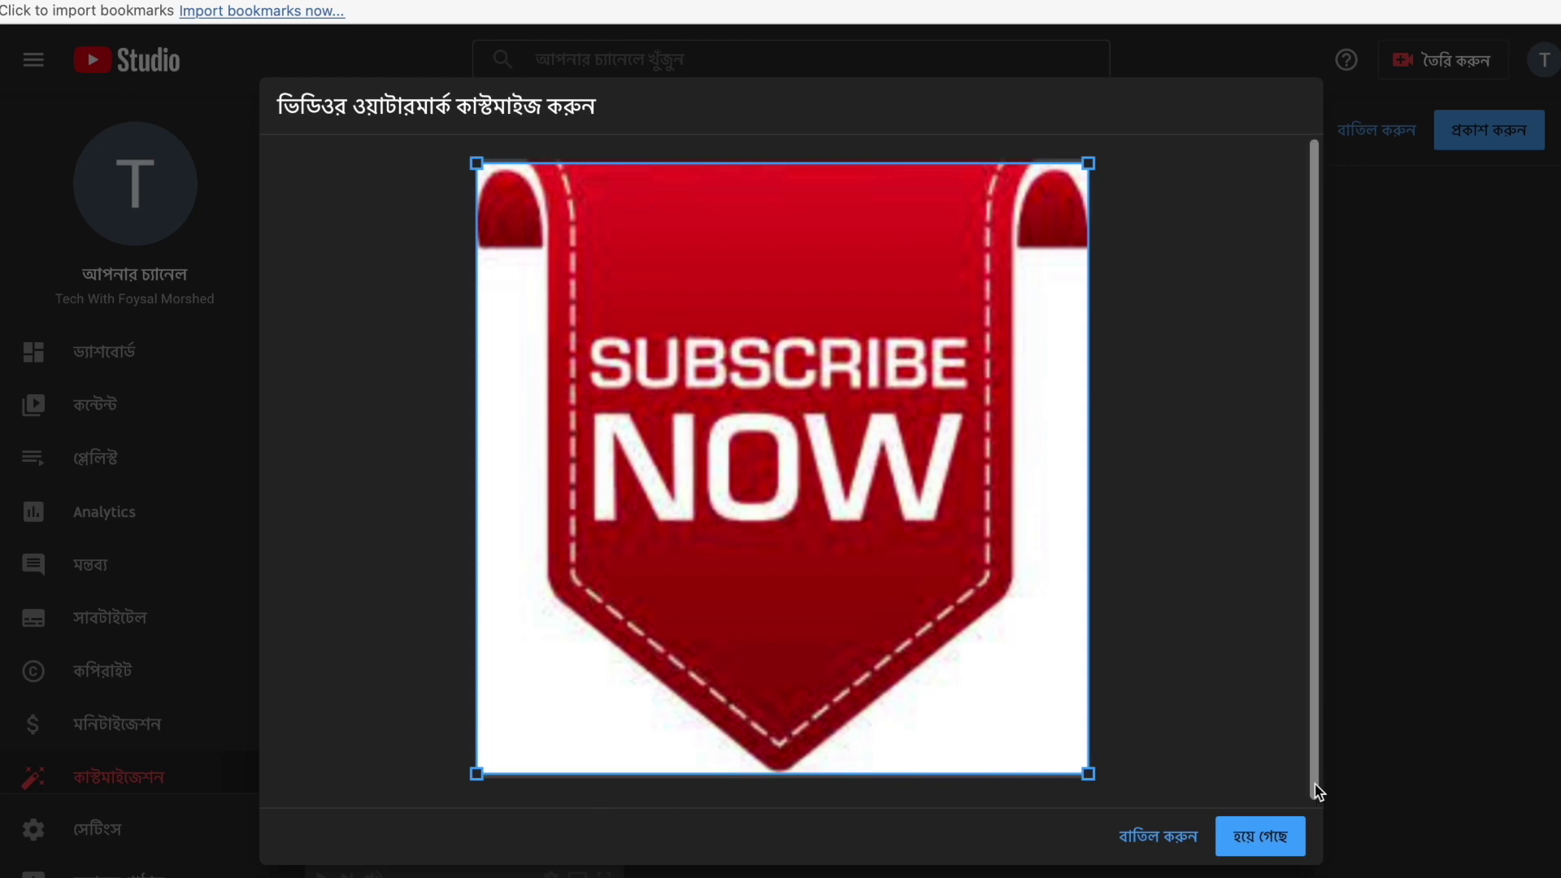
click(1279, 837)
Step: Try custom-start and entire-video watermark timing, then remove the watermark and publish
scroll(742, 689, down, 1)
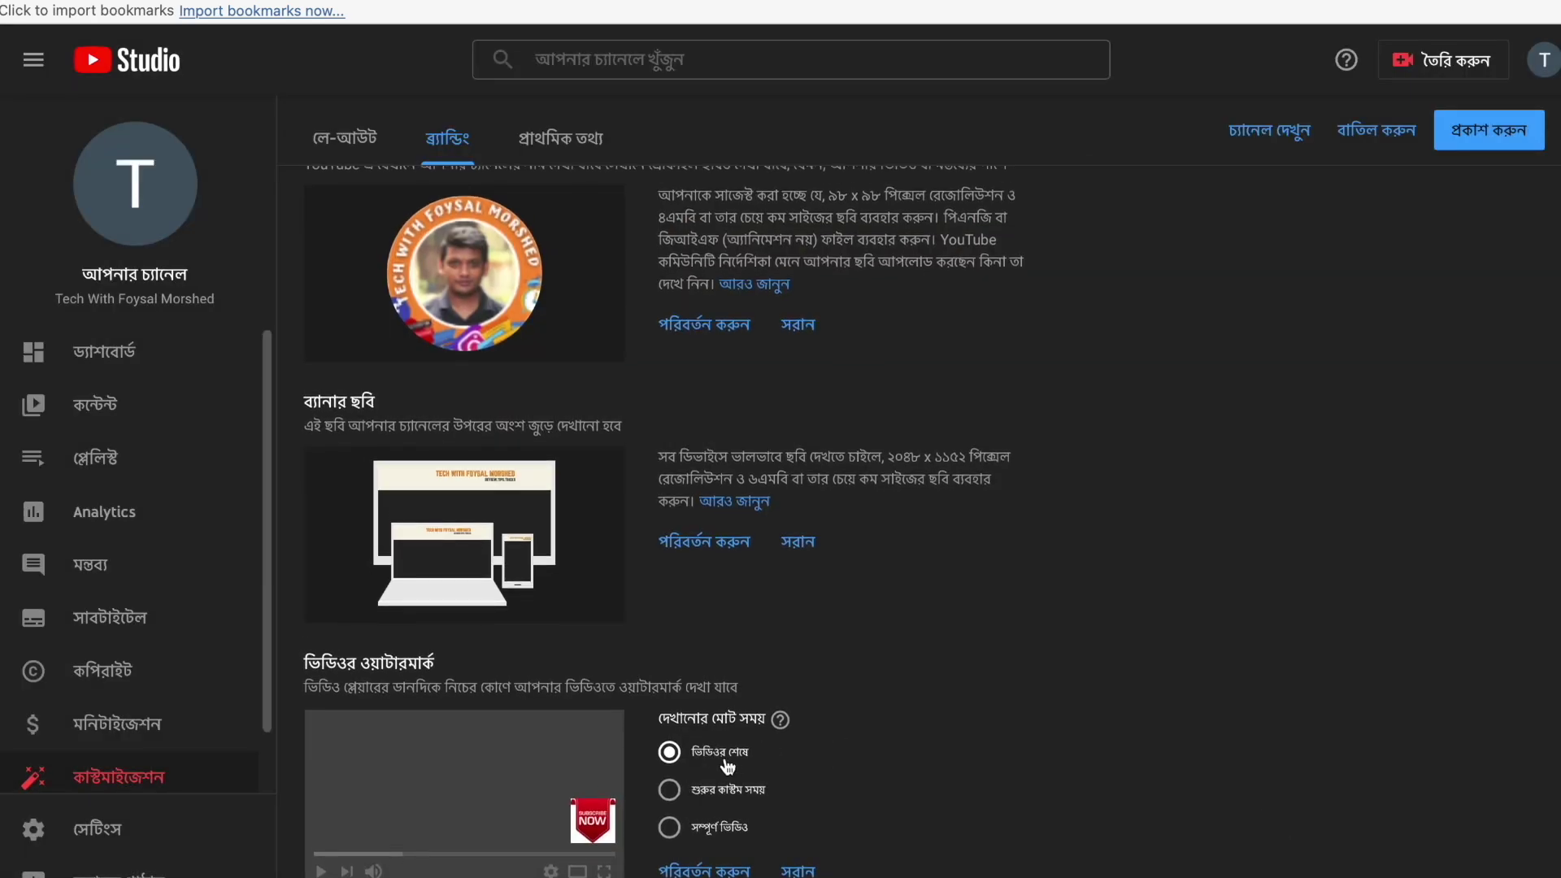
click(749, 793)
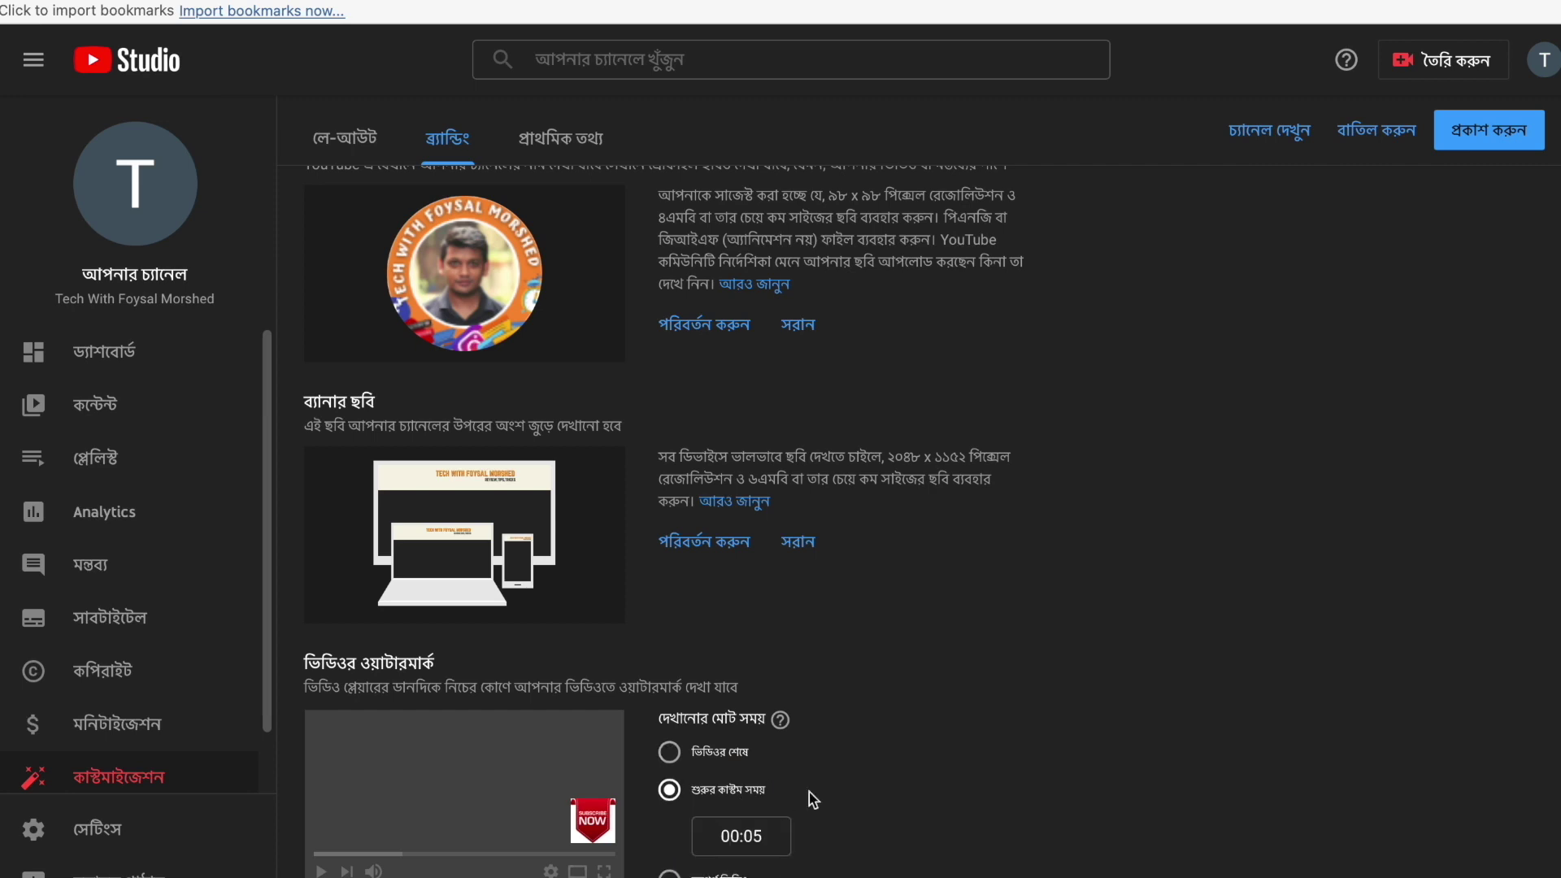
scroll(813, 787, down, 1)
click(750, 830)
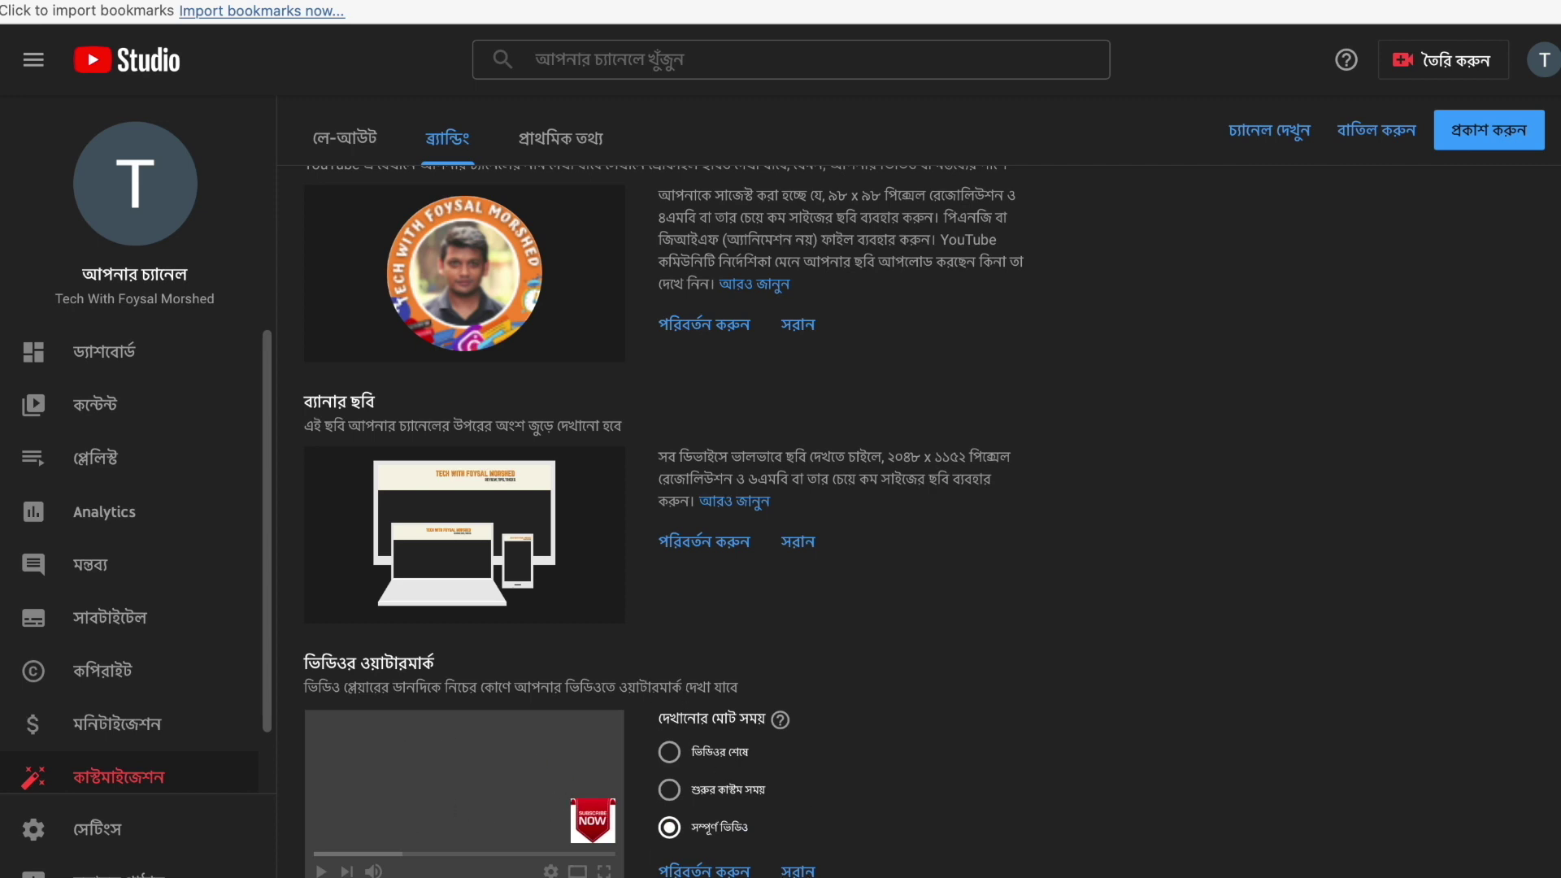
click(800, 868)
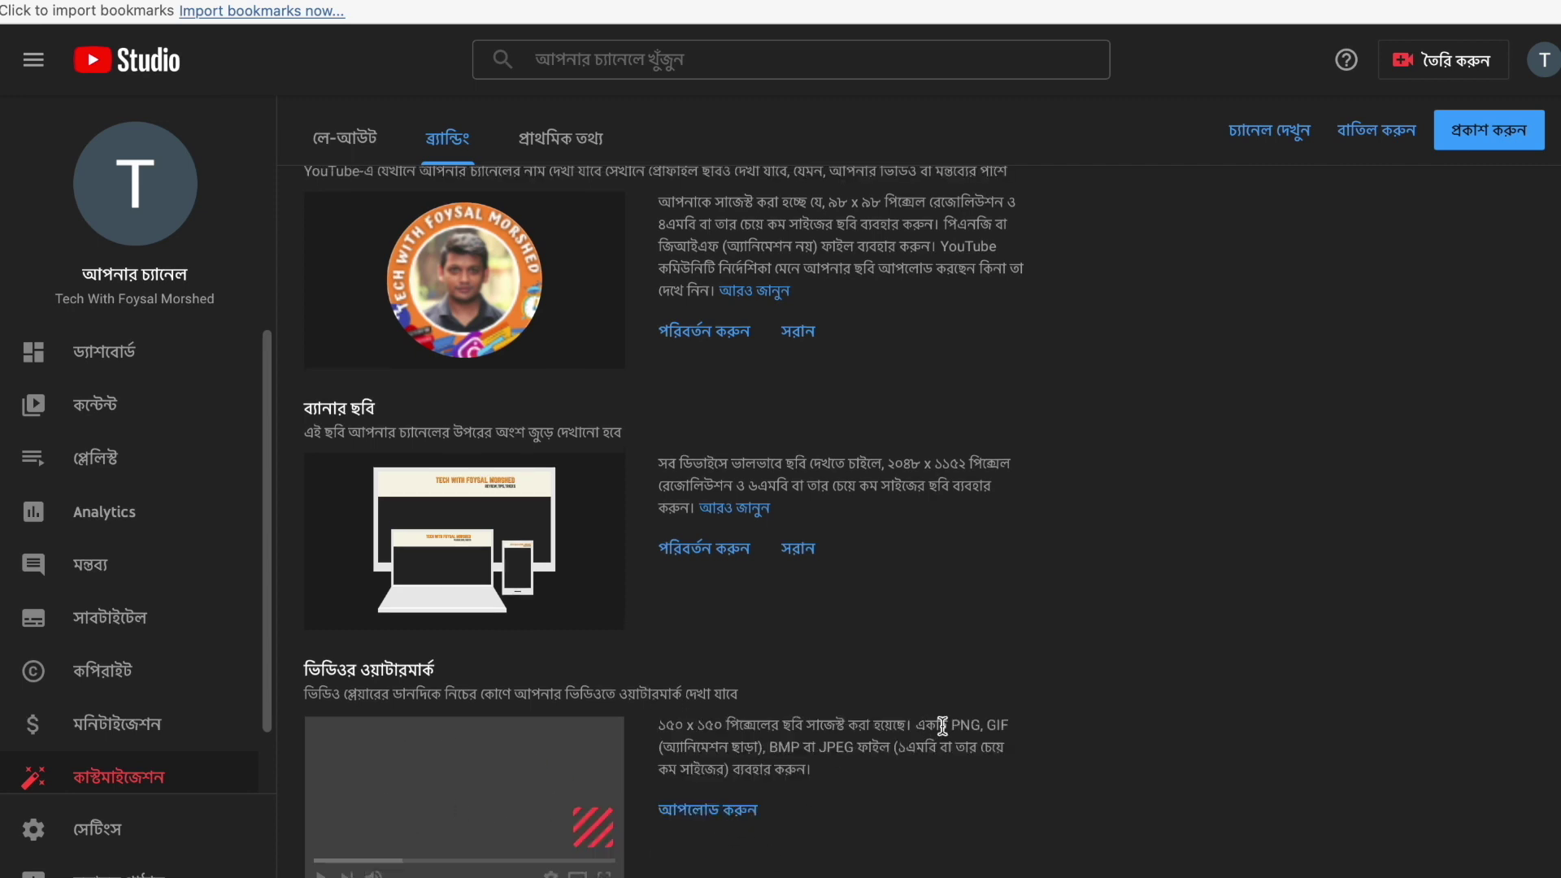
click(1501, 135)
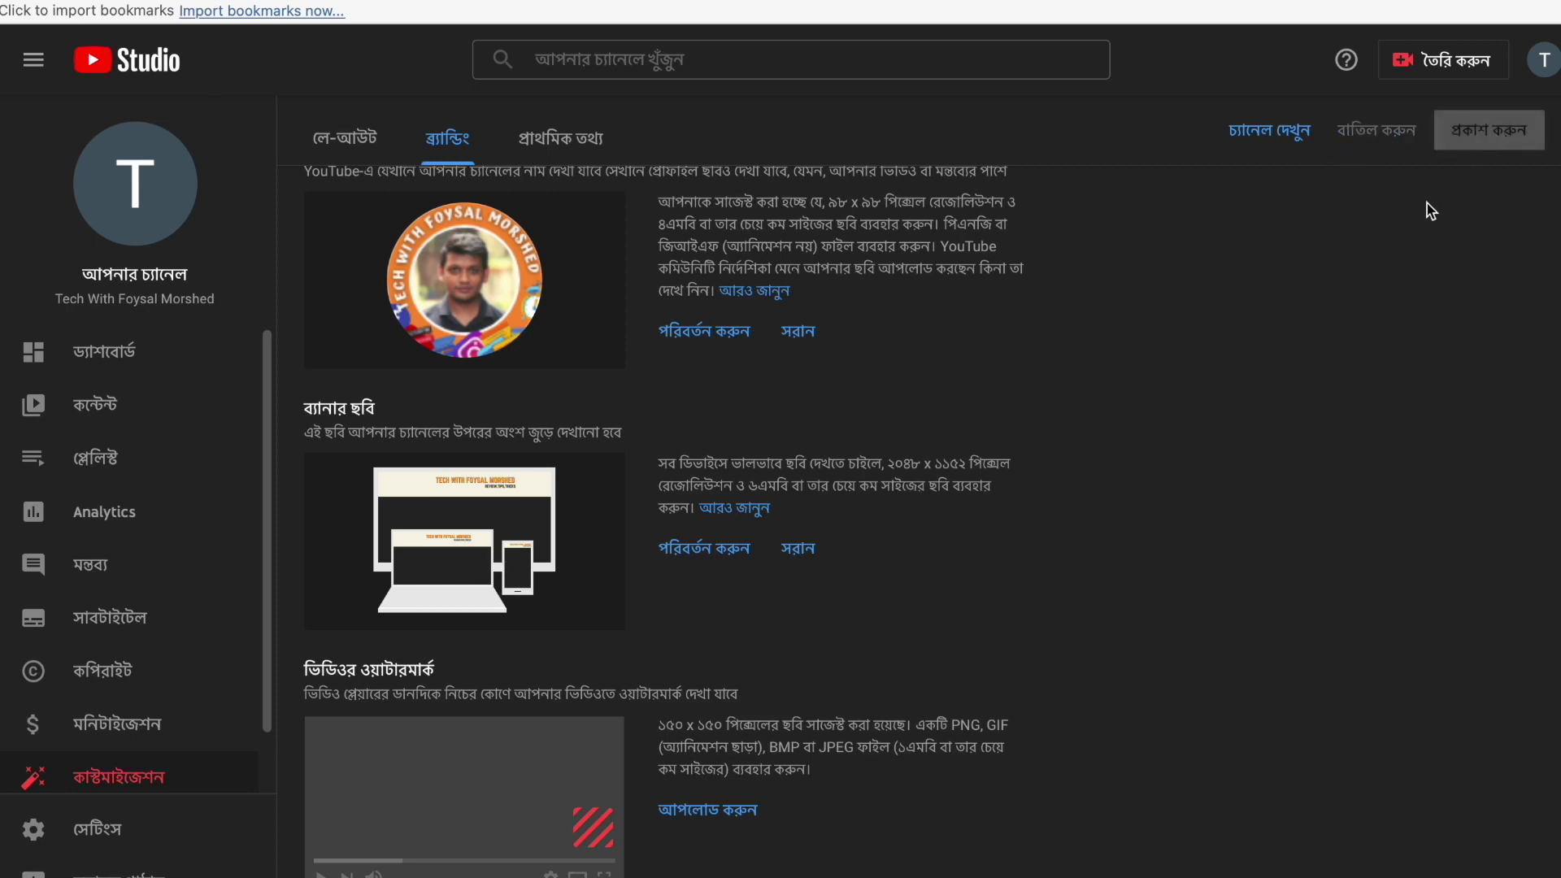
Step: Open the public channel page and scroll to check the new banner and avatar
click(1294, 140)
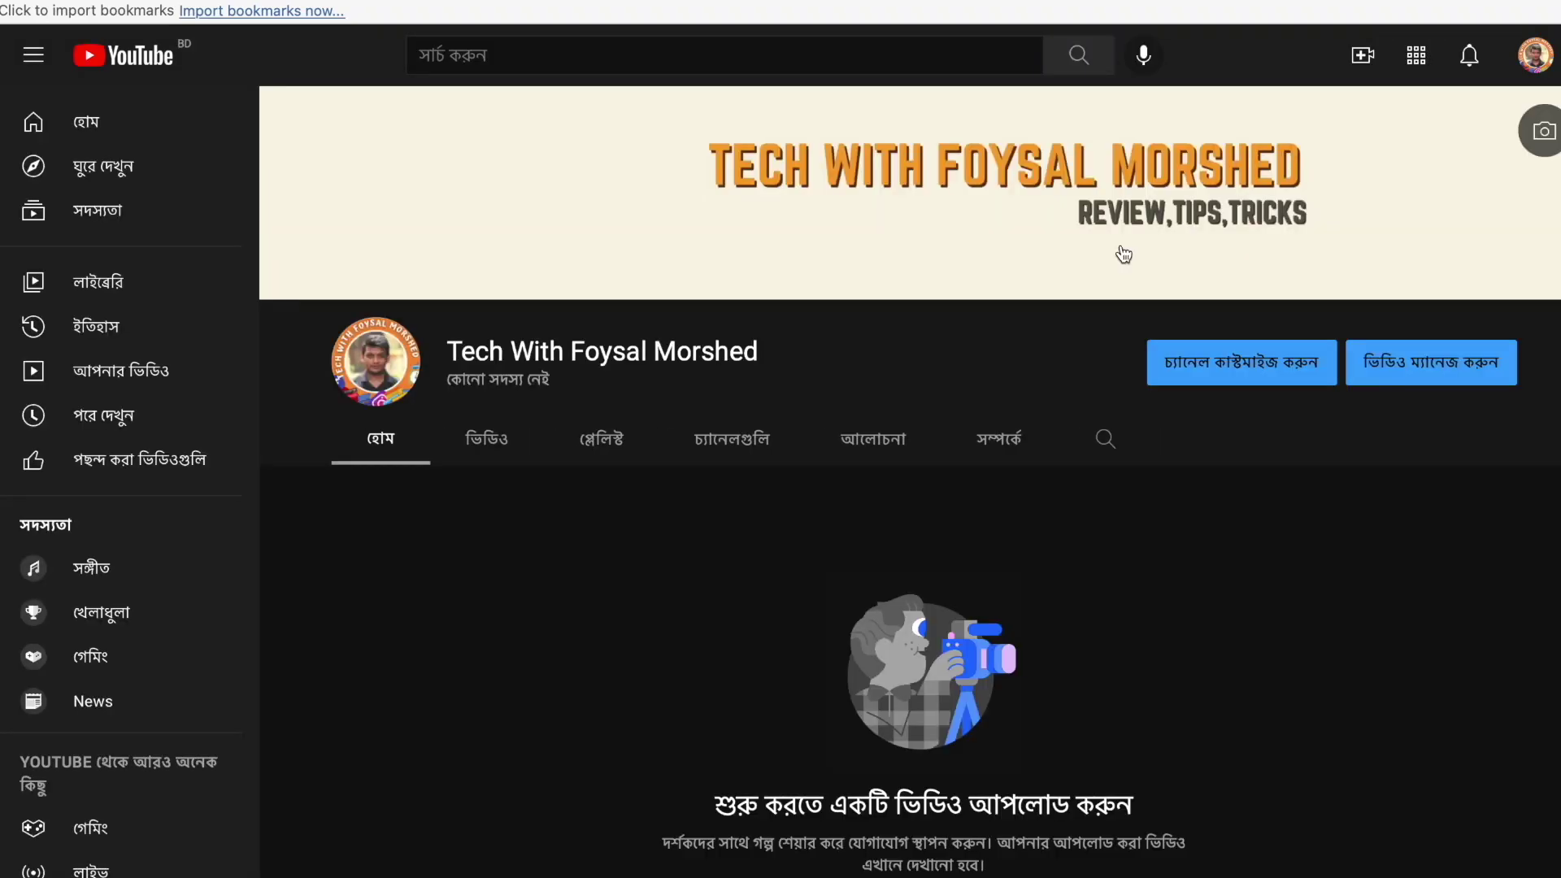
scroll(870, 352, down, 3)
scroll(867, 349, up, 3)
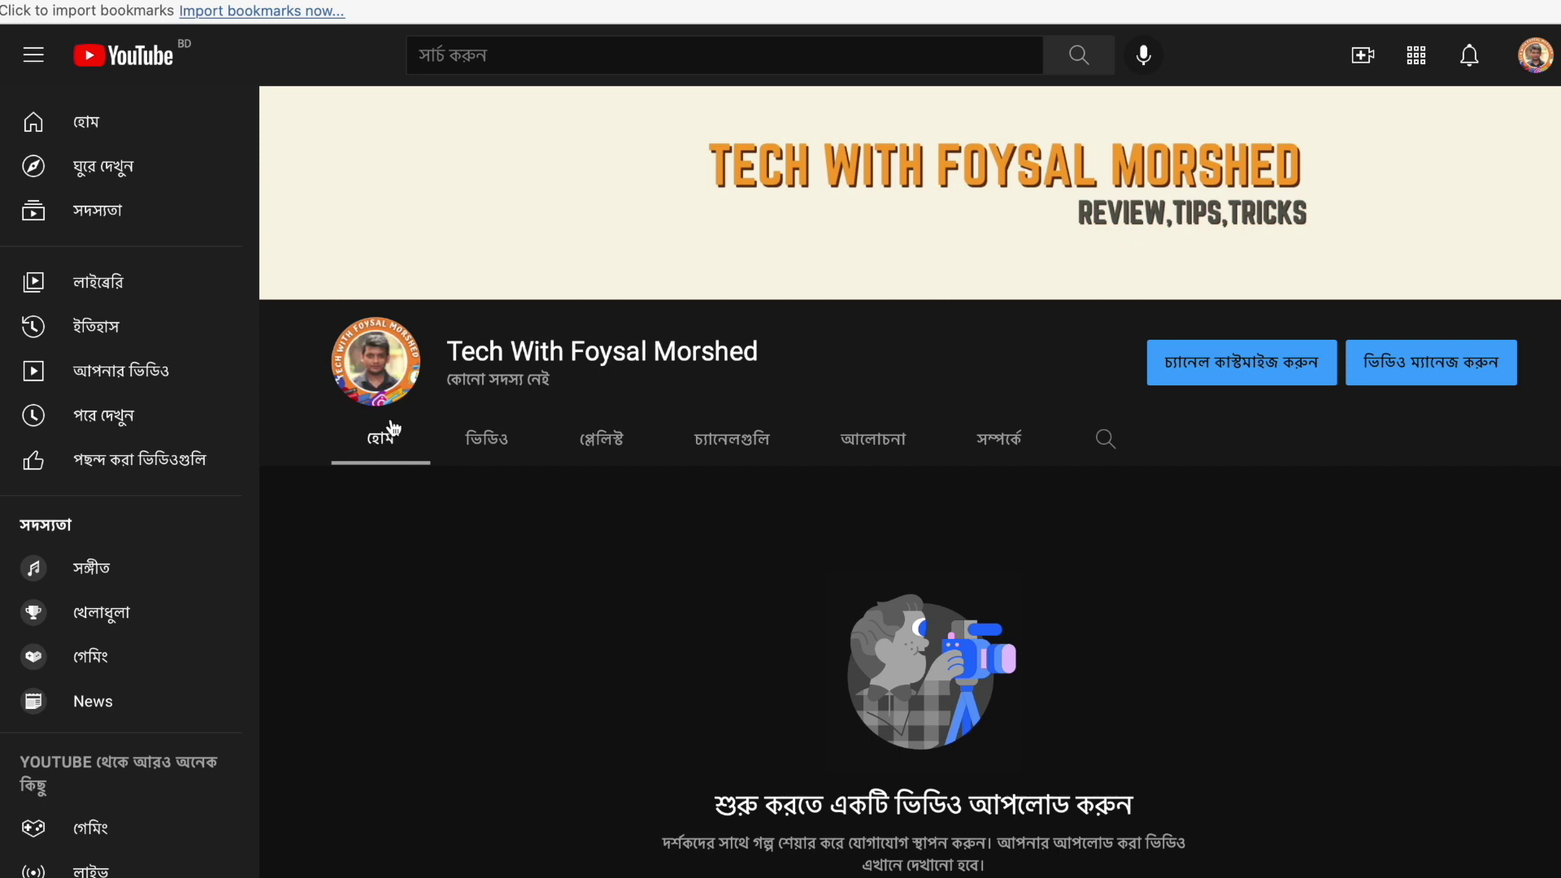
scroll(1390, 658, down, 2)
scroll(1390, 658, up, 2)
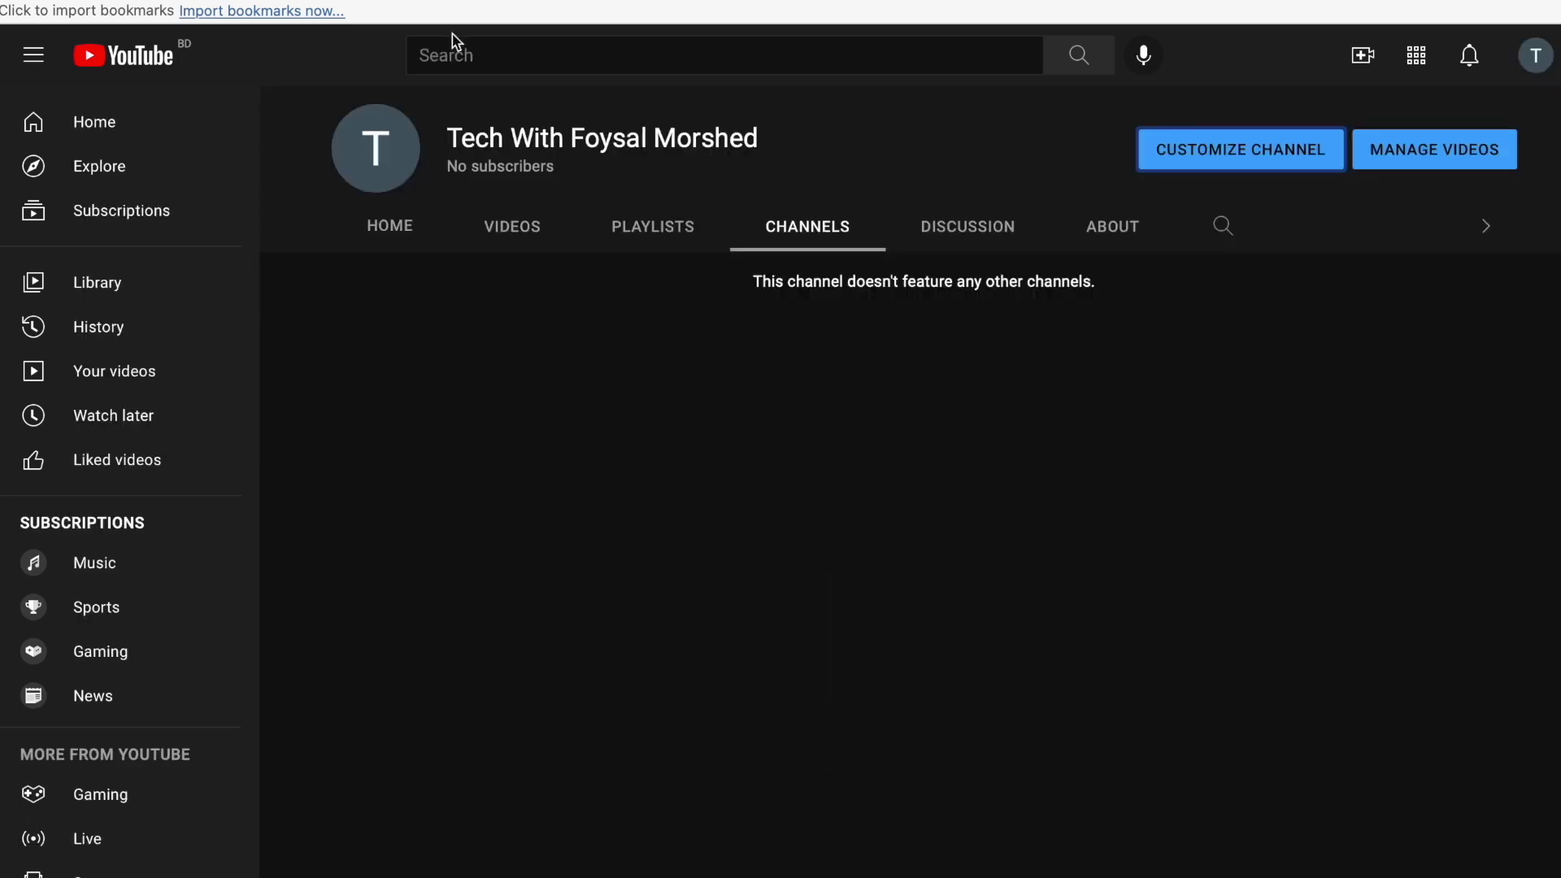
scroll(843, 334, down, 2)
scroll(850, 354, up, 2)
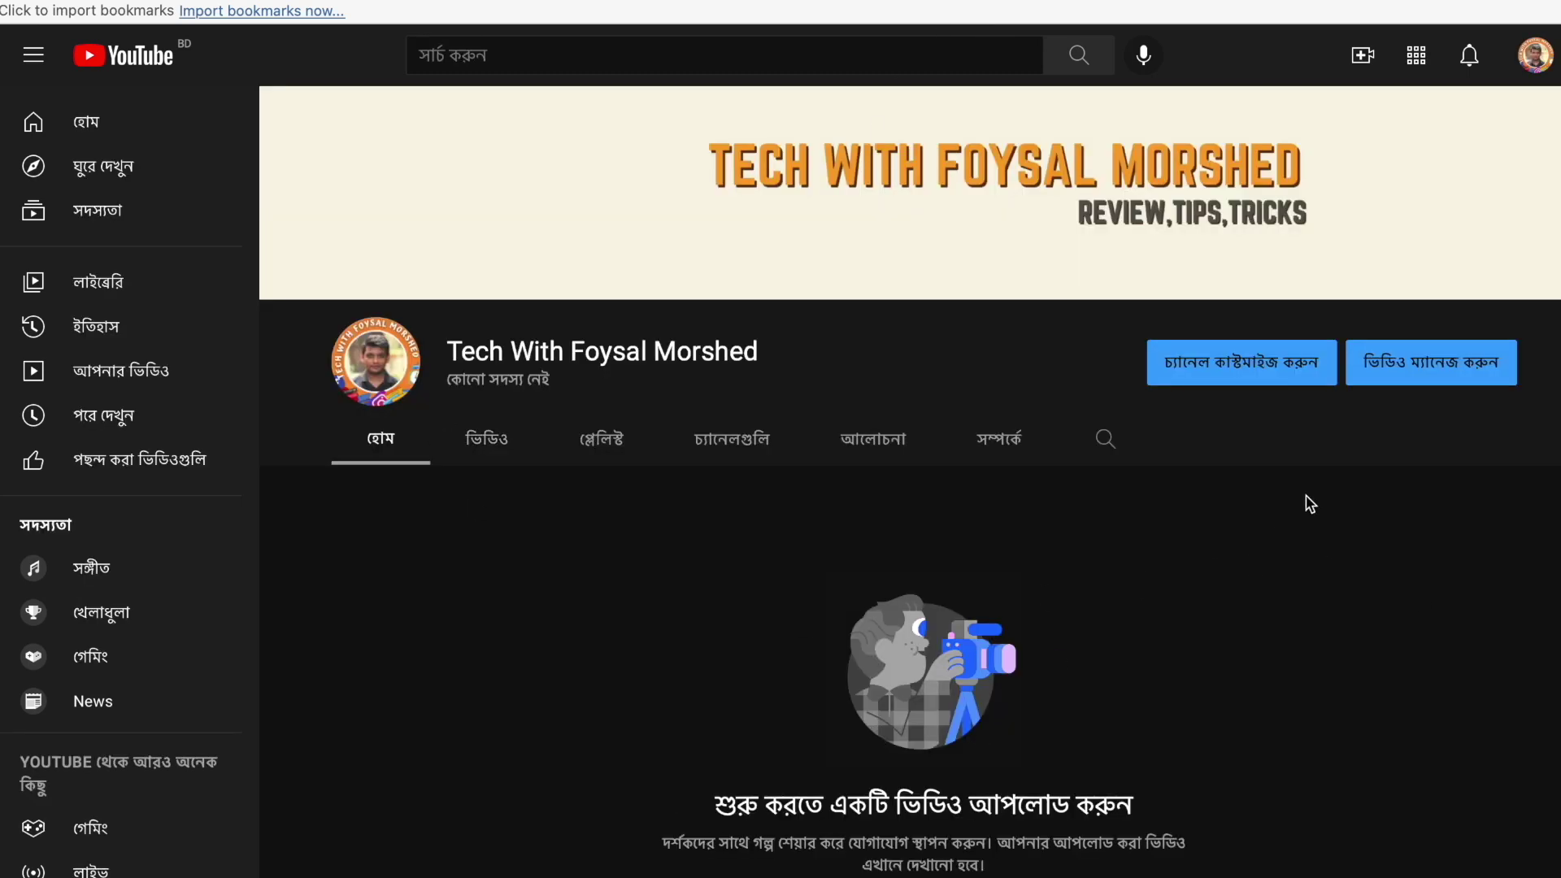
Step: Return to channel customization, dismiss the welcome and dark-theme notices, and open Basic info
click(1287, 372)
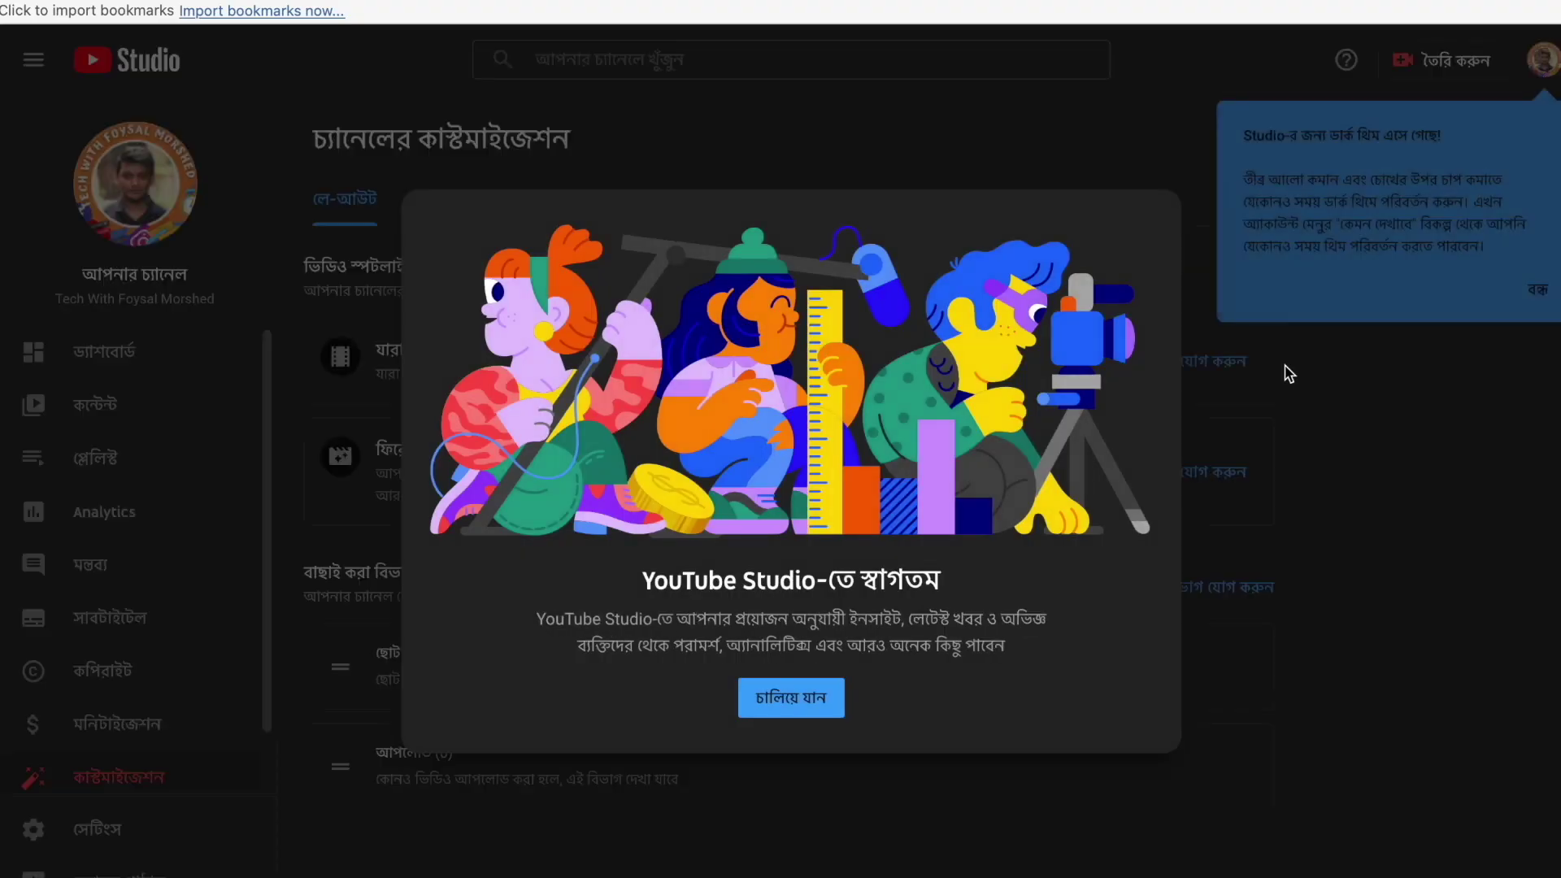
click(773, 706)
click(1541, 293)
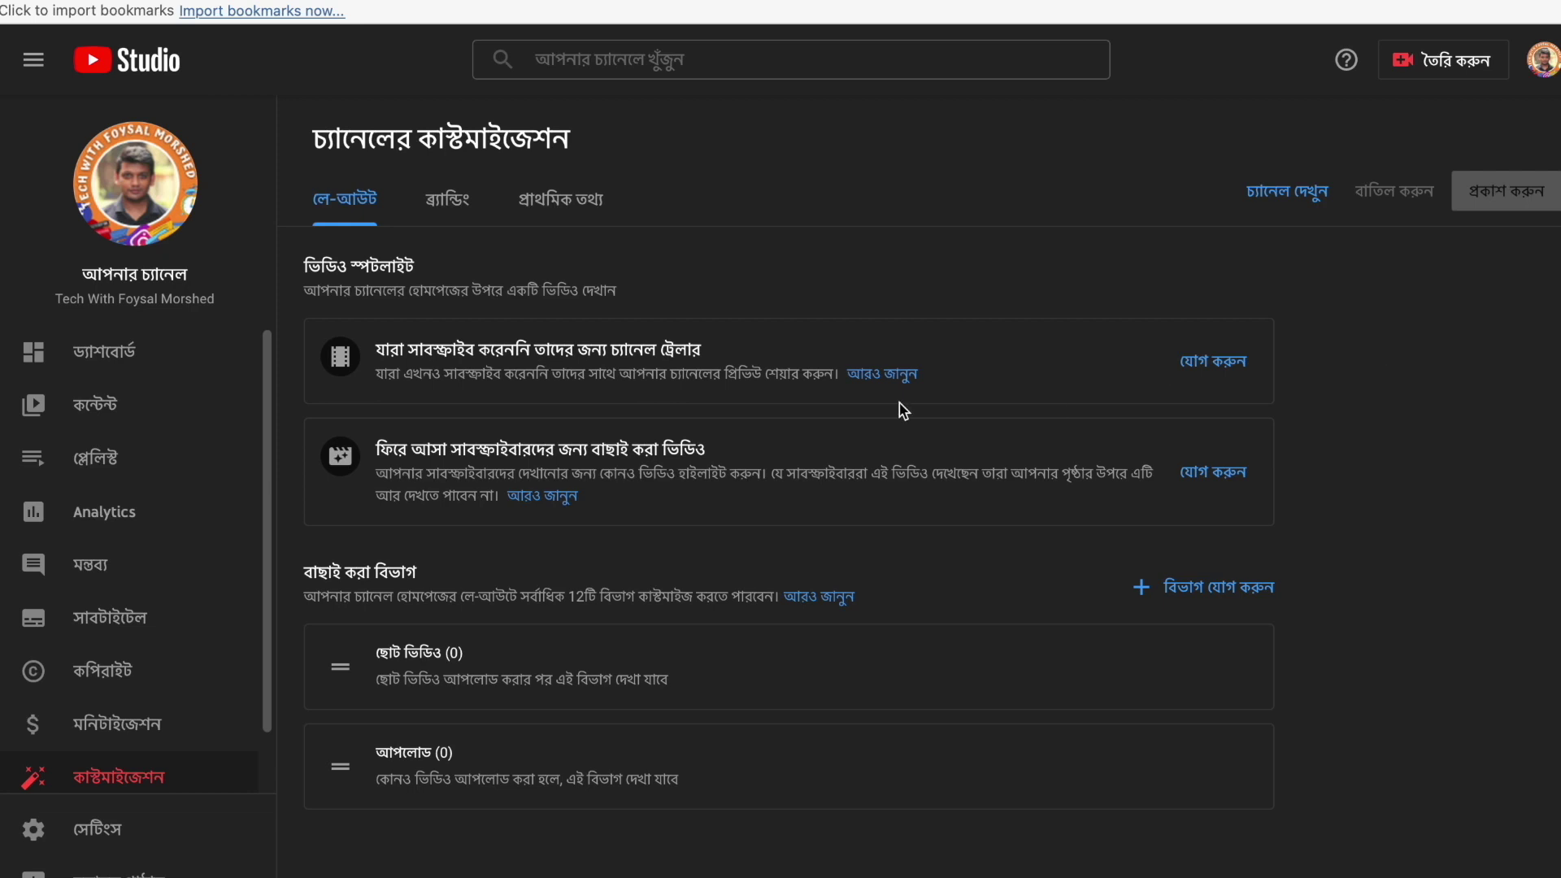
click(578, 203)
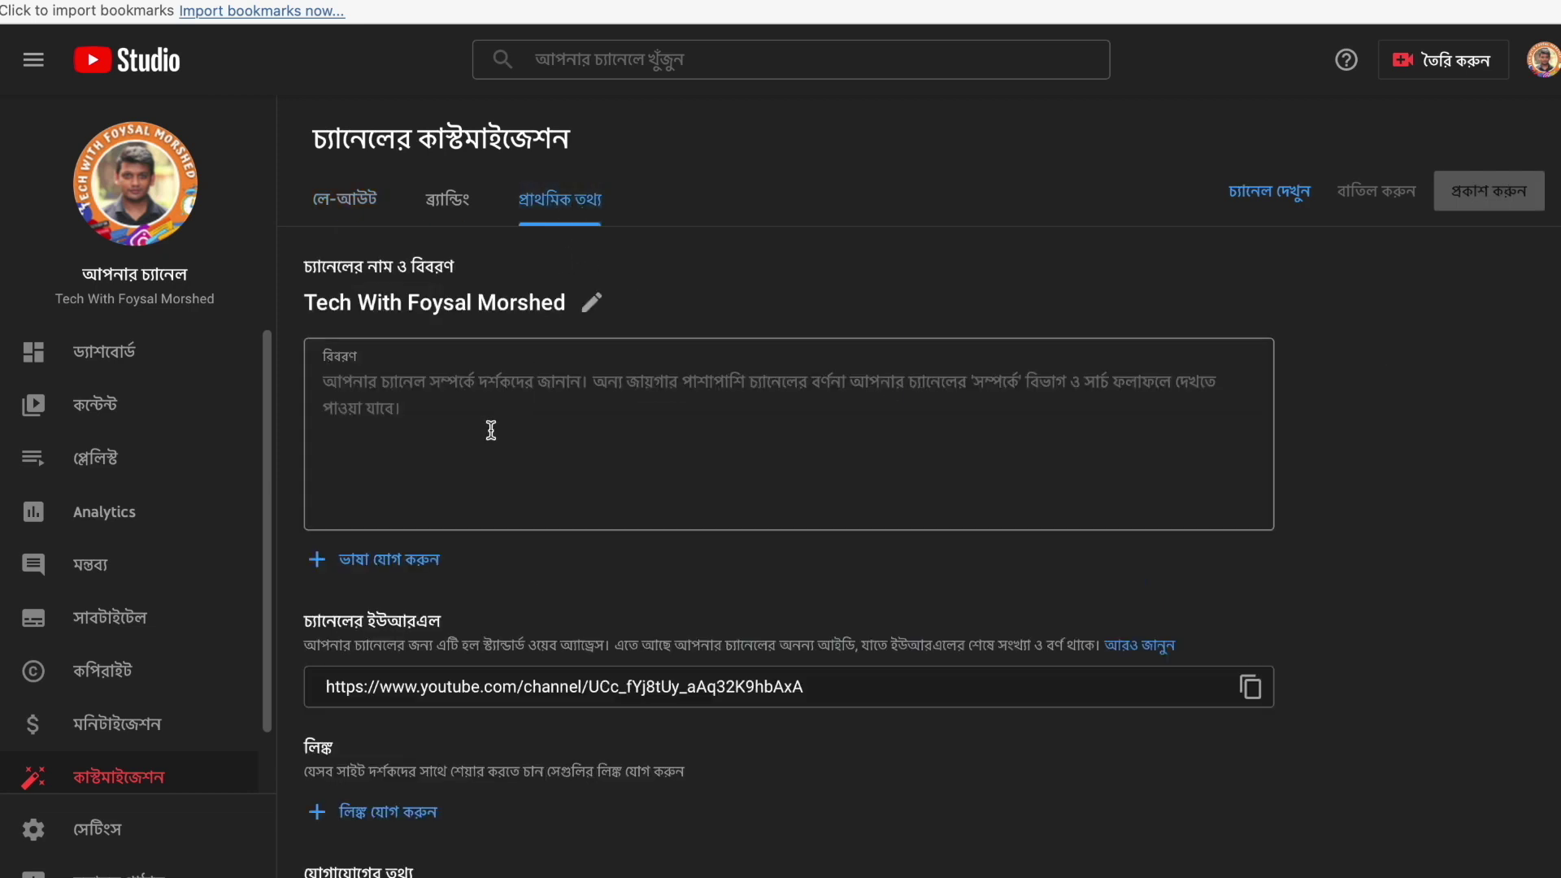
scroll(610, 437, down, 2)
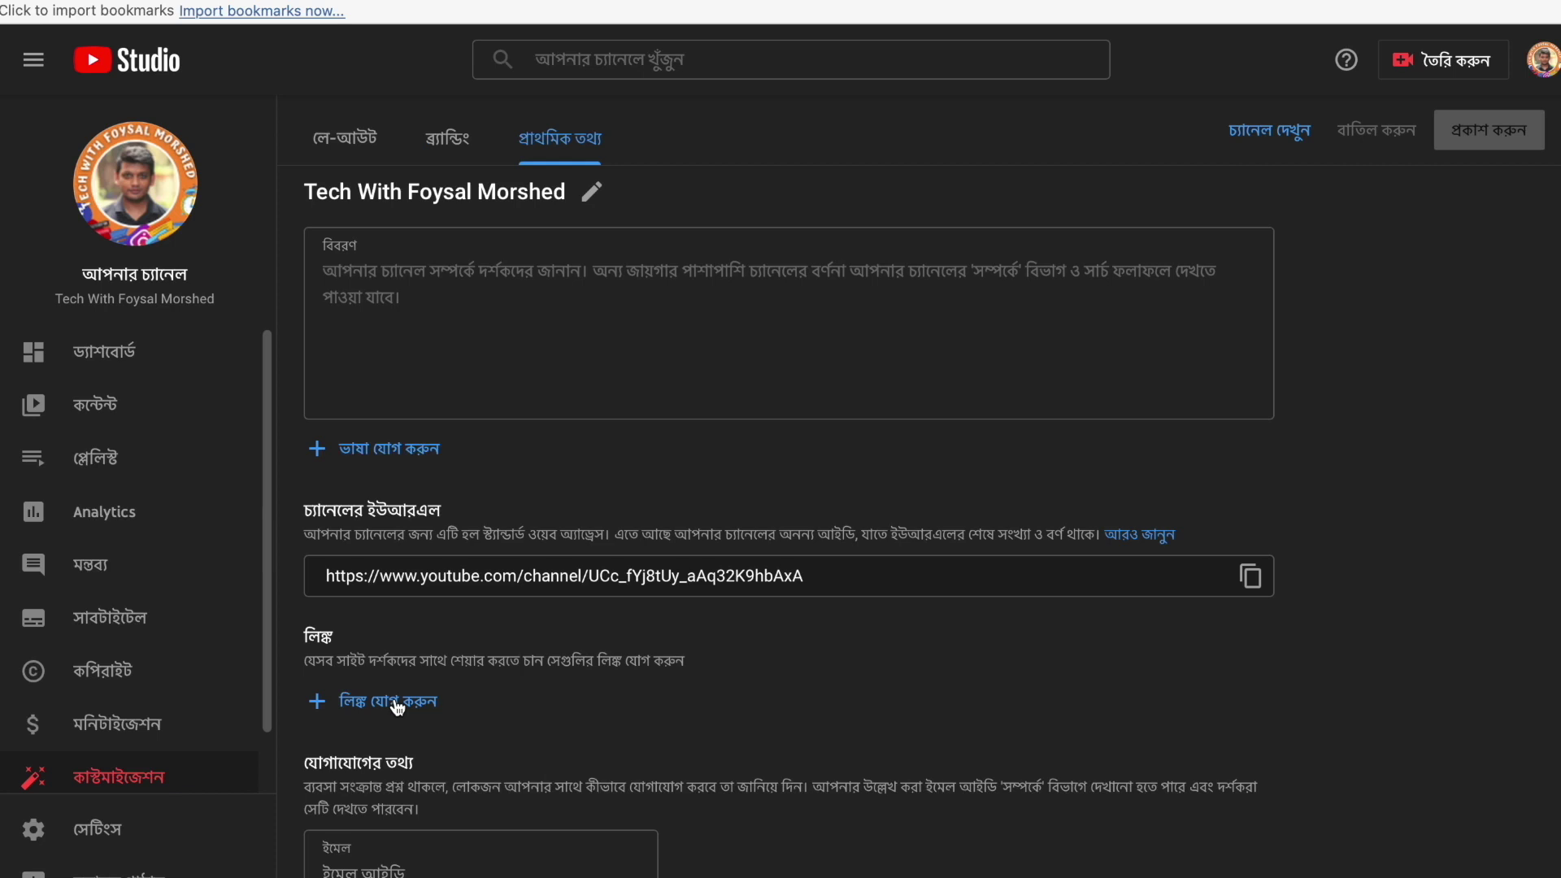
Step: Add a channel link titled 'Facebook' pointing to the owner's Facebook page URL
click(398, 704)
scroll(539, 715, down, 1)
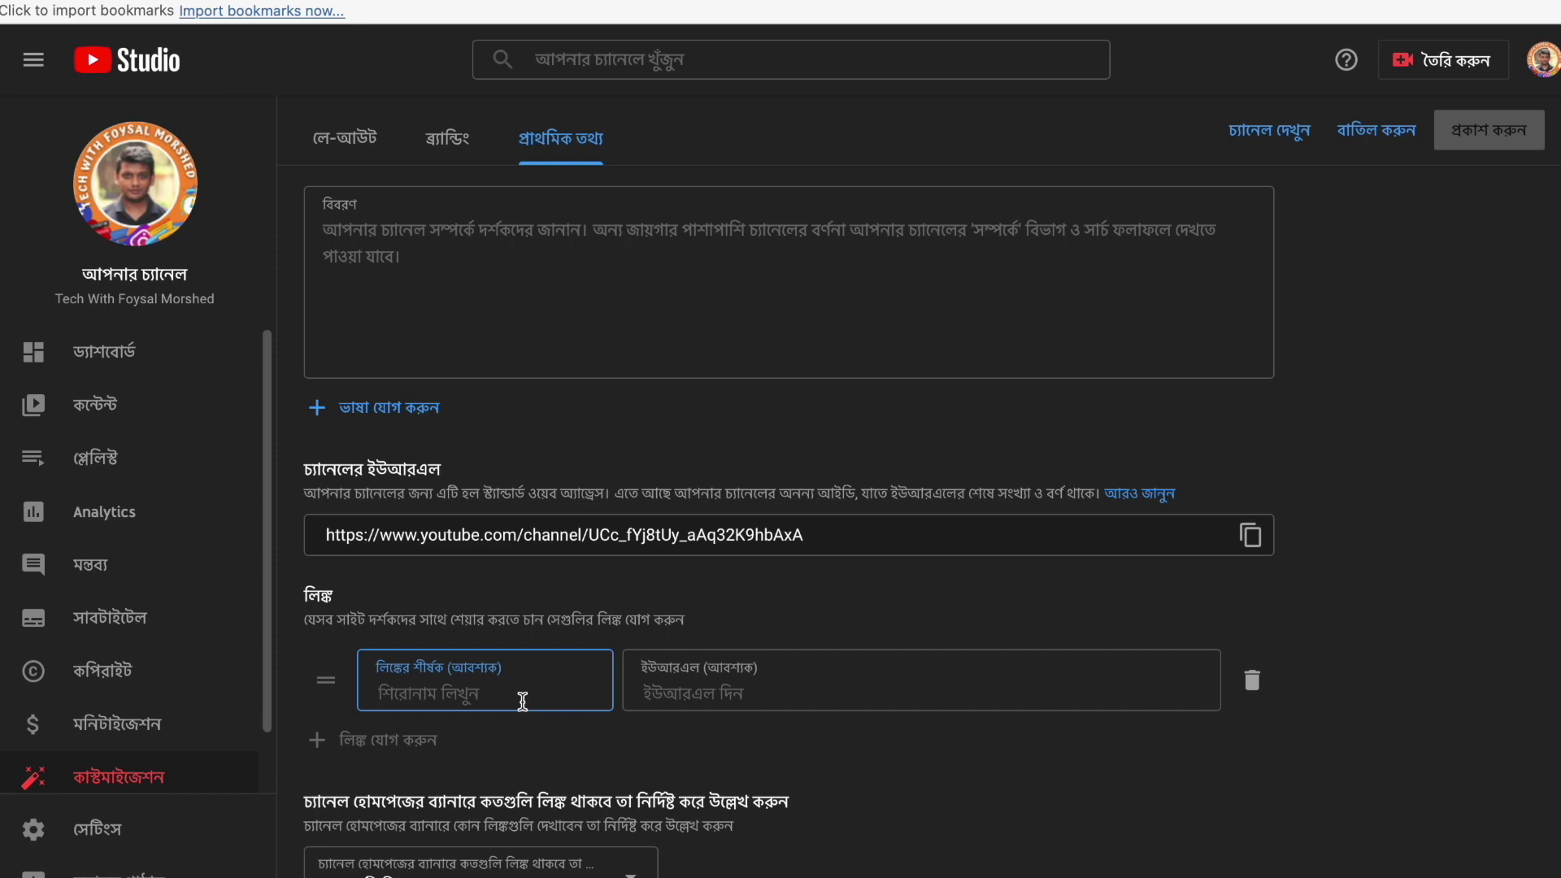
text(Facebook)
click(770, 699)
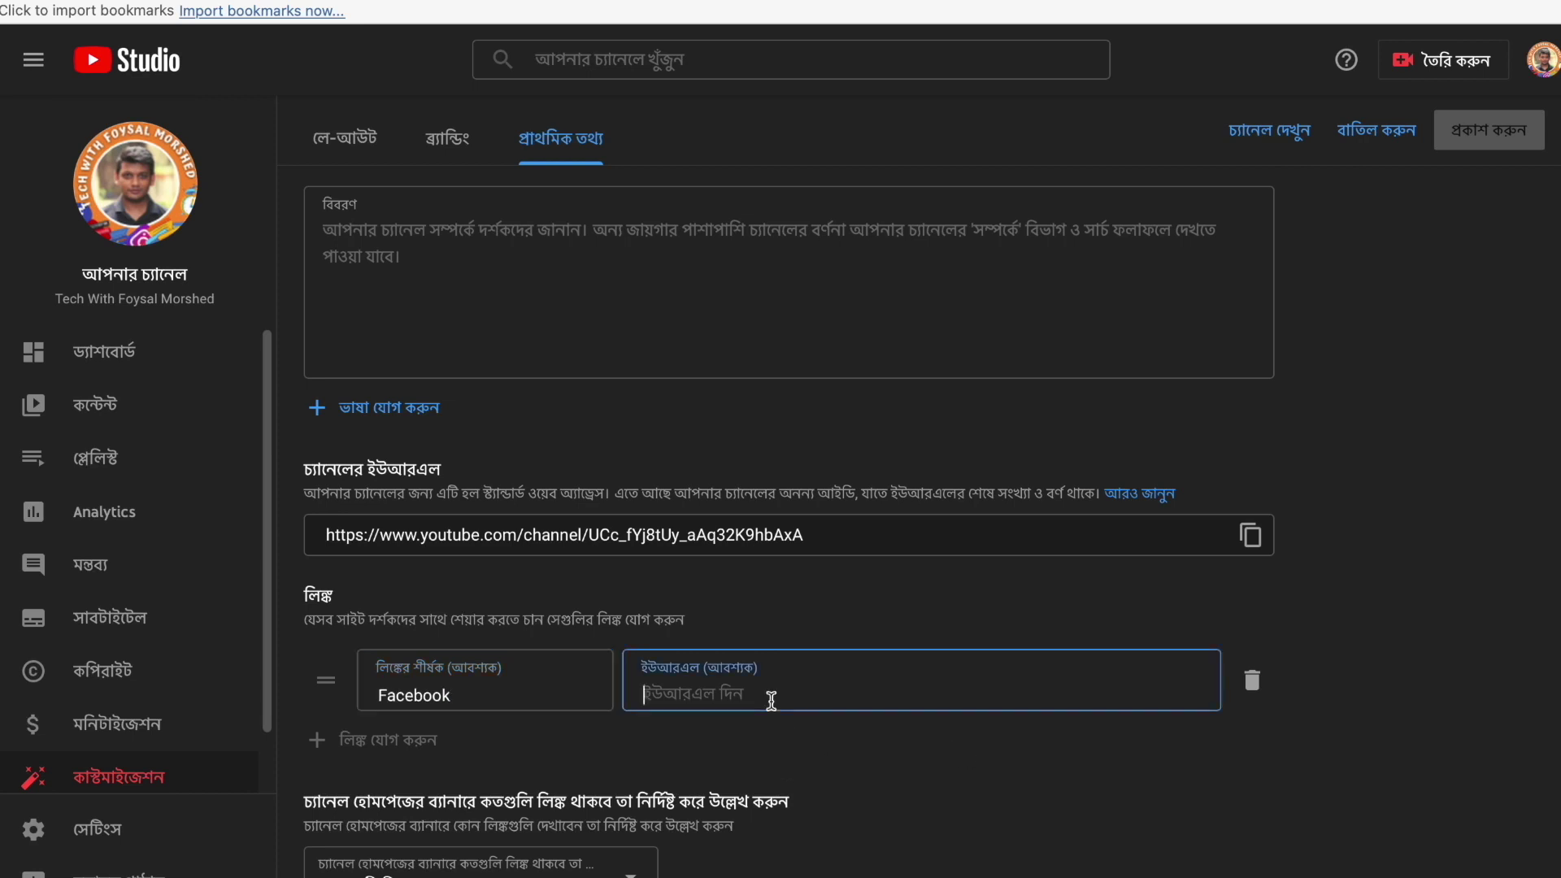
text(www.fa)
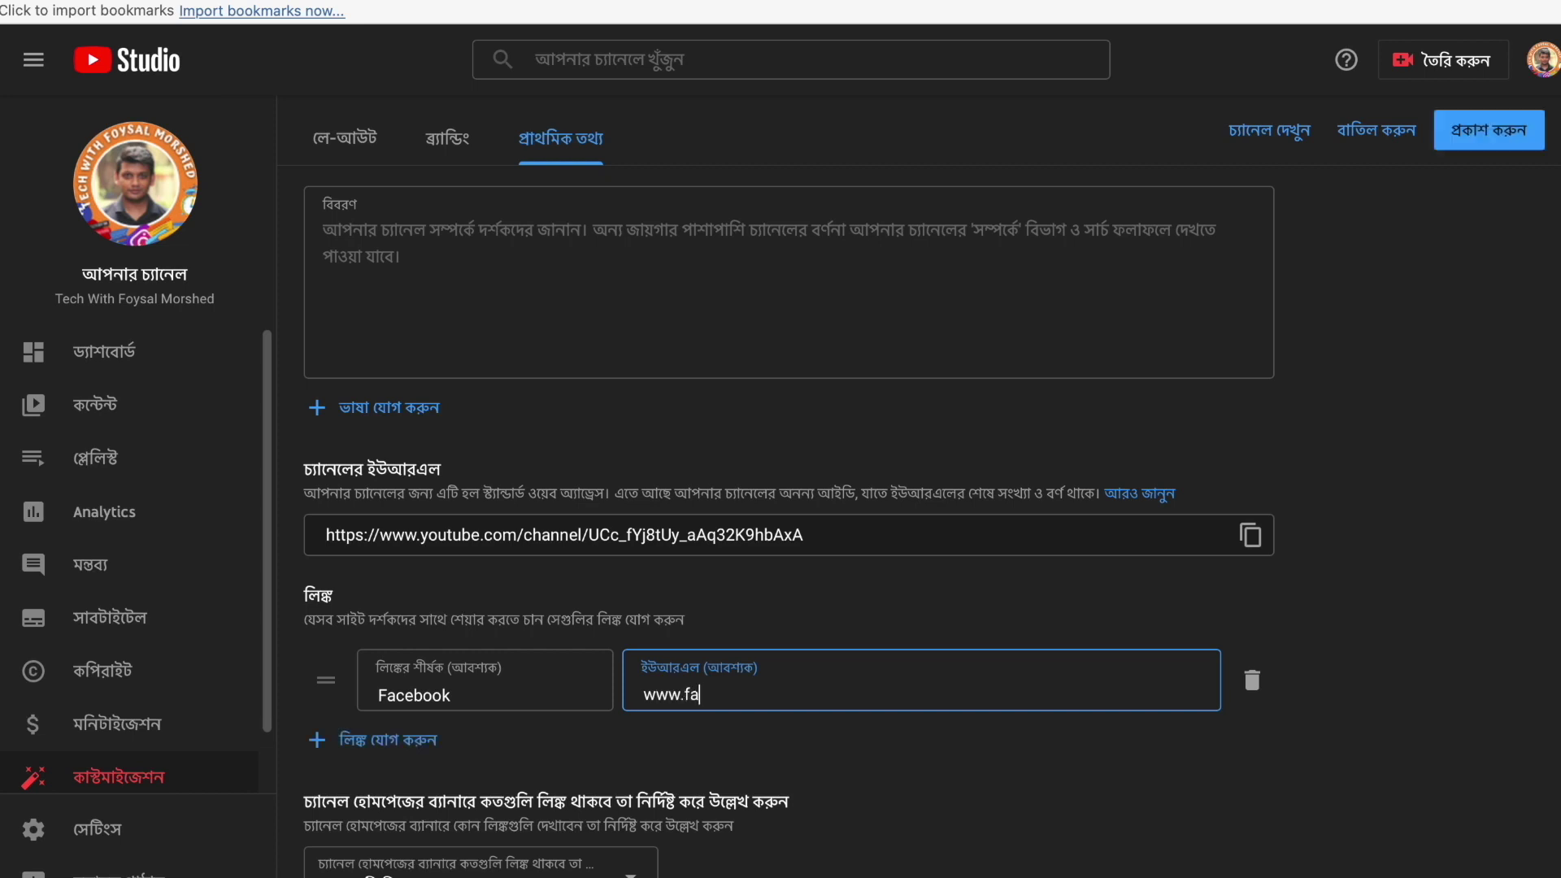
text(cebook.com/foysaal)
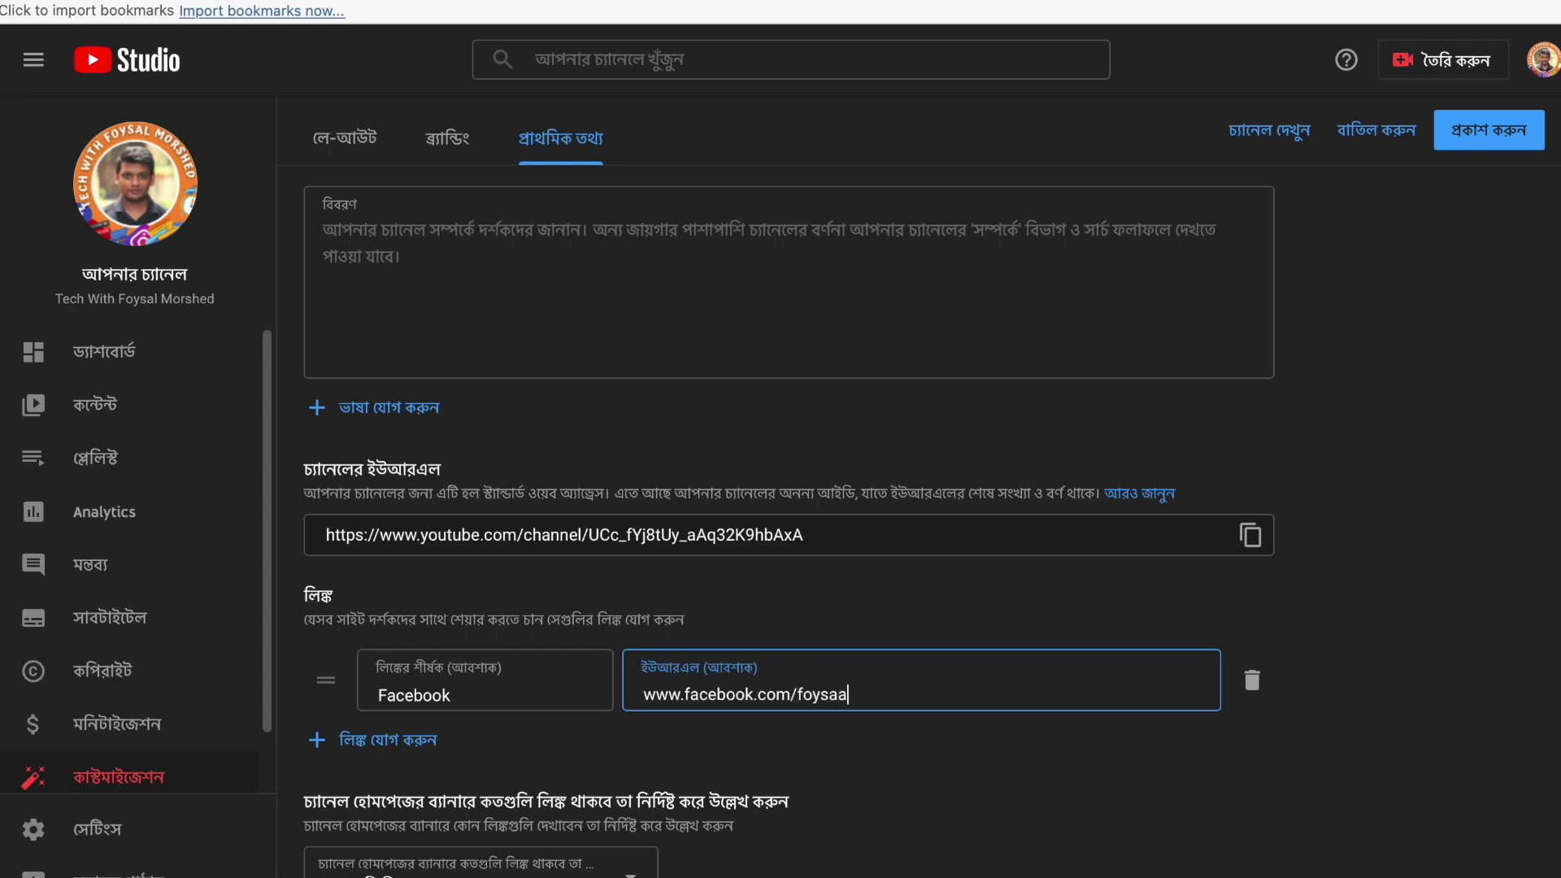
text(morshed)
Step: Start a second link entry, then move down to the contact email field
click(359, 742)
text(In)
key(BackSpace)
key(BackSpace)
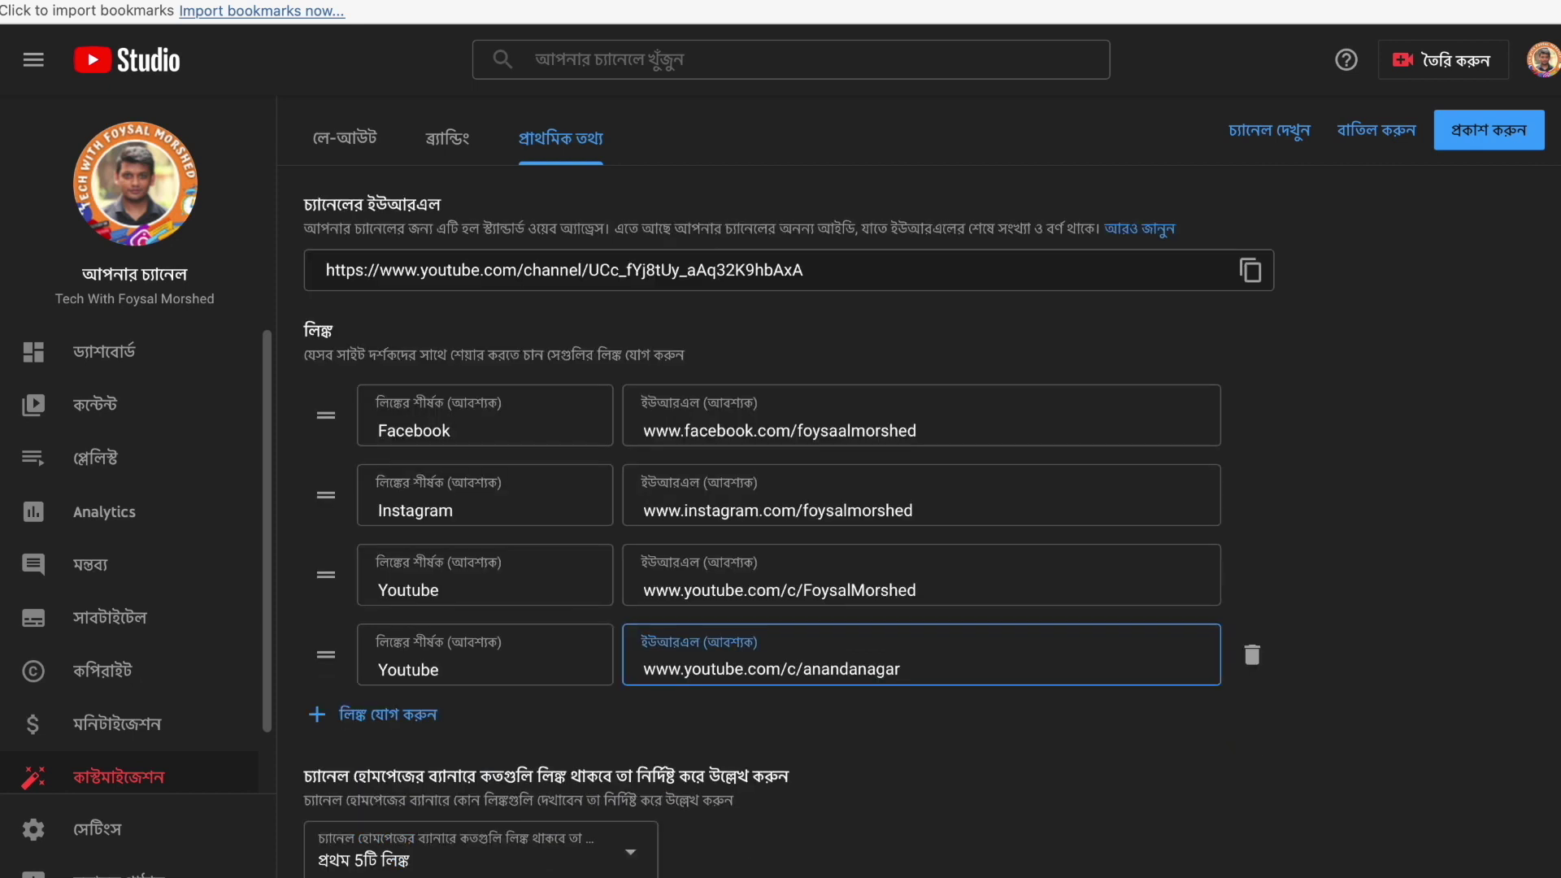
scroll(787, 516, down, 3)
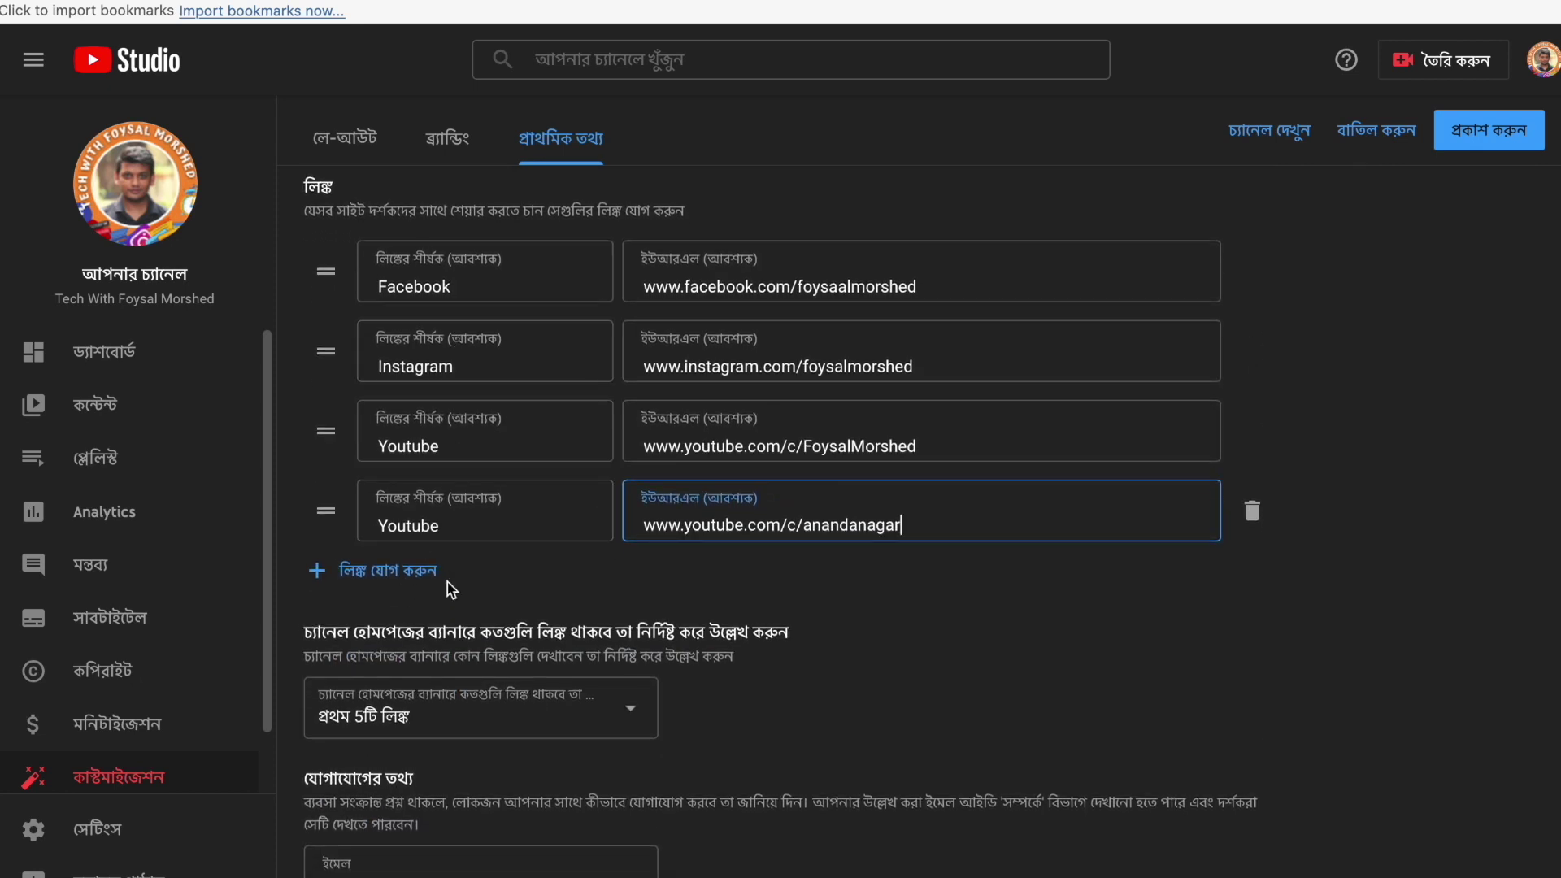
scroll(407, 581, up, 3)
scroll(422, 602, down, 3)
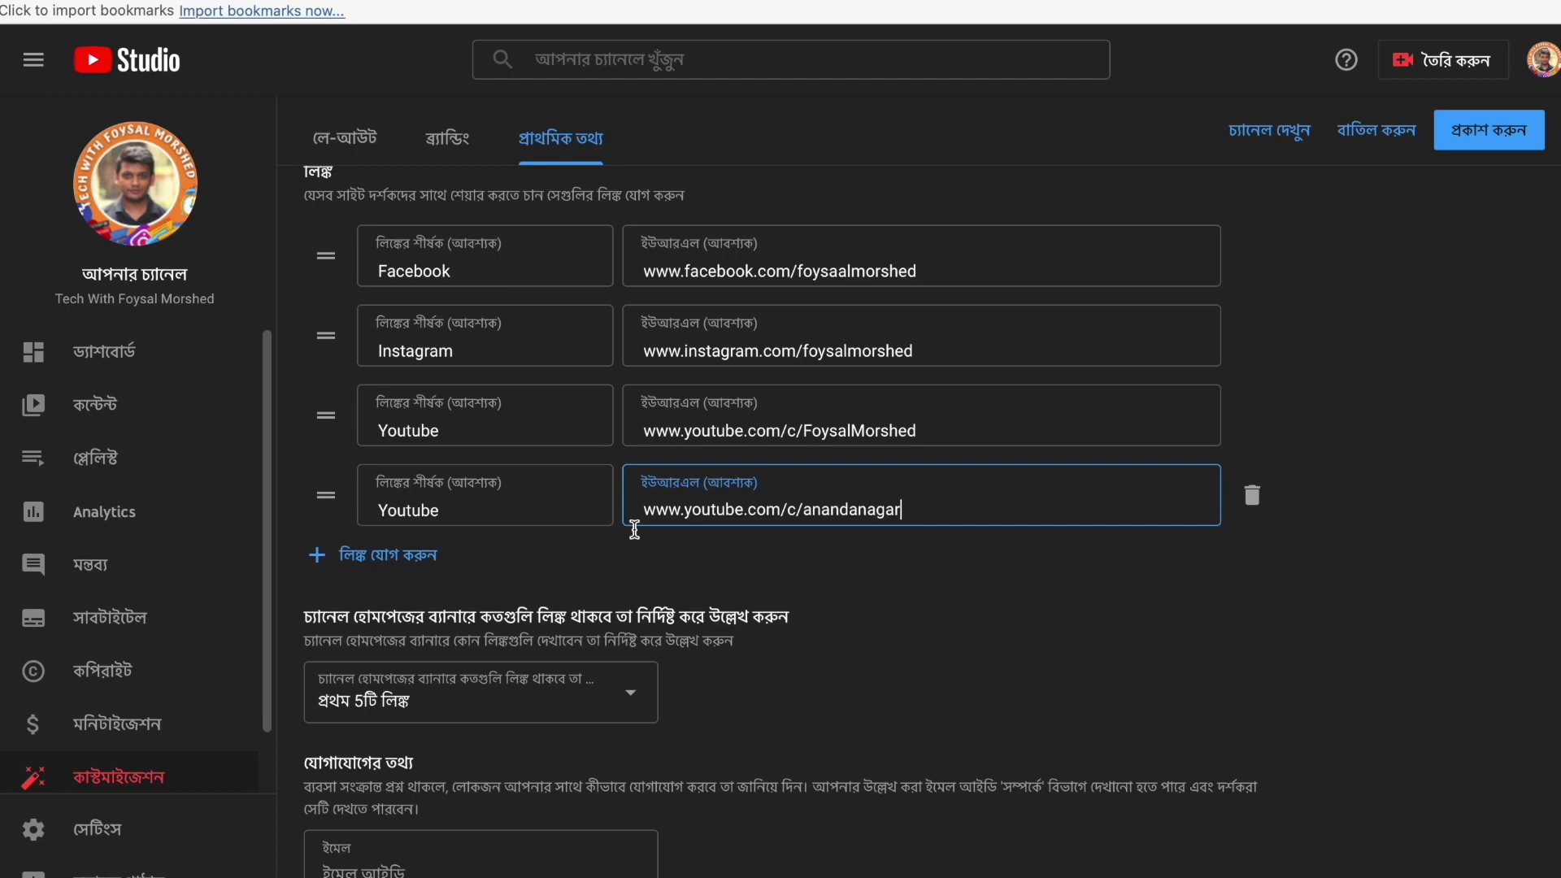
click(460, 870)
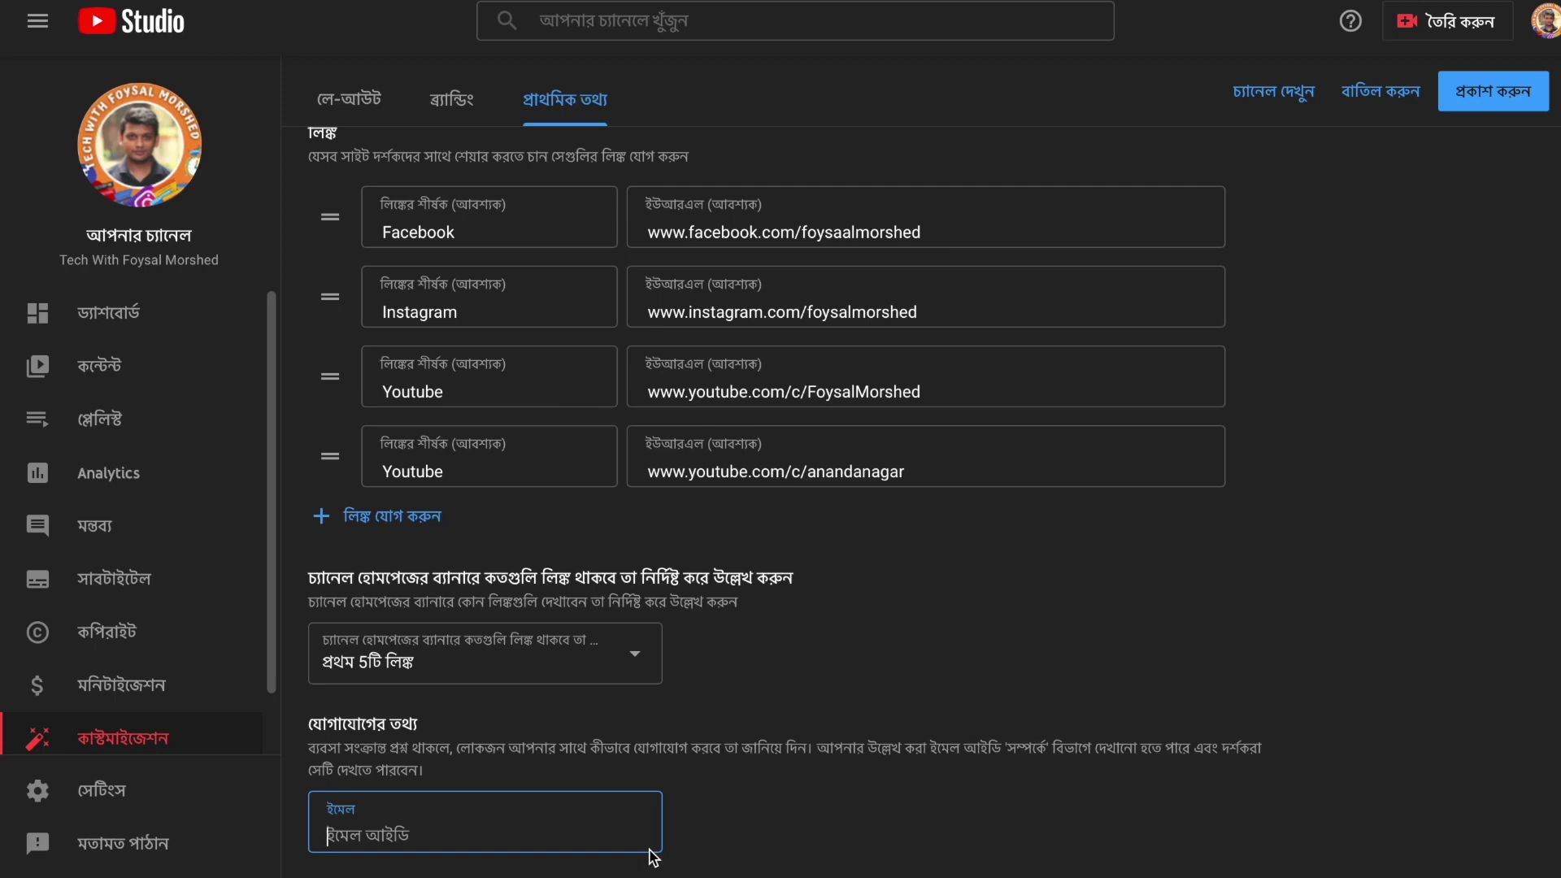
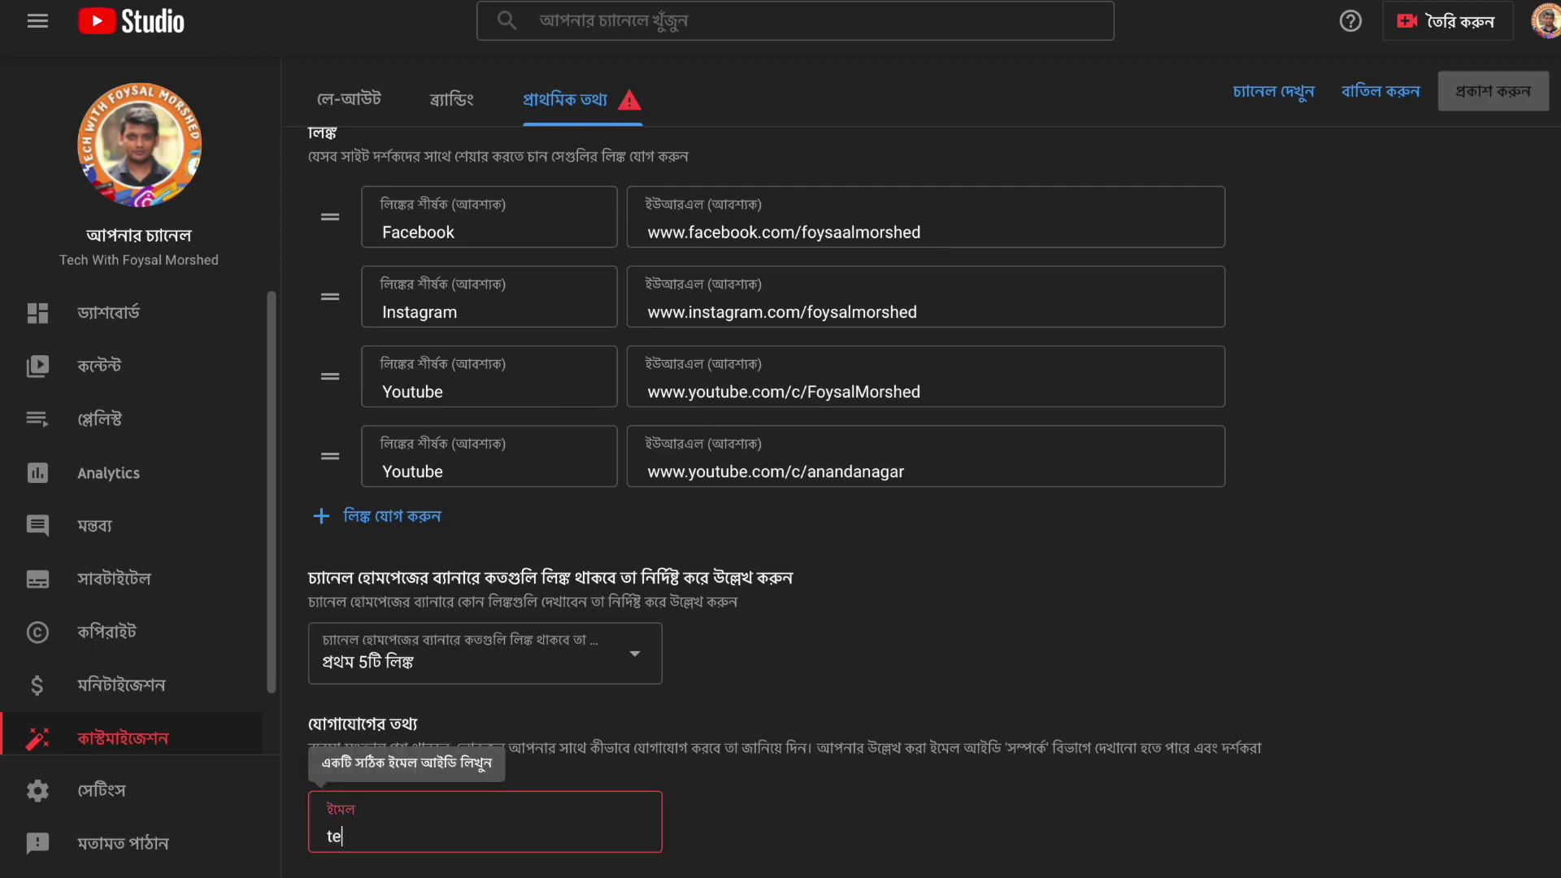
Step: Enter the channel's business contact email and begin the empty channel description
scroll(787, 832, up, 8)
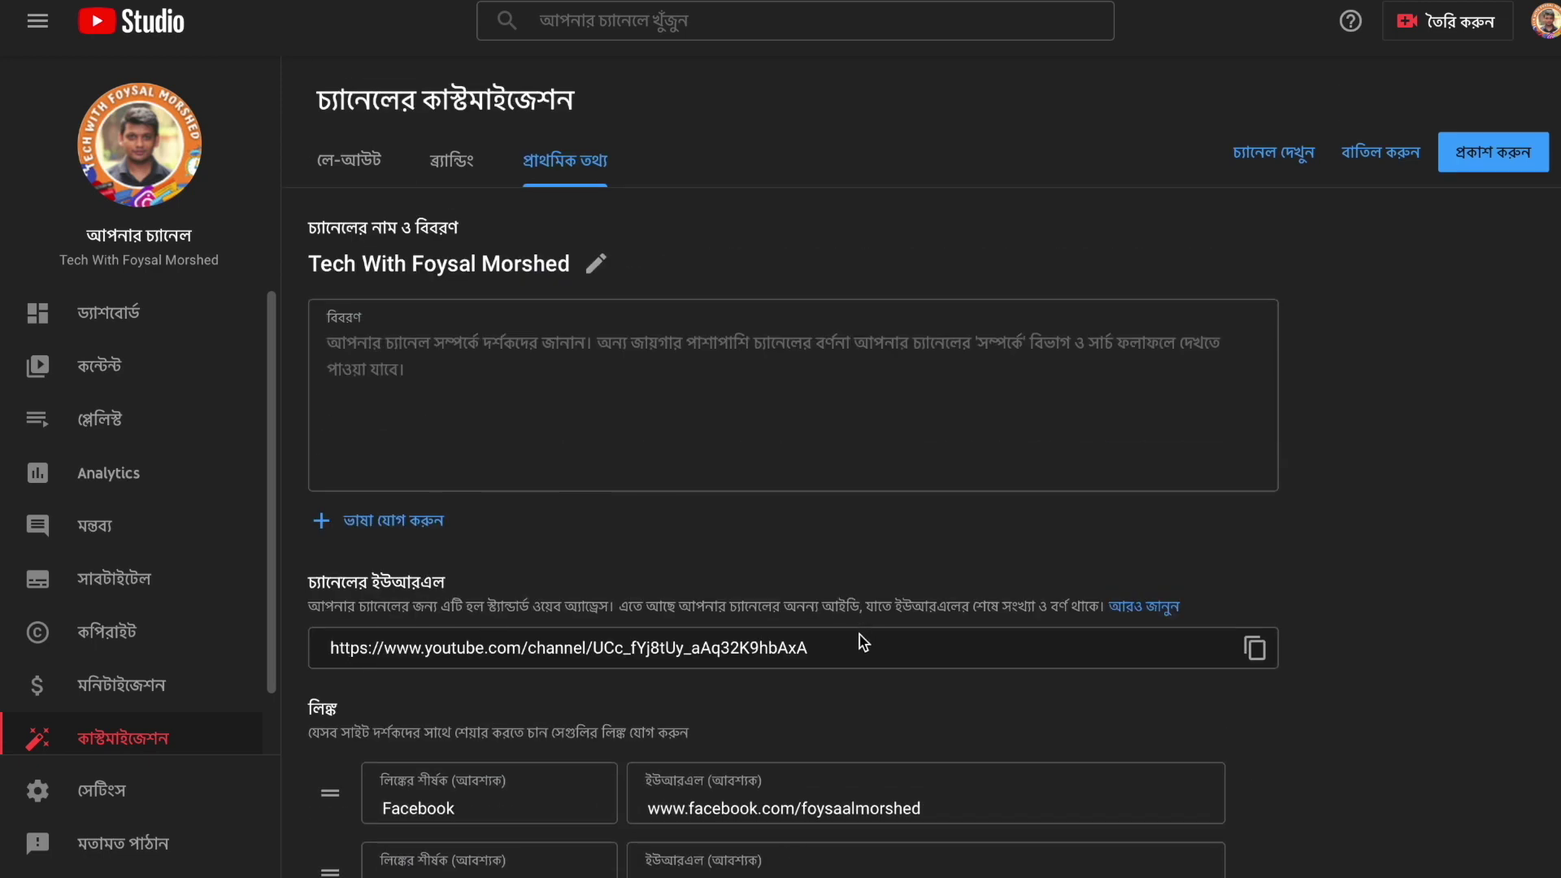
click(471, 415)
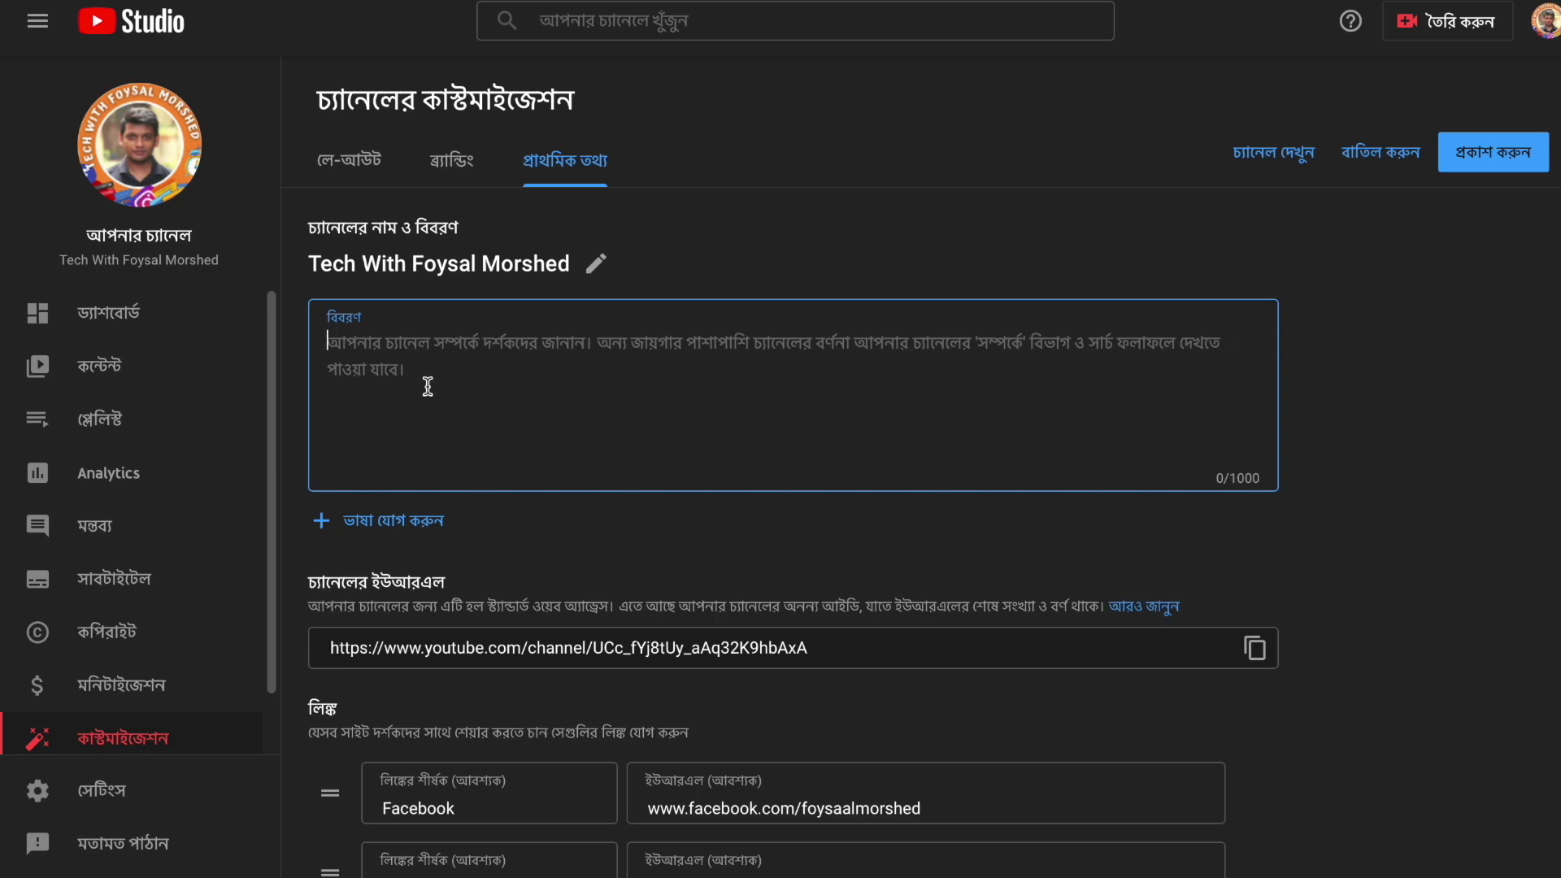
Step: Write a 201-character Bengali self-introduction as the channel description, then open translation options
text(ক)
key(BackSpace)
click(1105, 2)
click(1108, 13)
text(আমি ফয়সাল মোরশেদ। কন্টেন্ট ক্রিয়েটর)
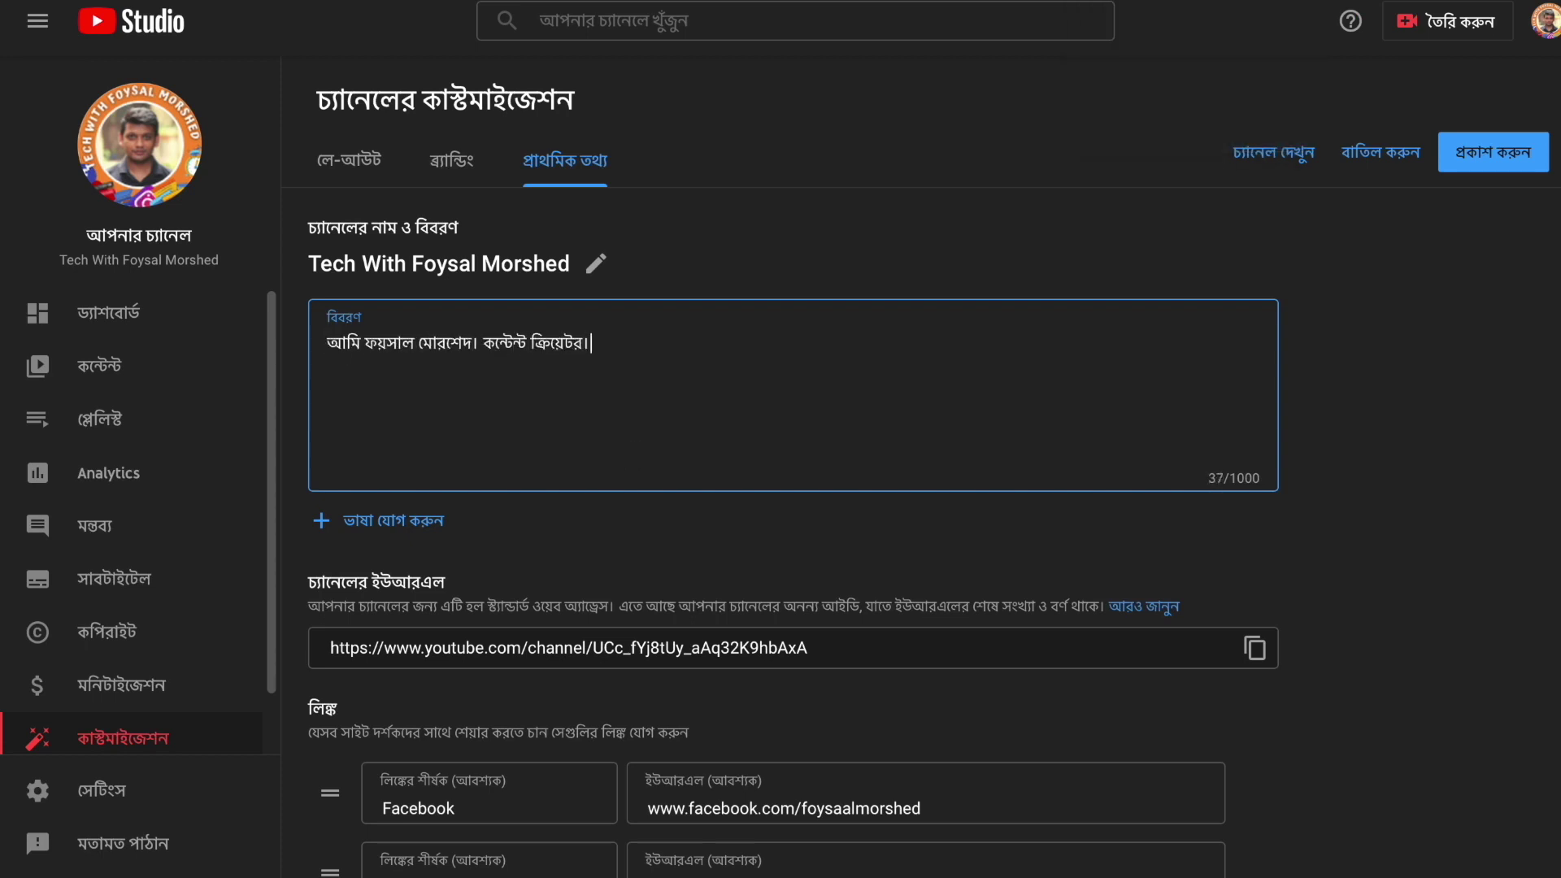
text(। আমি সাধারণত, অনলাইন সাইট থেকে কীভাবে ইনকাম করা যায় এ)
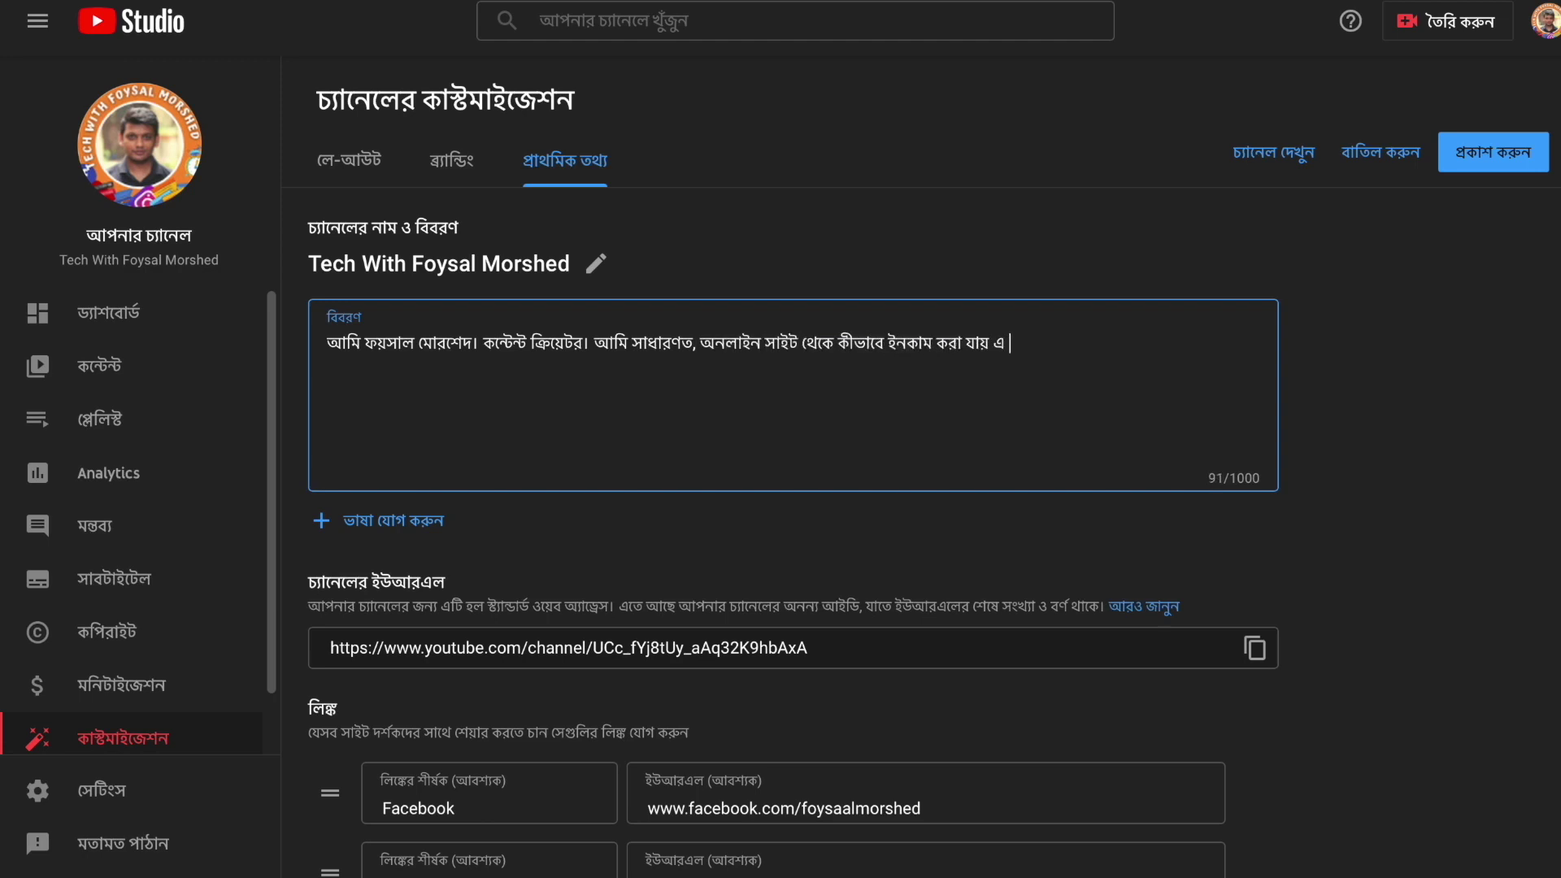
text( ধরণের ভিডিও কন্টেন্ট বানিয়ে থাকি। আপনাদের যদি আগ্রহ থাকে এ ব্যাপারে, তবে আমার চ্যানেলে স্বাগত জানাই। ধন্যবাদ।)
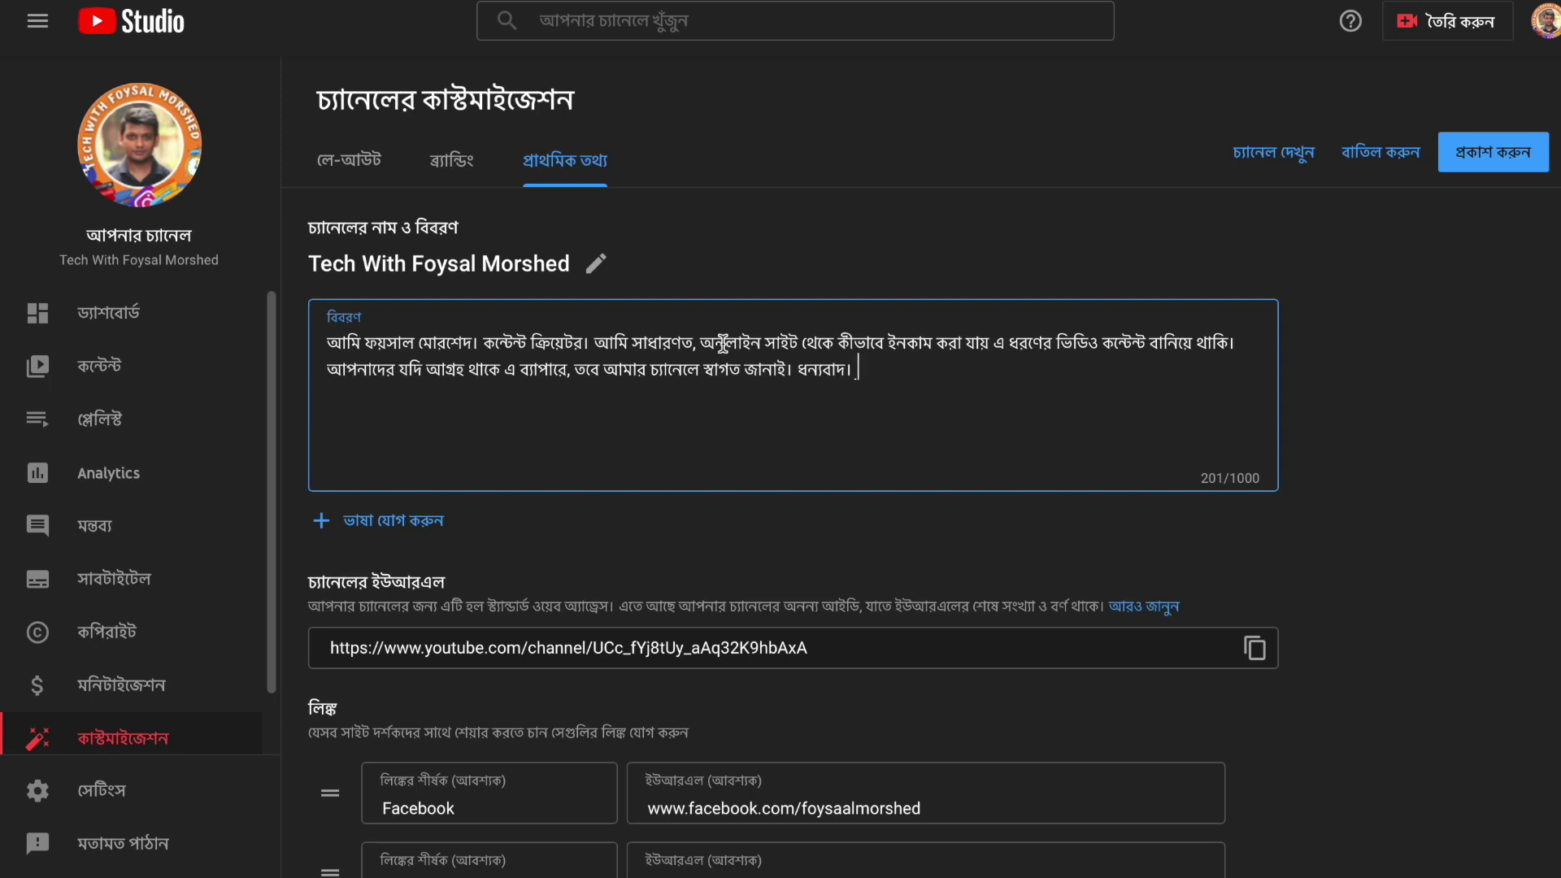
drag(702, 343, 924, 347)
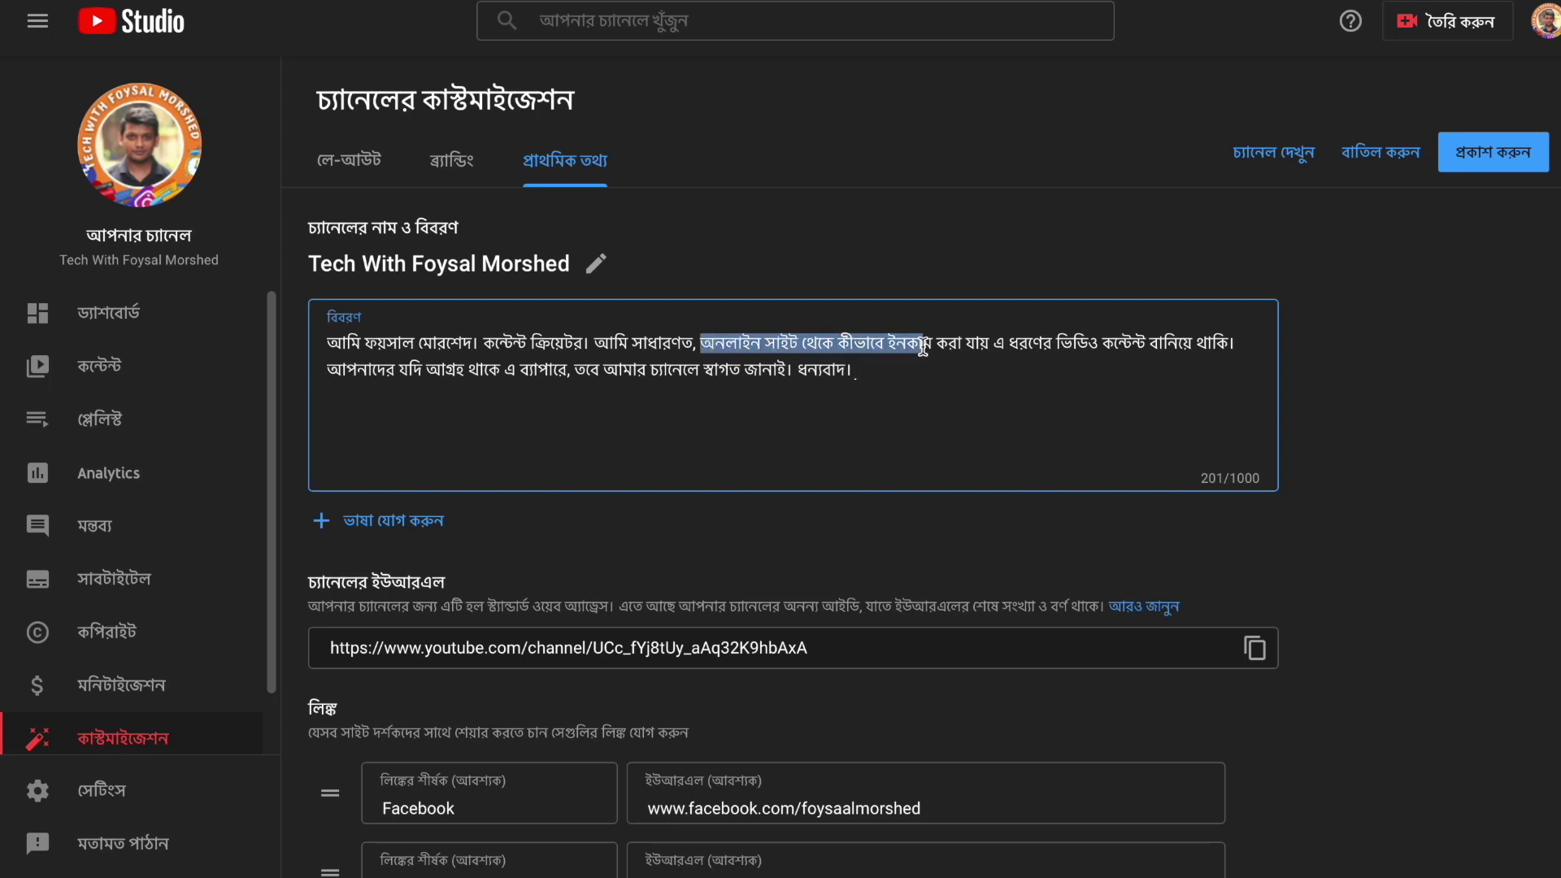
click(879, 367)
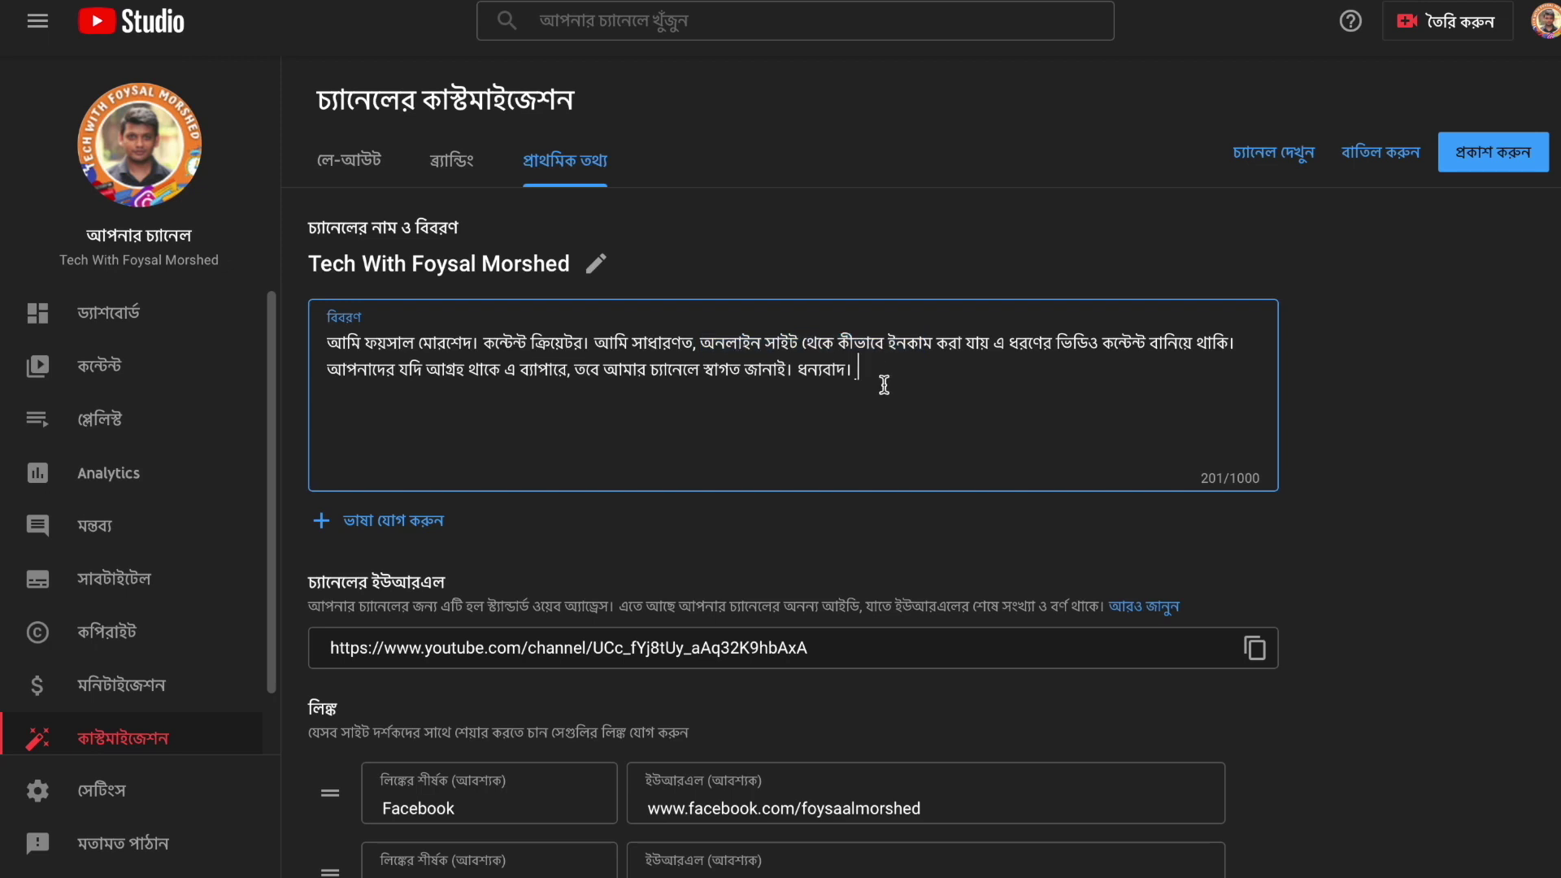
click(365, 522)
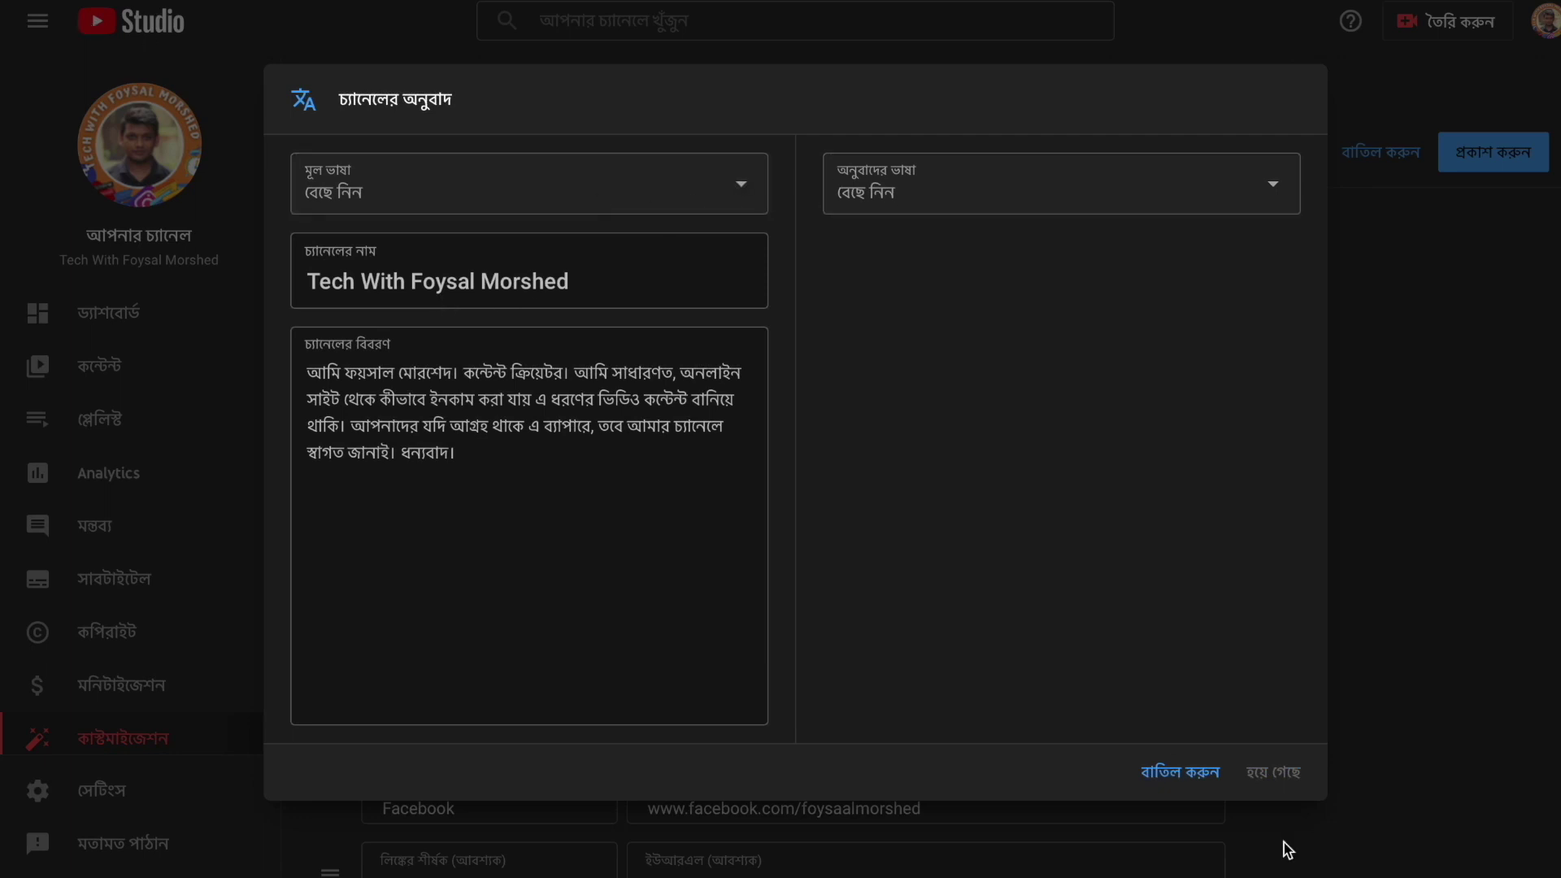
Step: Cancel the translation dialog and review the Branding and Layout settings
click(1183, 774)
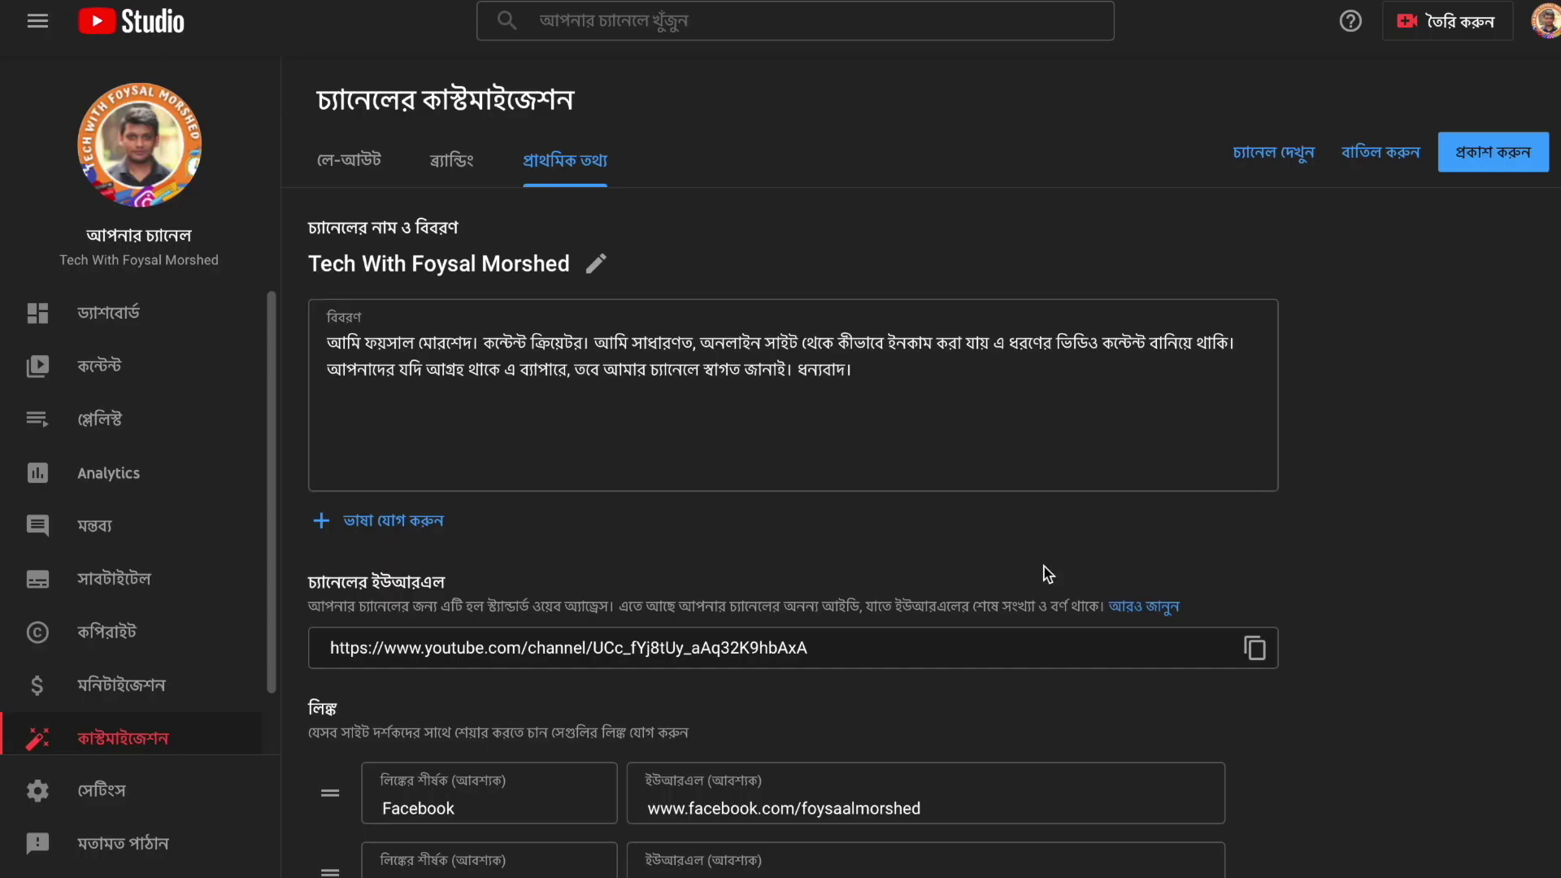
scroll(1047, 574, down, 6)
scroll(1047, 573, down, 2)
scroll(1047, 573, up, 1)
scroll(1047, 573, up, 5)
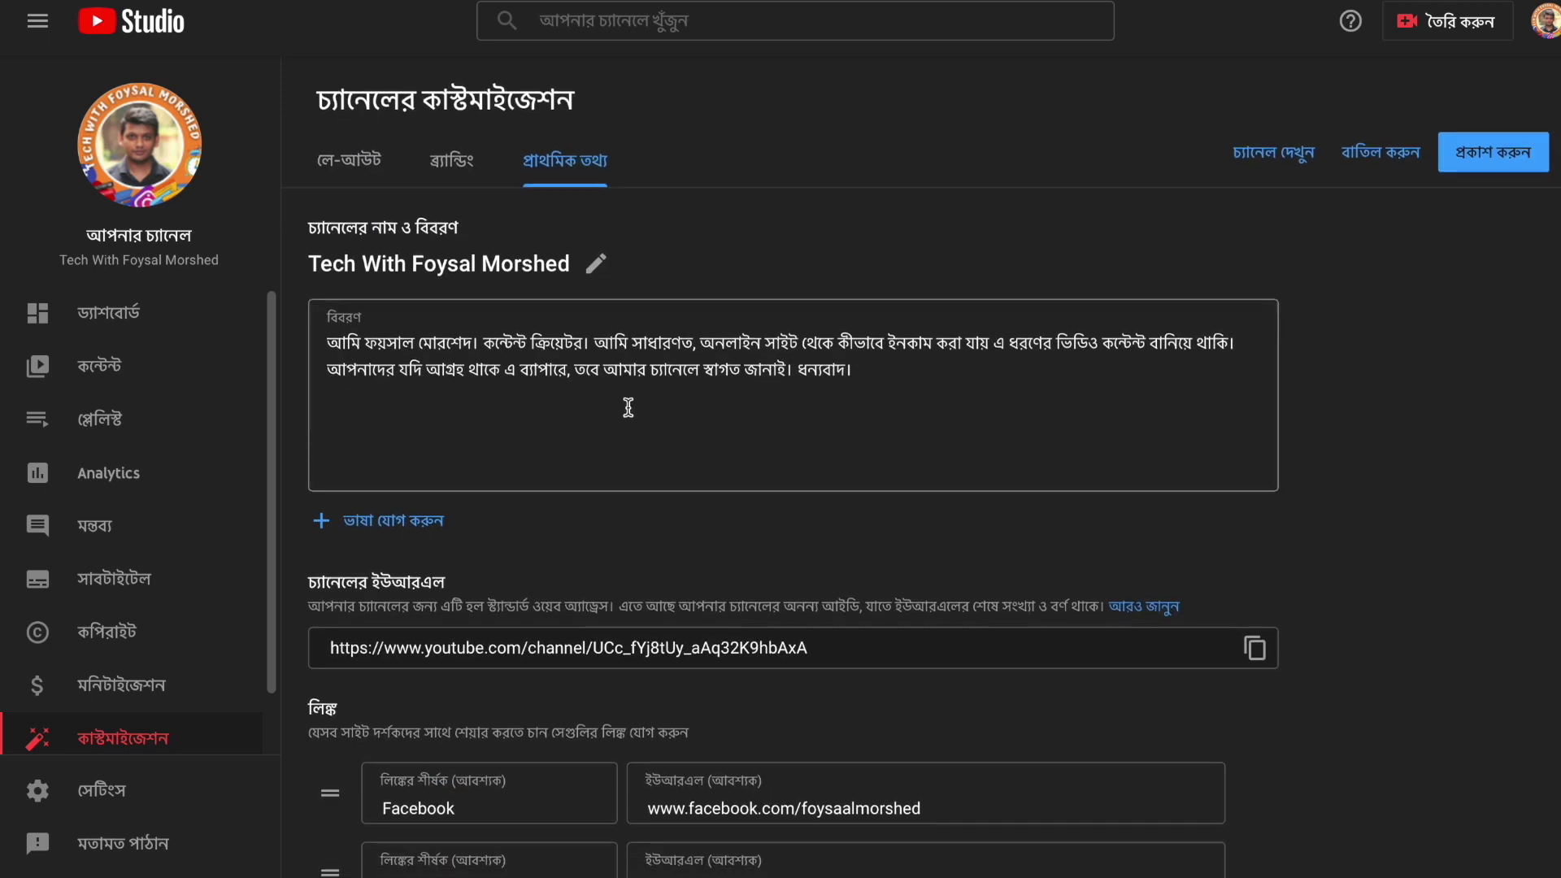
click(452, 160)
scroll(1184, 568, down, 1)
scroll(1184, 568, up, 1)
click(374, 162)
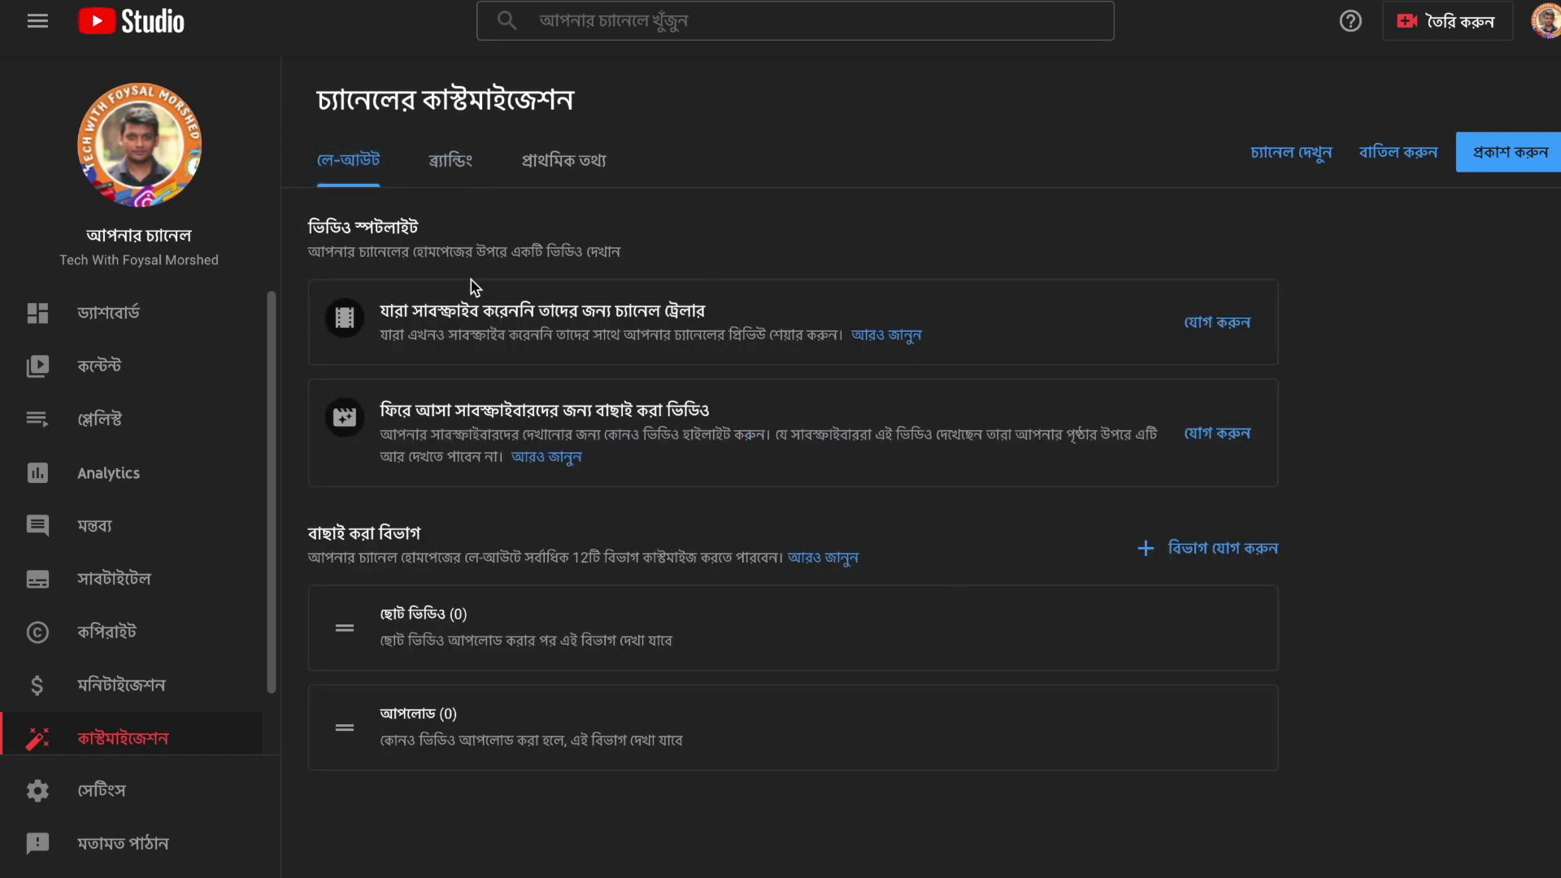
Step: Publish all channel customizations from Basic info and view the public channel
click(580, 175)
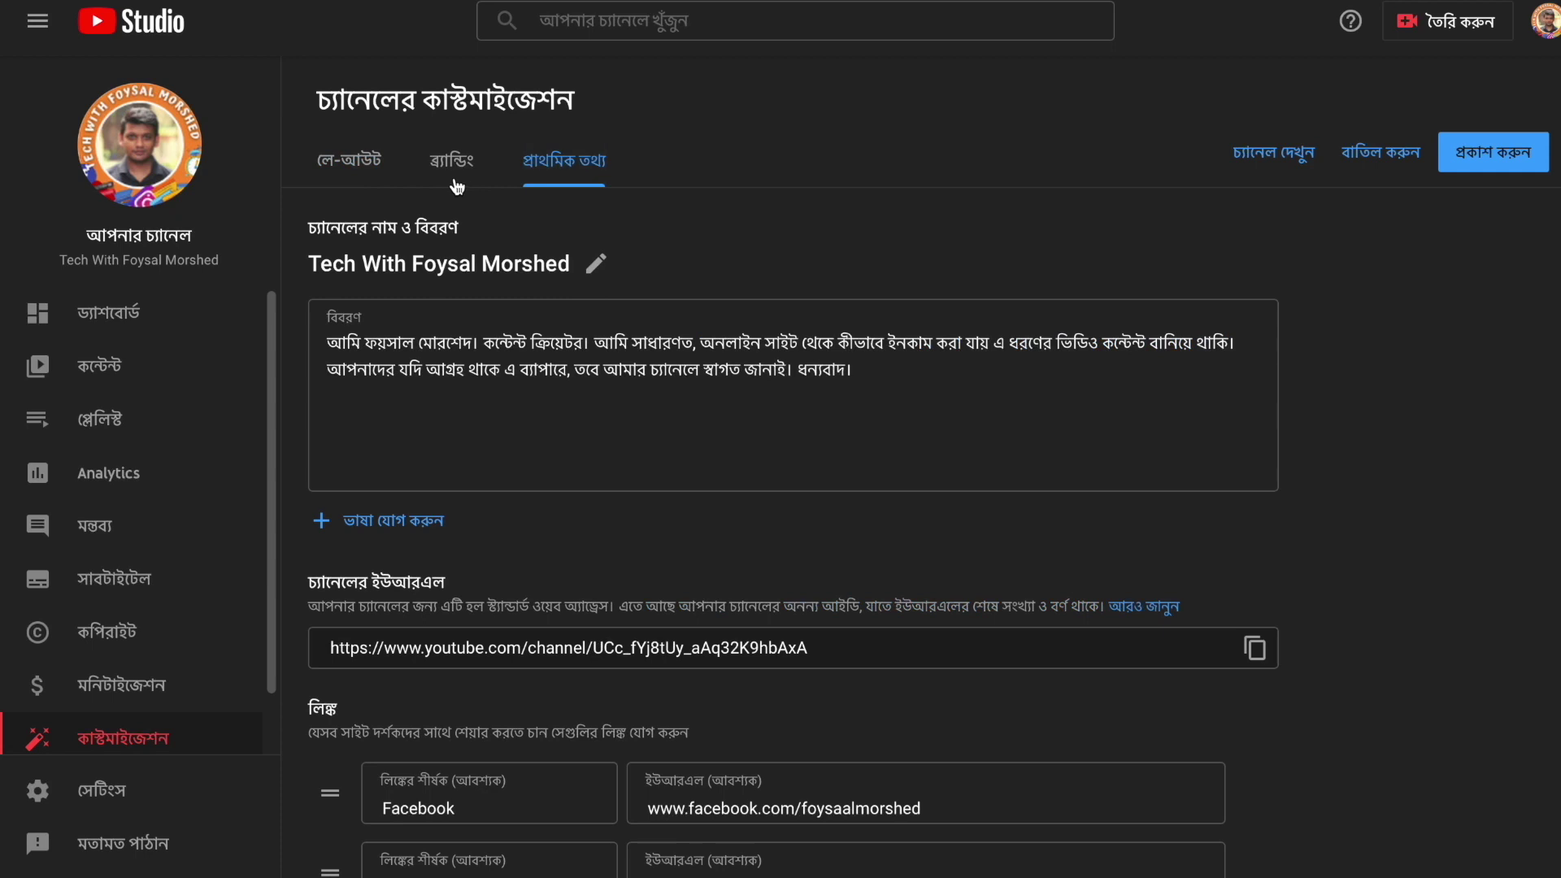
click(1494, 153)
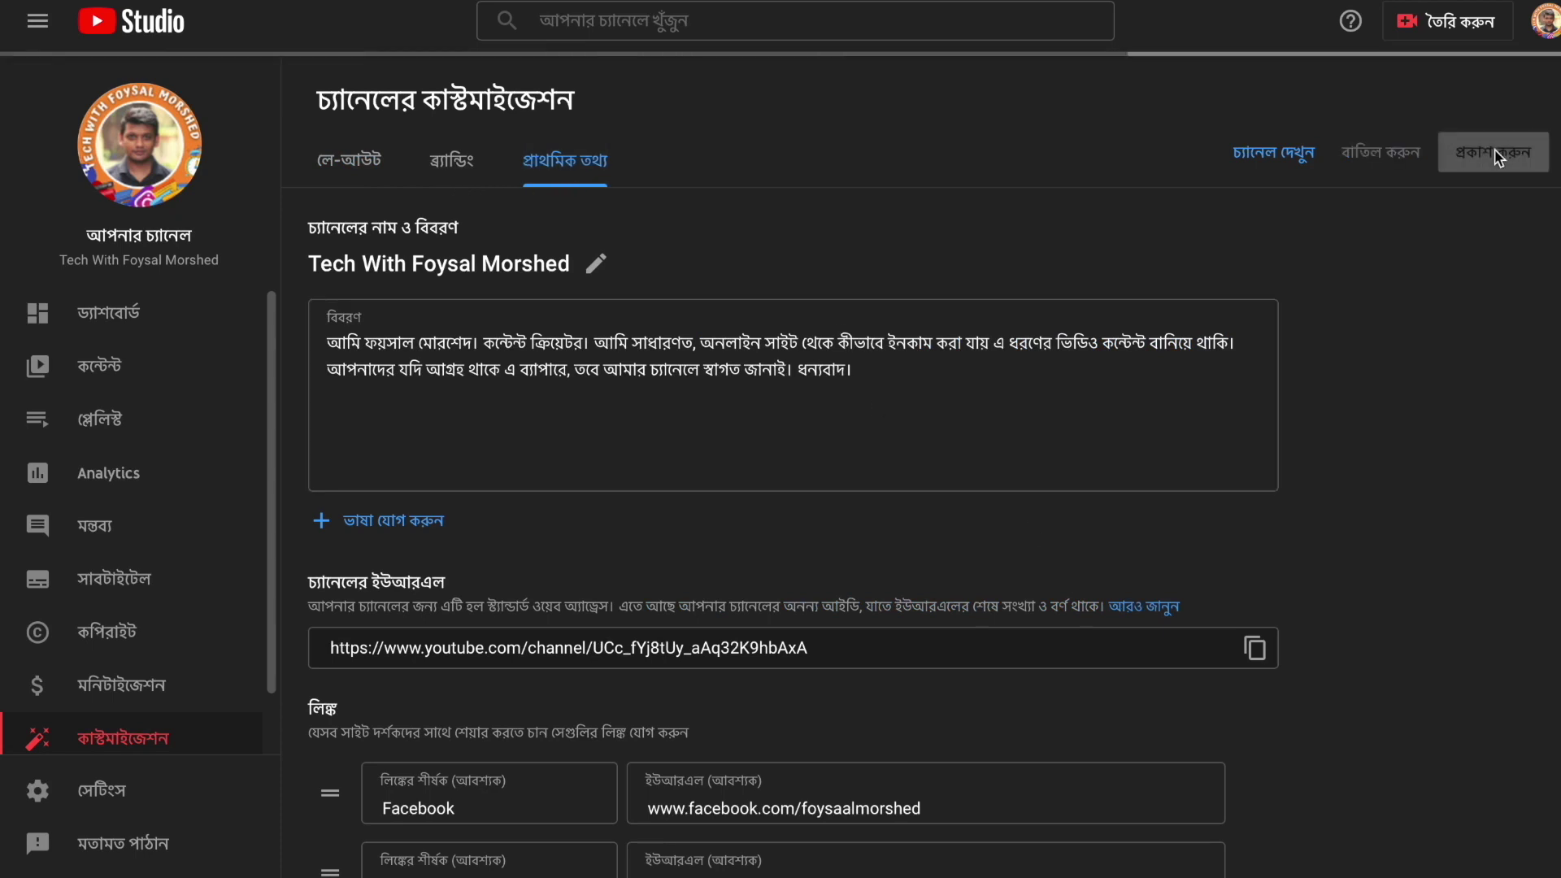
click(1248, 158)
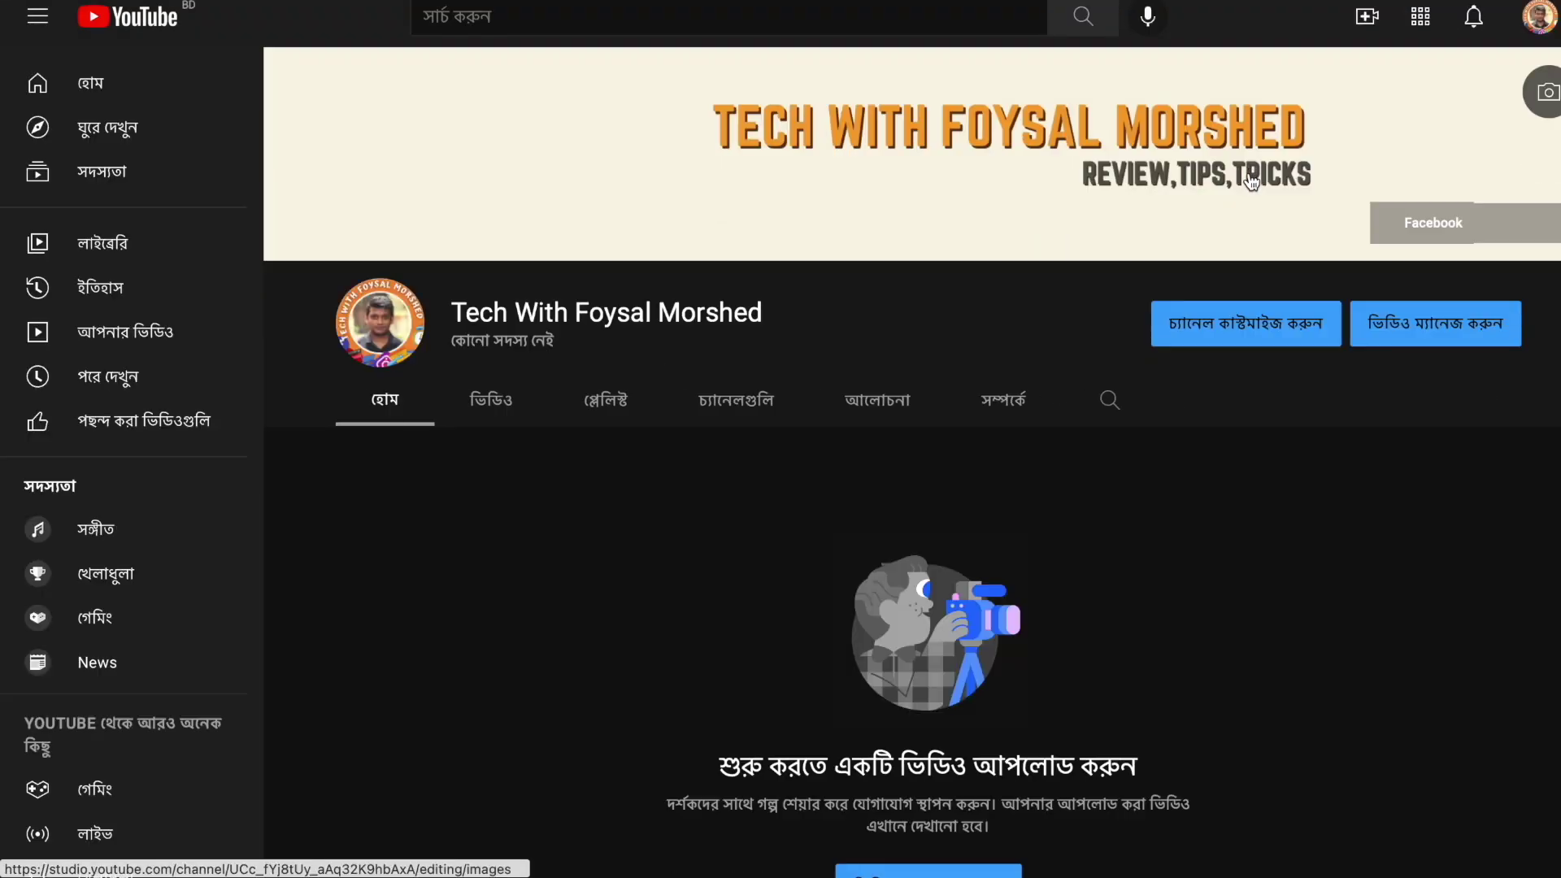
Step: Check the new Bengali description, details and links on the channel's About tab
click(1035, 406)
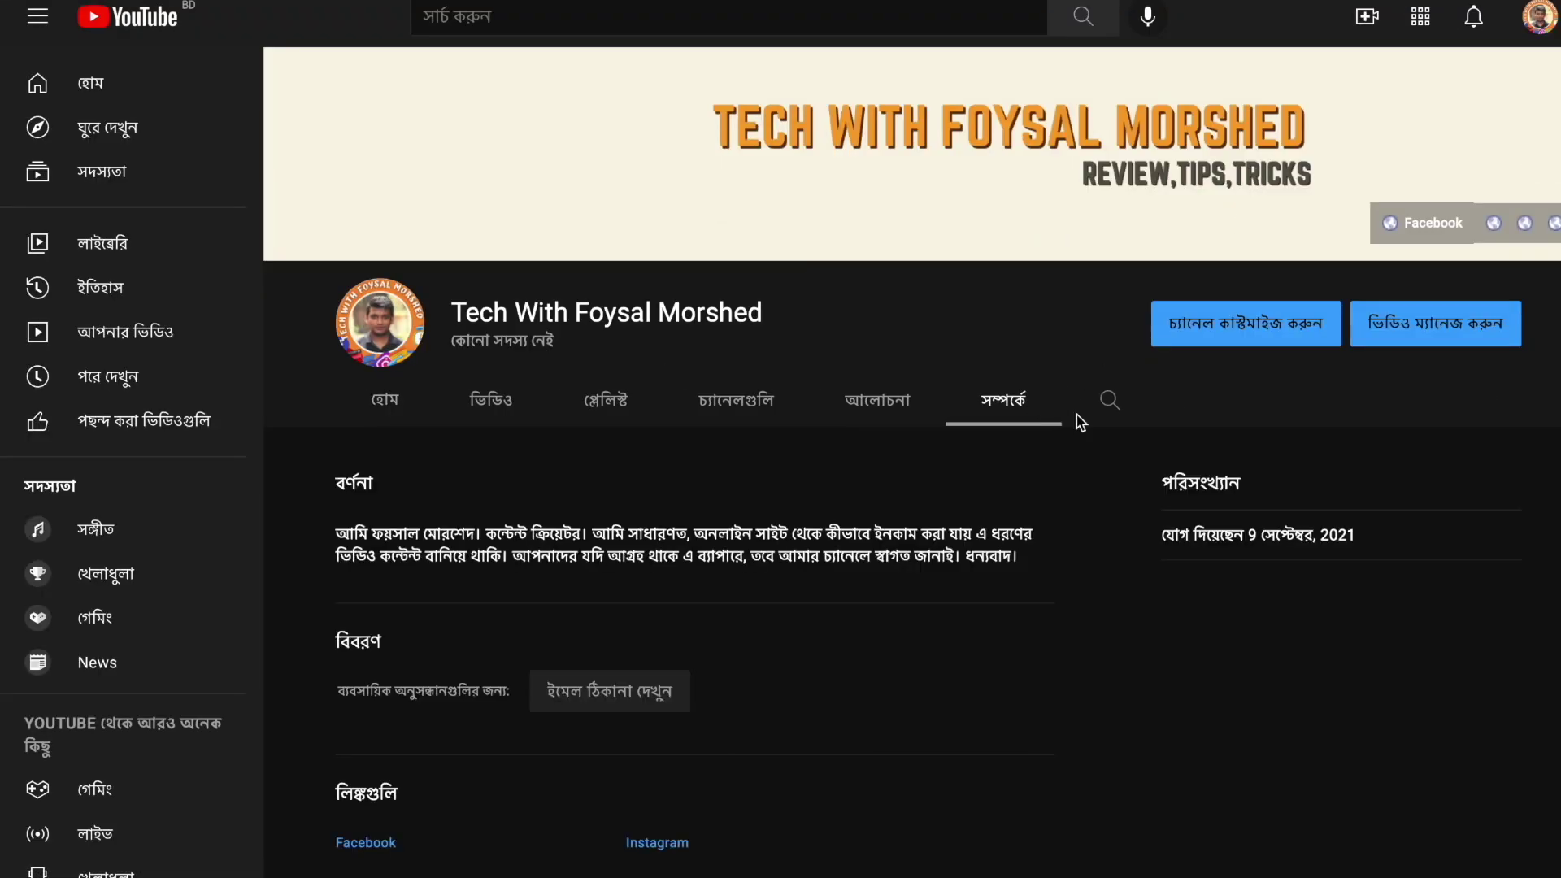
scroll(1070, 443, down, 3)
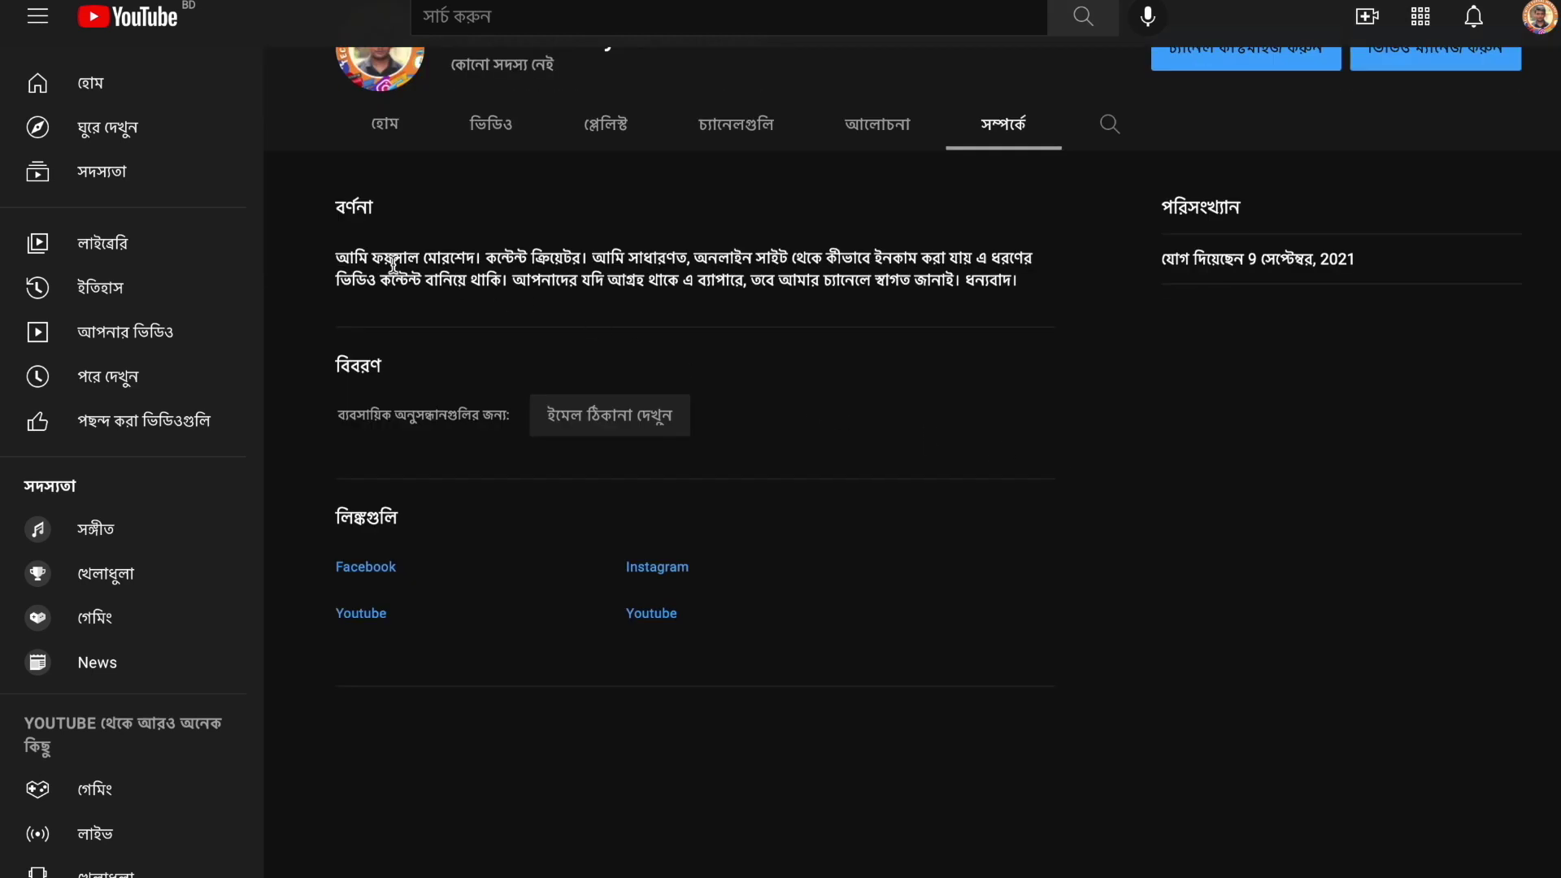
drag(328, 260, 435, 270)
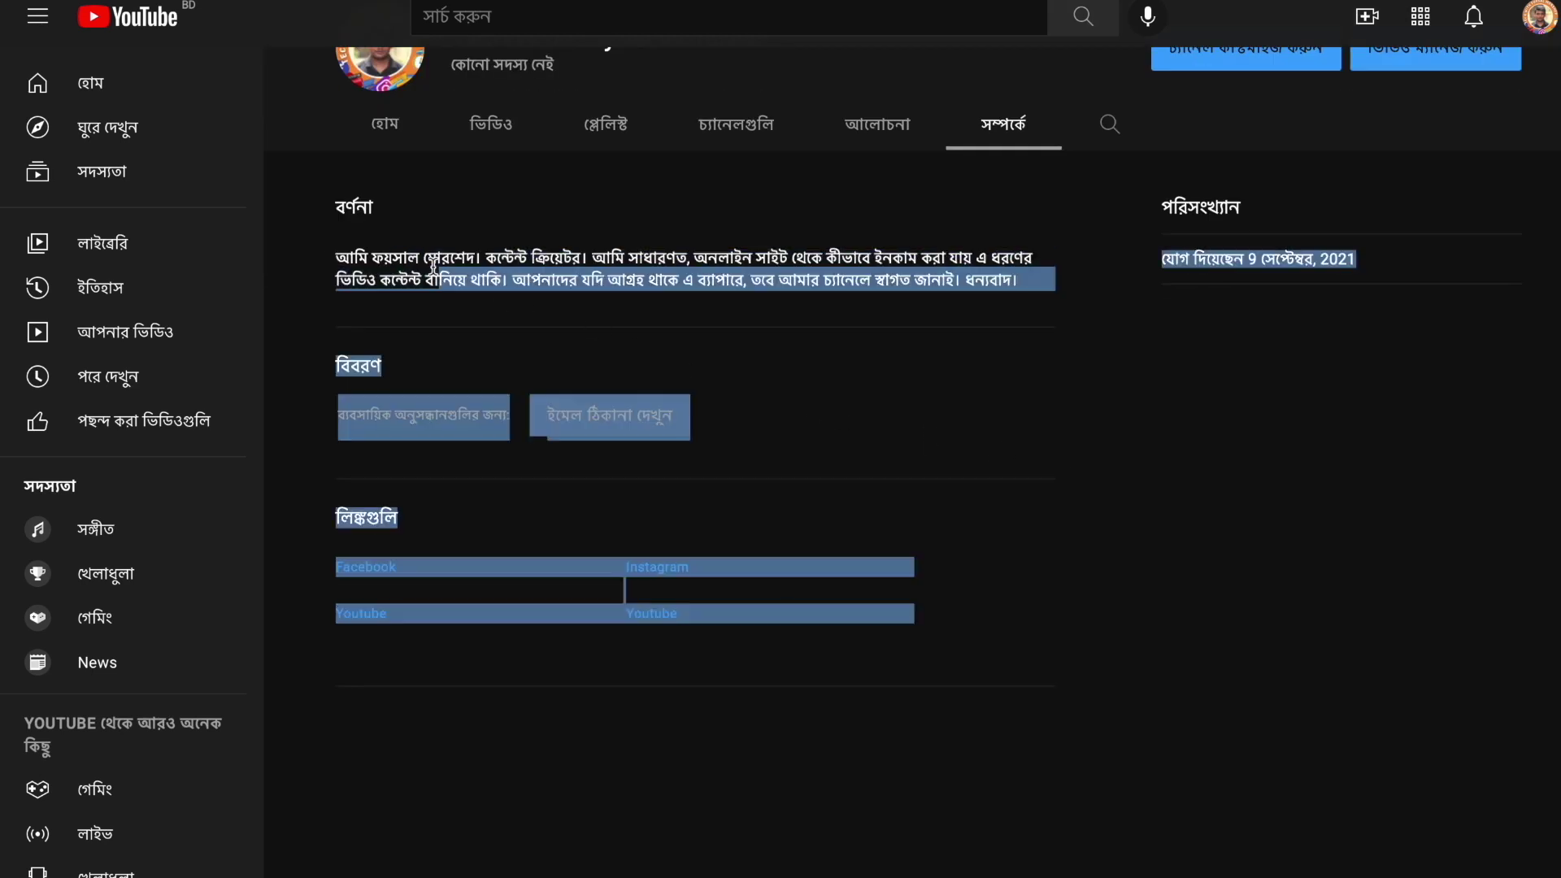
click(647, 345)
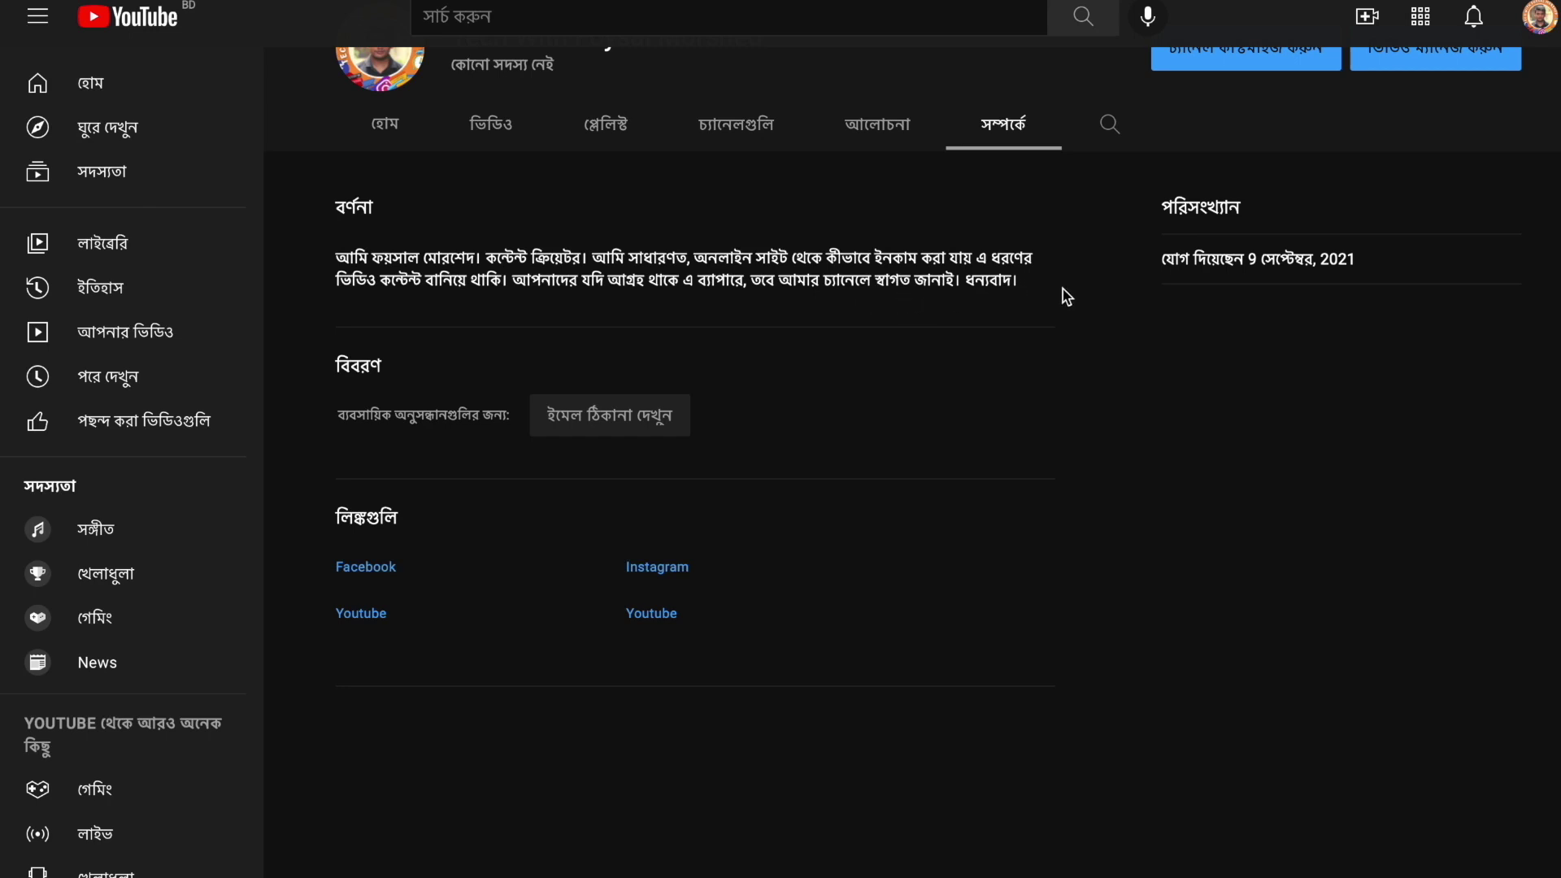
scroll(1057, 294, up, 1)
drag(337, 416, 429, 416)
click(587, 444)
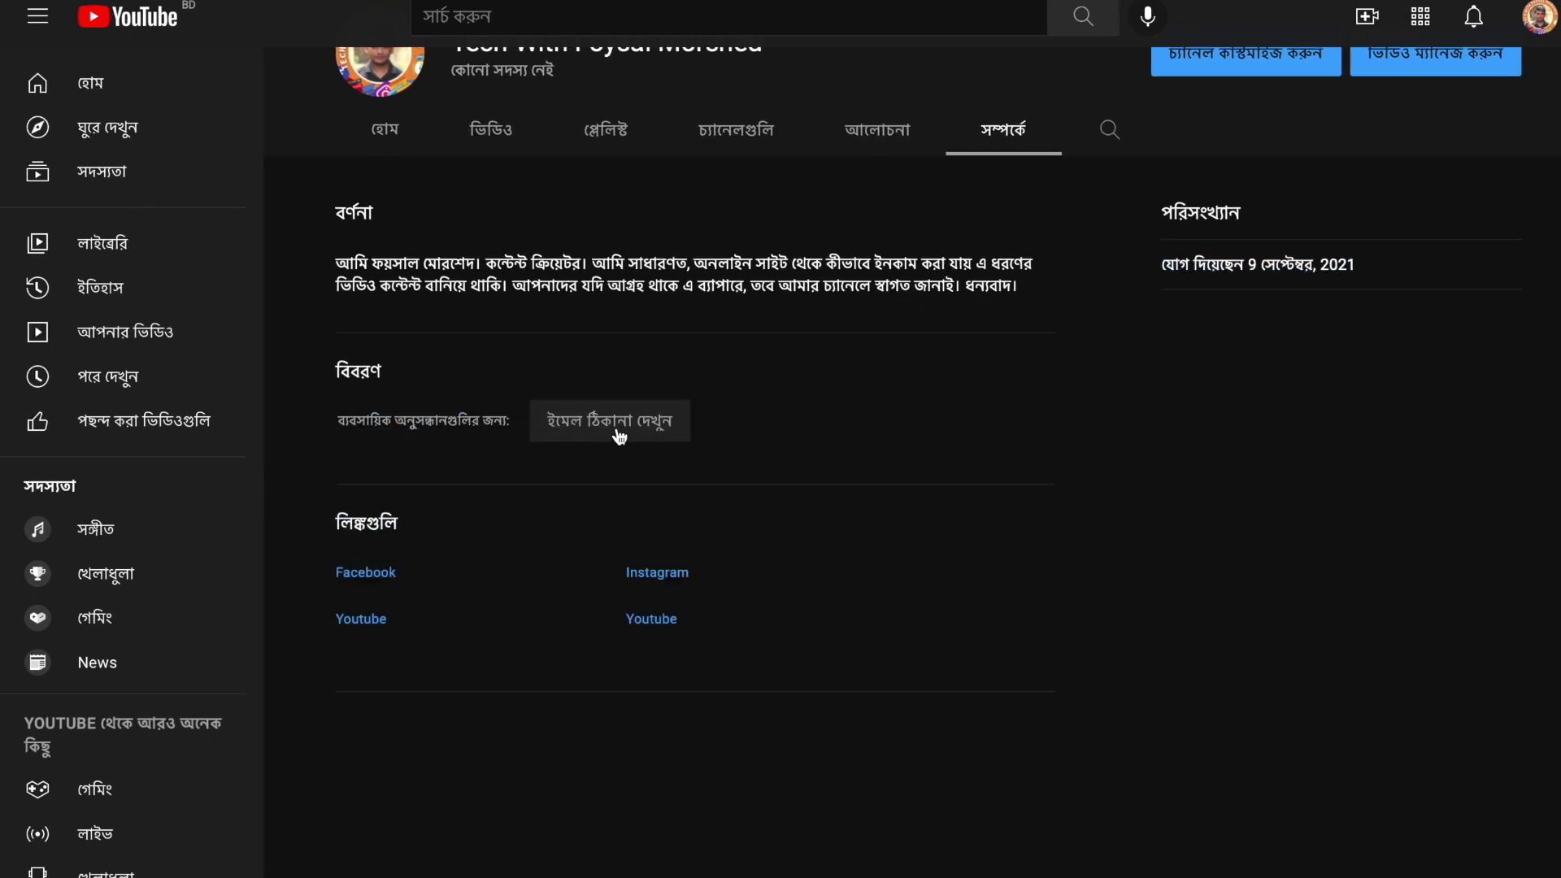
Step: Reveal the business contact email and follow the Facebook link to the linked page
click(620, 437)
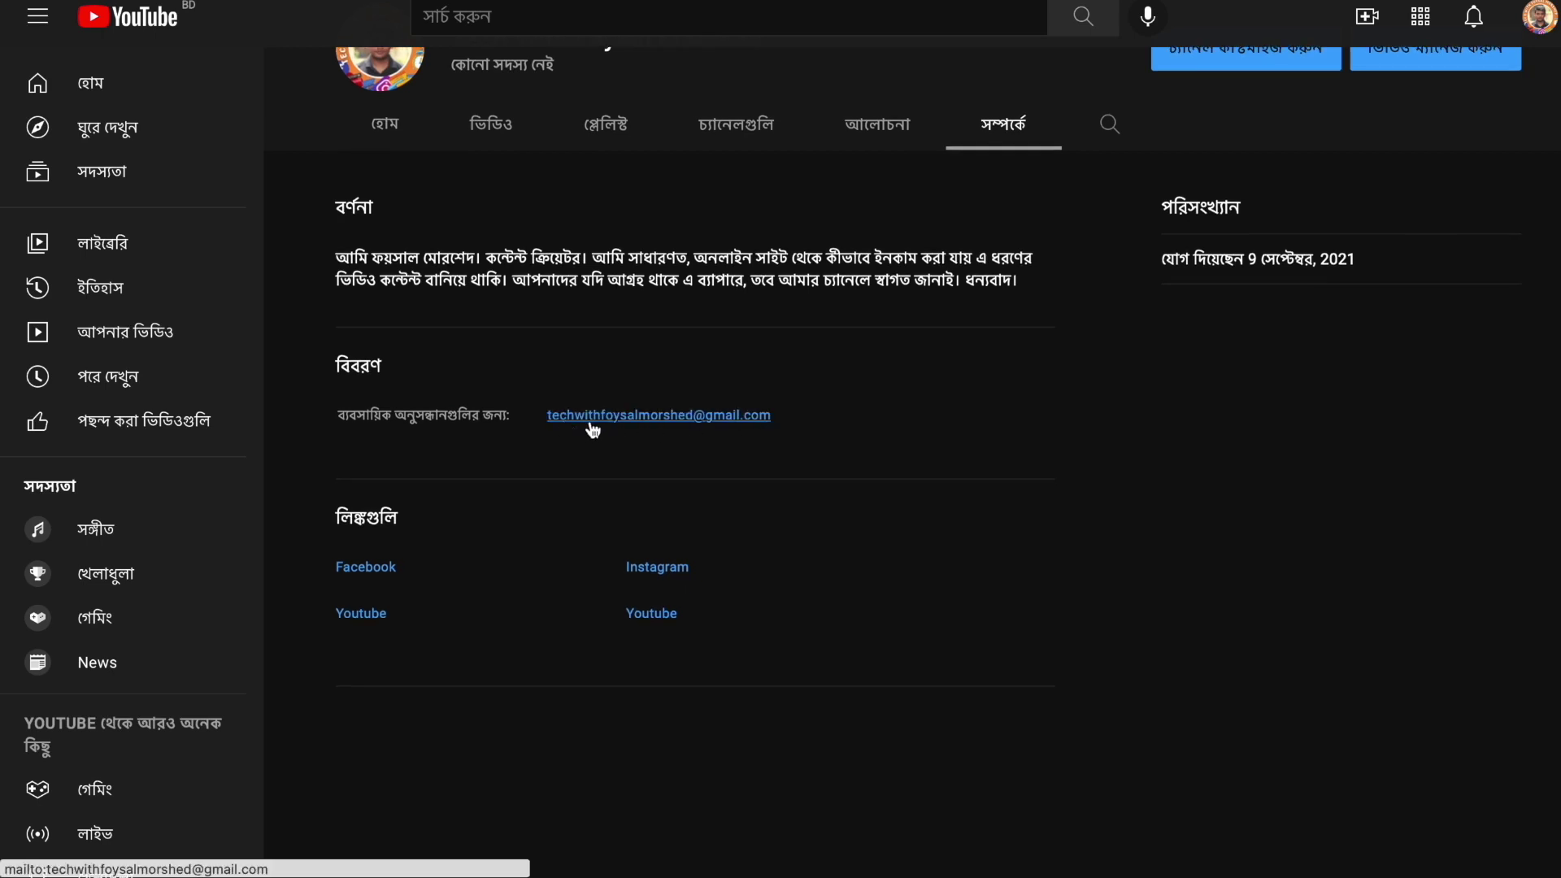
click(360, 576)
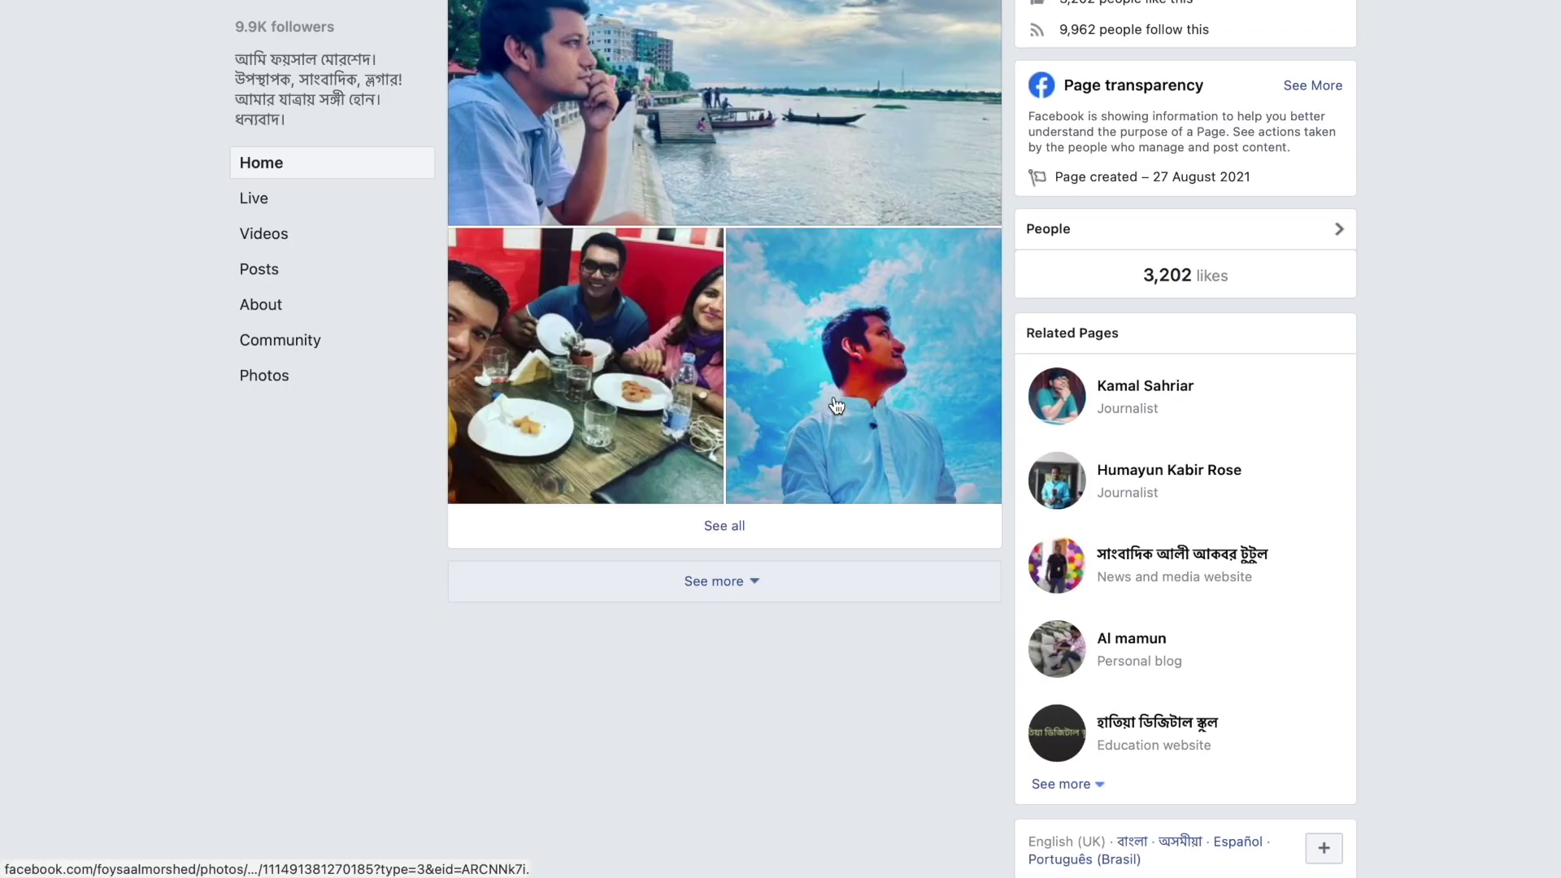
scroll(836, 404, down, 5)
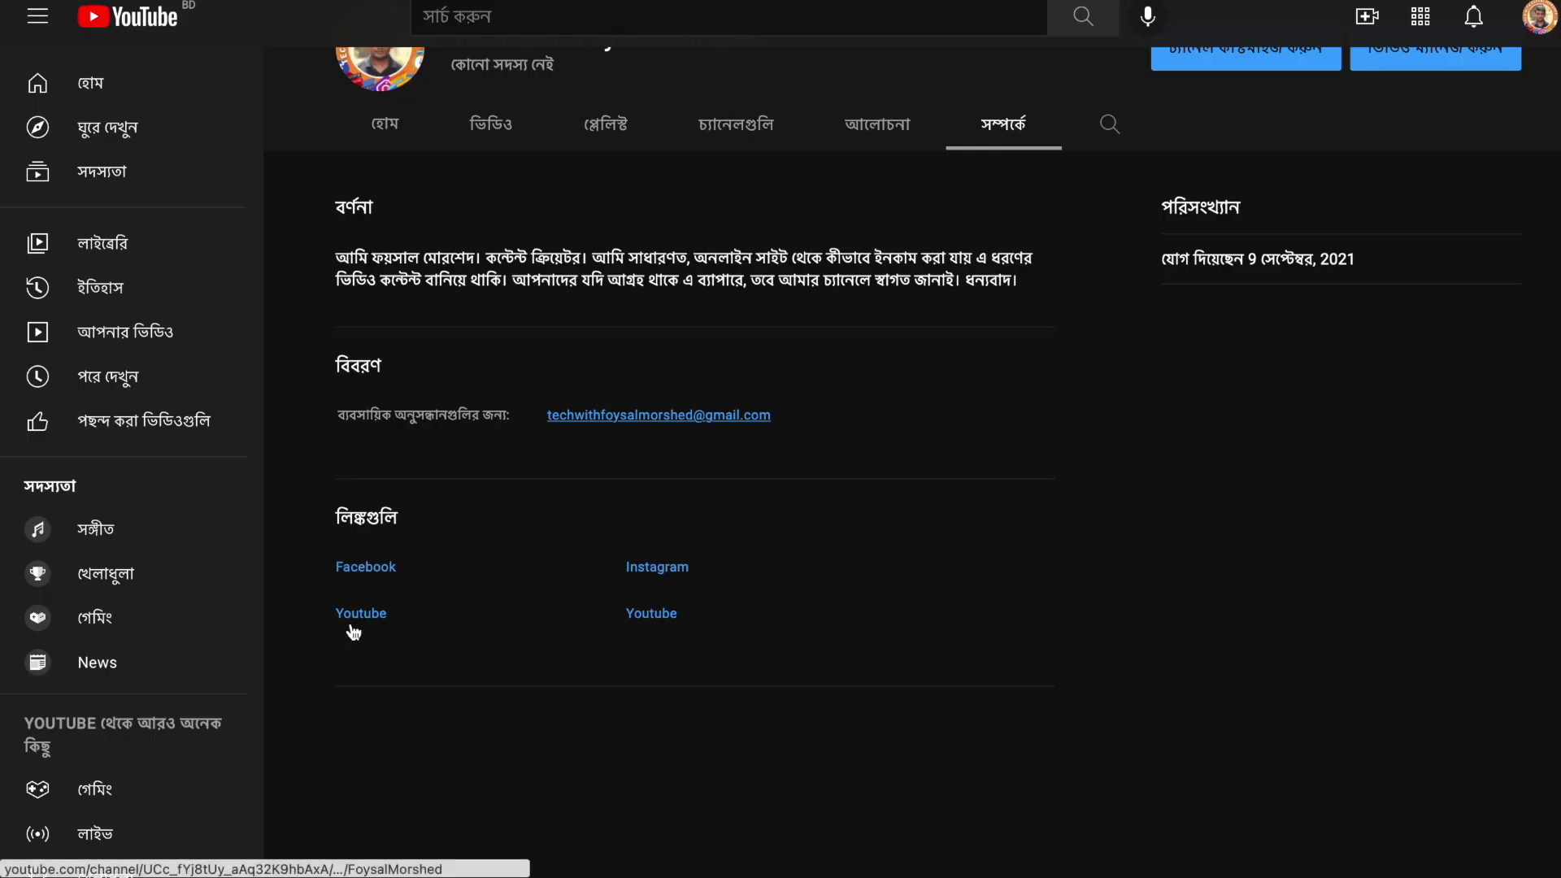
Step: Return to the channel via its Youtube link and open the empty Discussion comment box
click(359, 626)
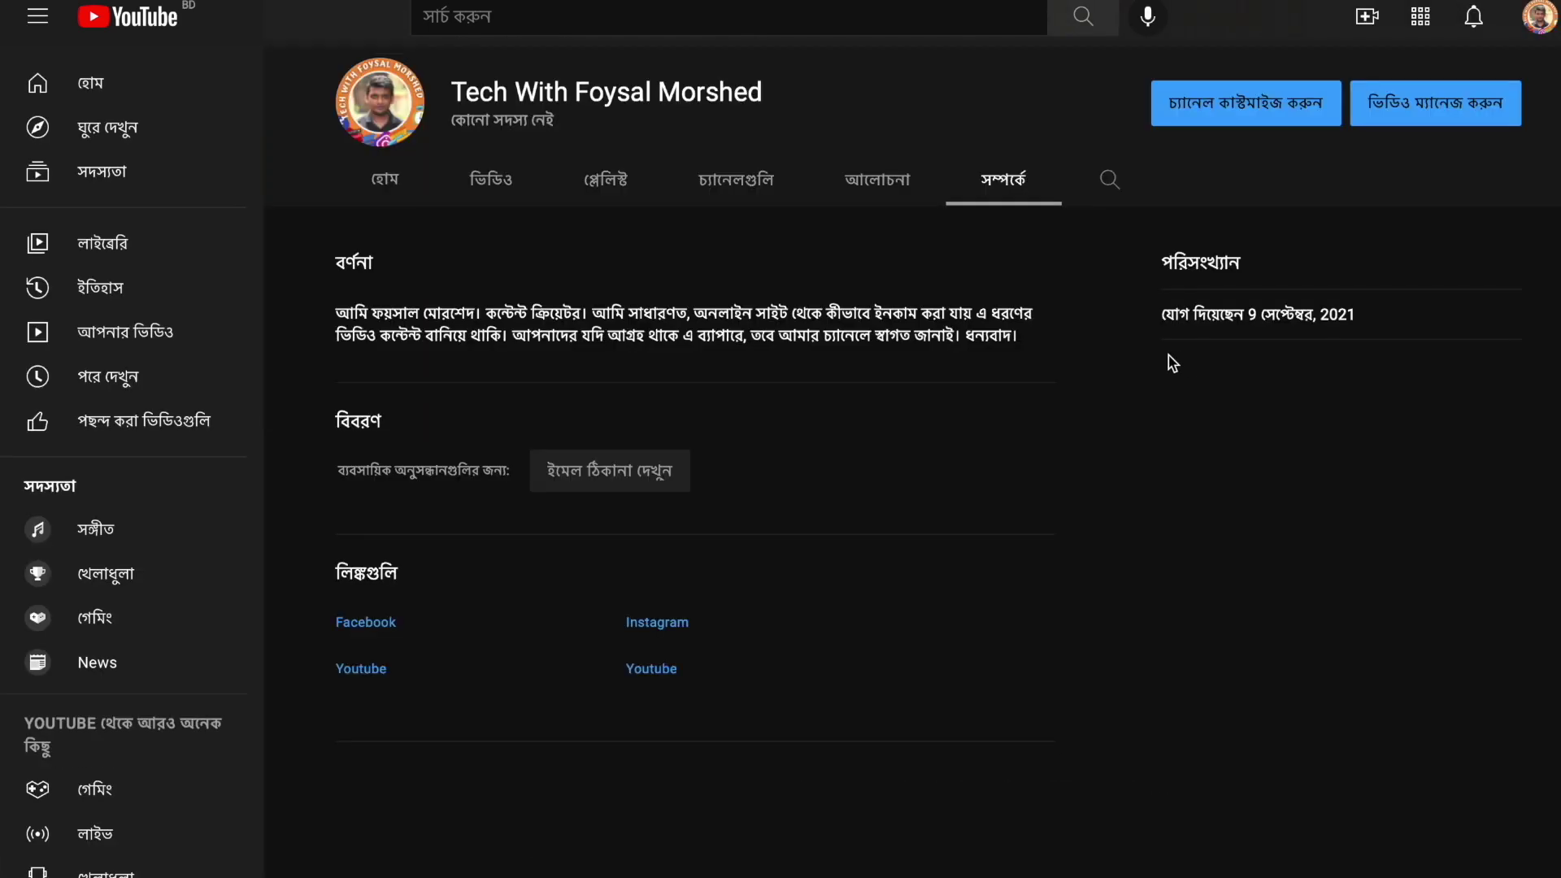
click(888, 198)
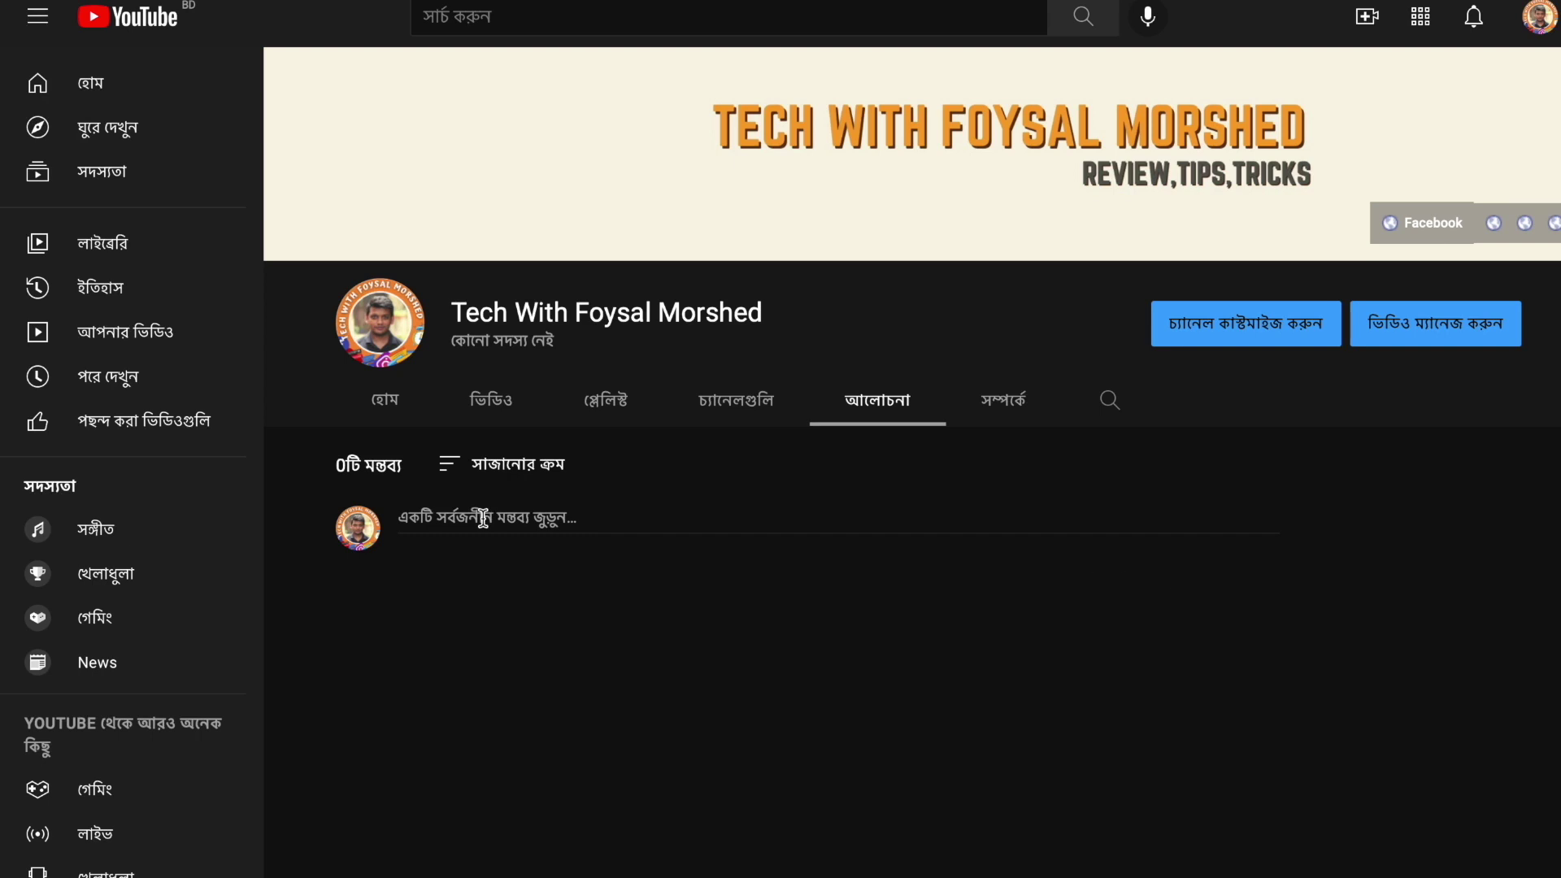
click(483, 517)
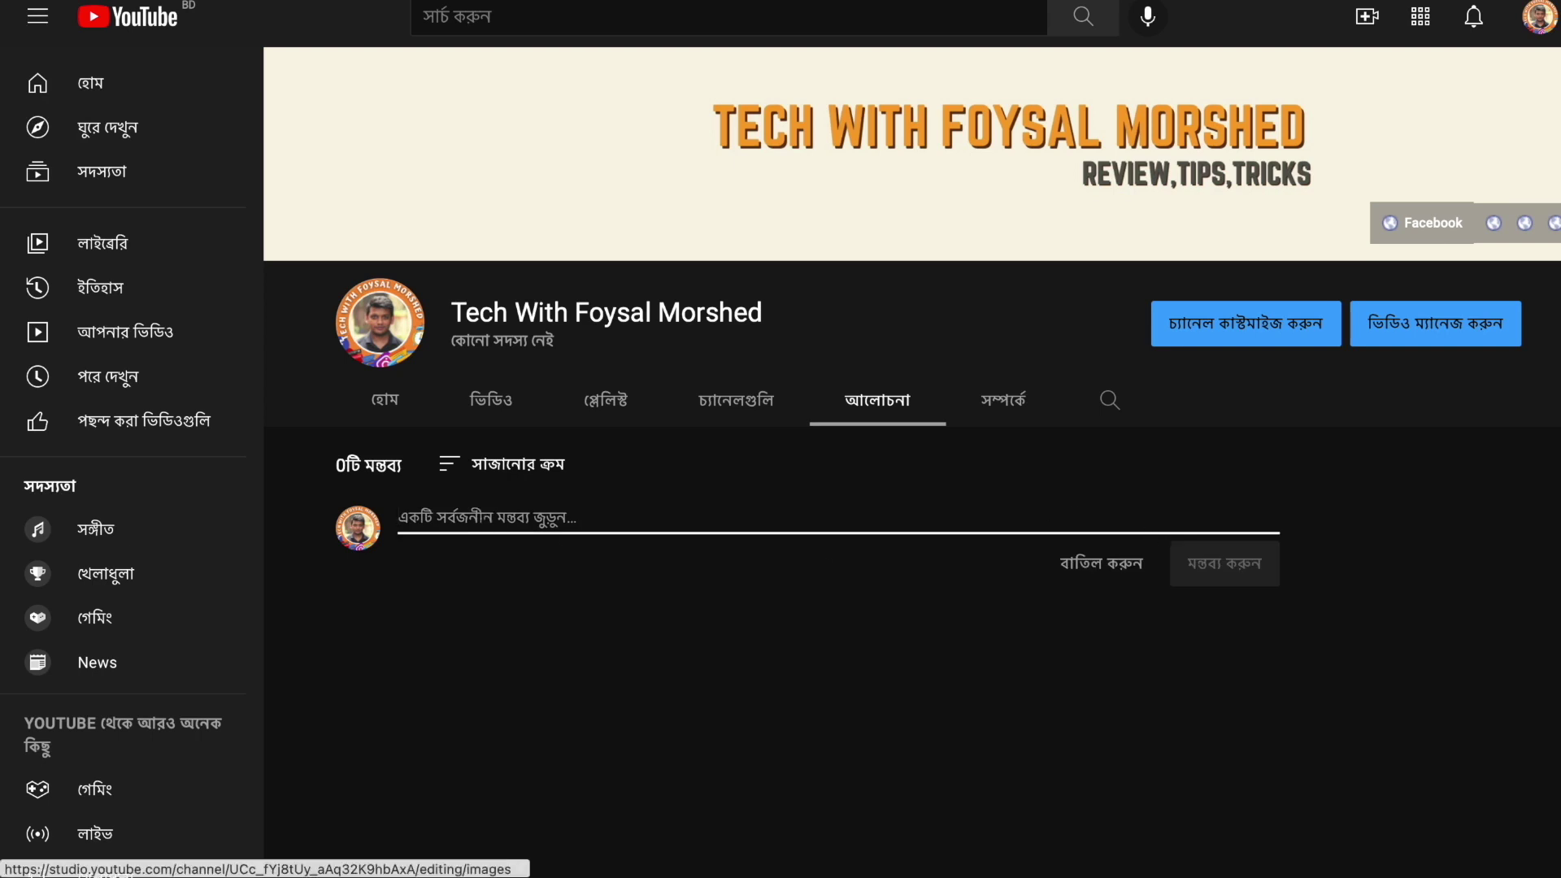